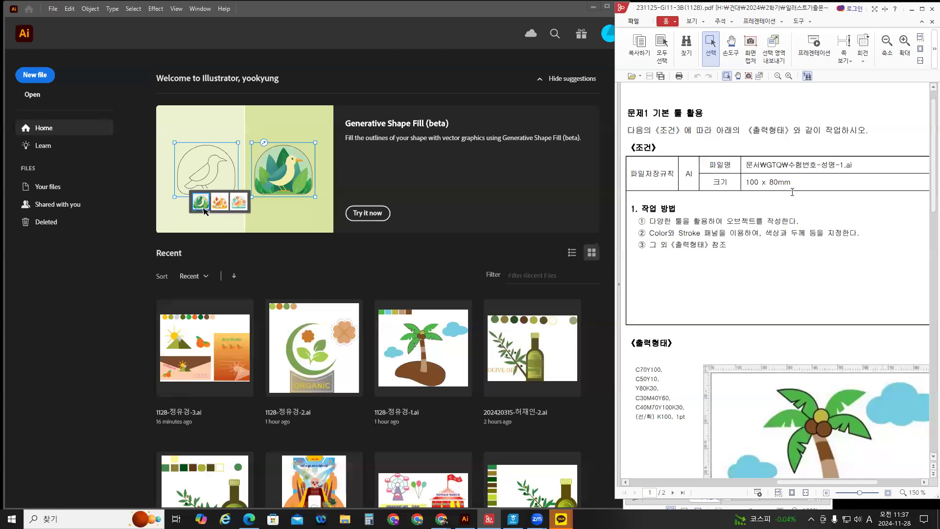
Start a new document and set its width to 100 mm.
click(29, 76)
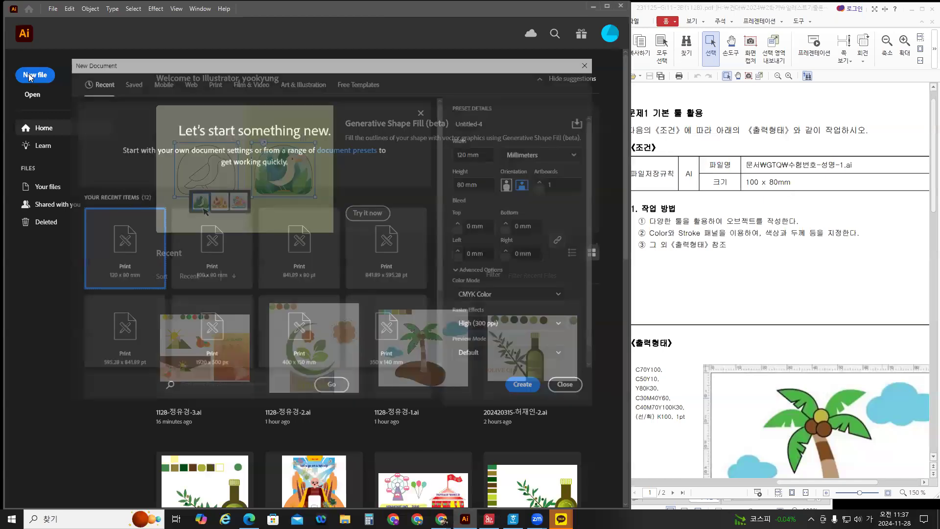
click(466, 155)
key(BackSpace)
text(0)
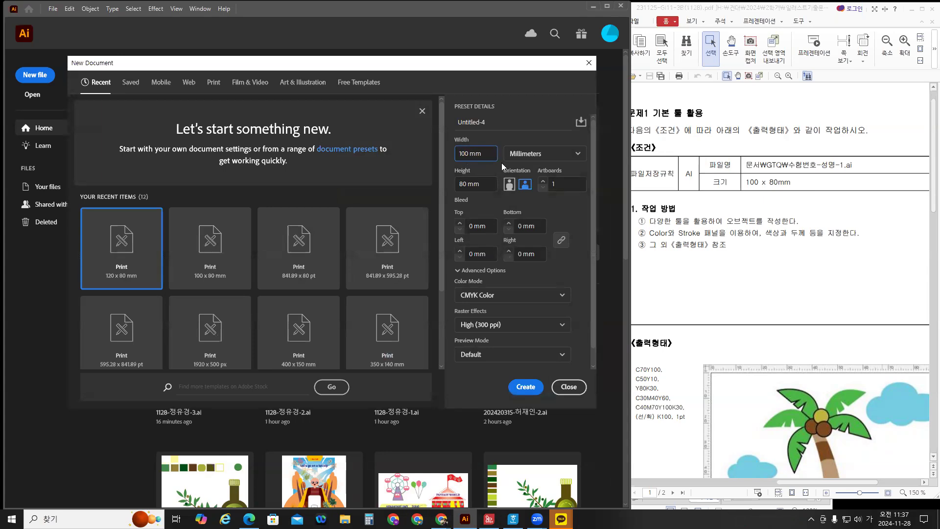
Name the document with the exam code and the student's name, then create it.
drag(493, 123, 434, 123)
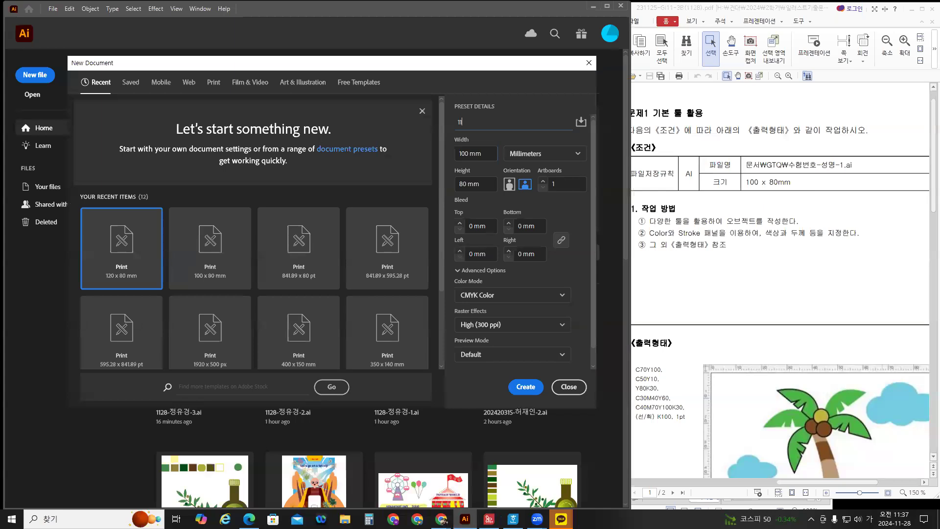
key(Hangul)
key(Hangul)
click(469, 123)
text(8)
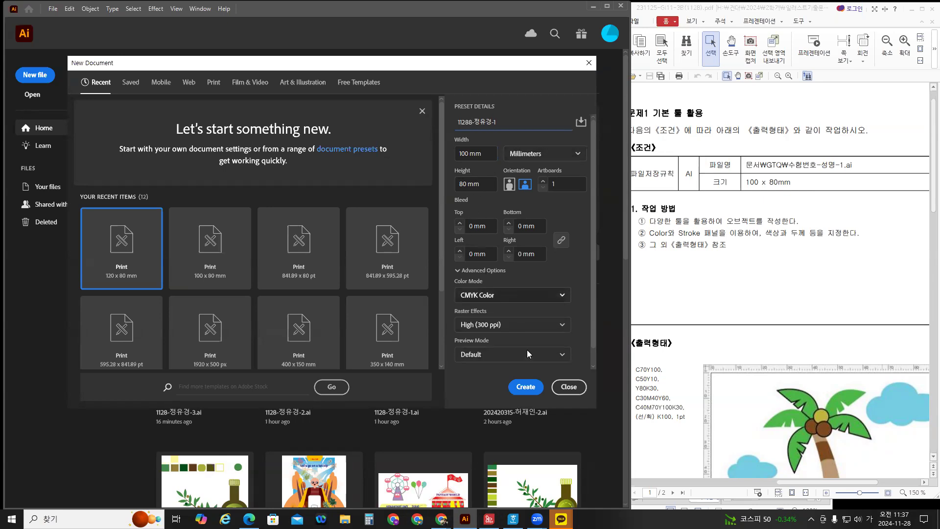
click(526, 388)
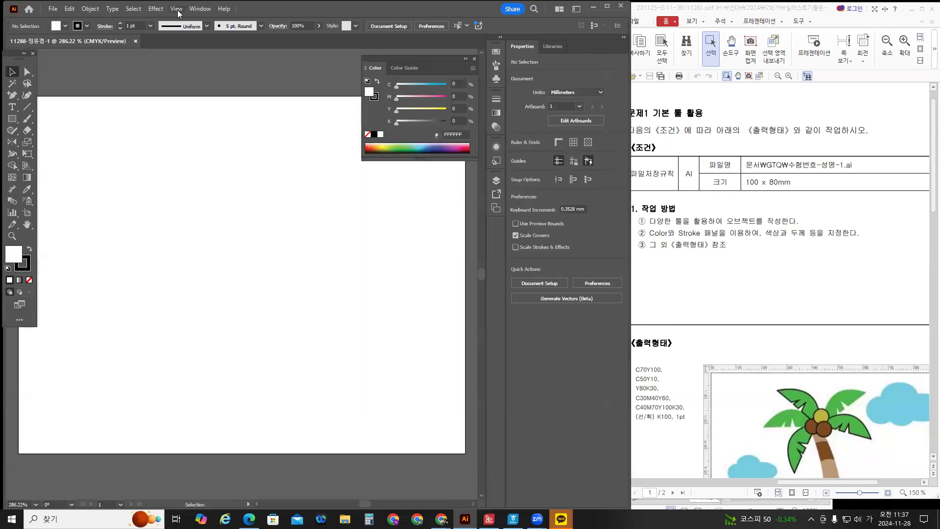
Turn on View > Show Grid and scroll down over the artboard.
click(176, 9)
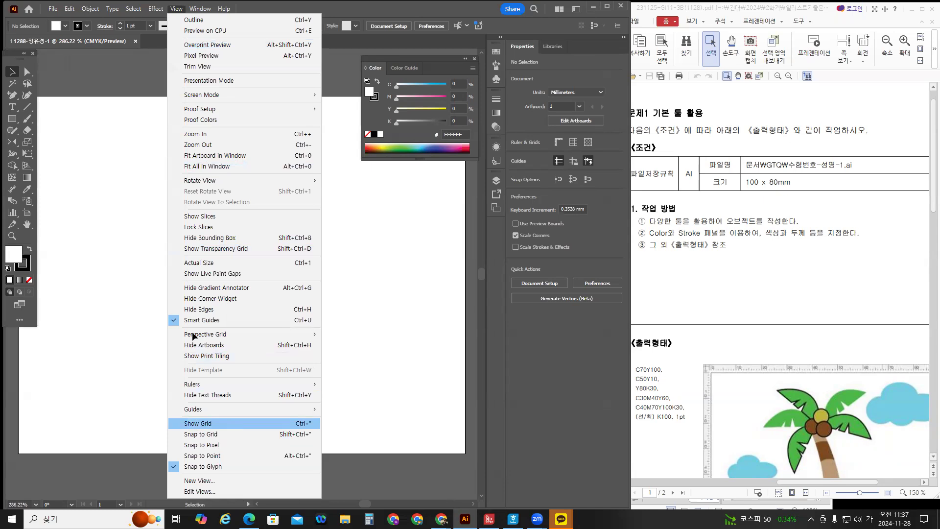
click(233, 425)
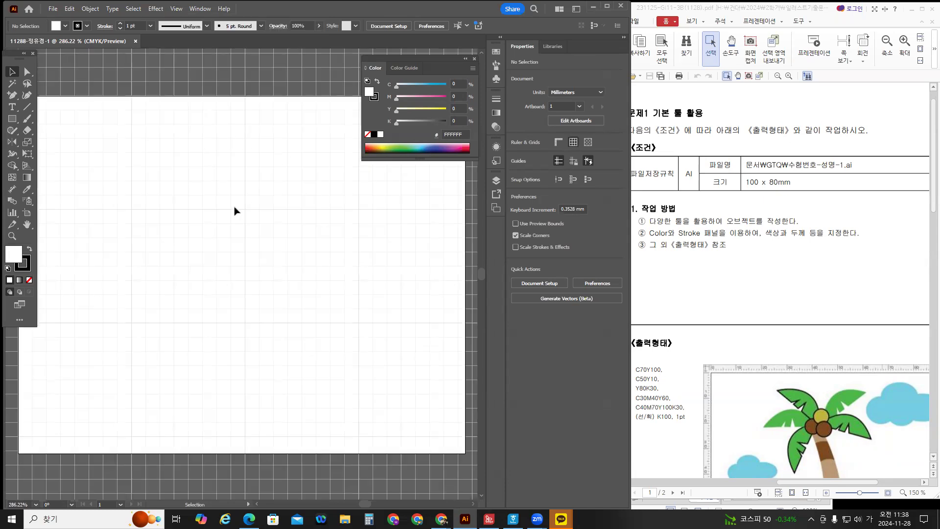
scroll(792, 295, down, 3)
scroll(781, 280, down, 1)
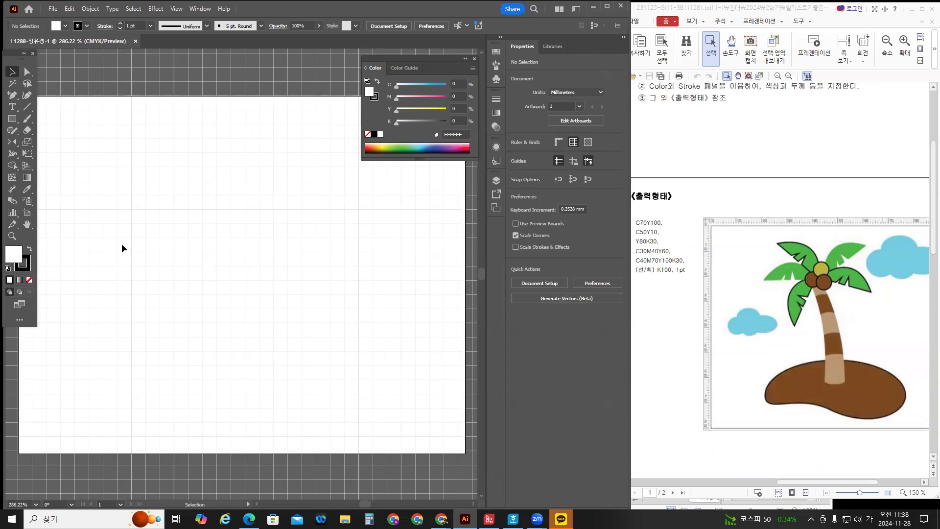
Draw a small stroke-less square above the artboard filled green C70 Y100.
click(29, 279)
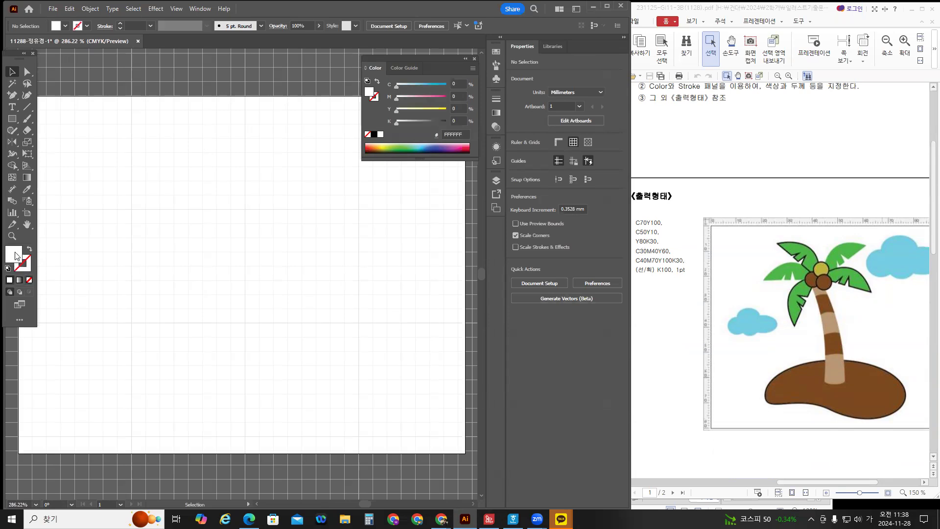
click(12, 119)
drag(55, 65, 79, 89)
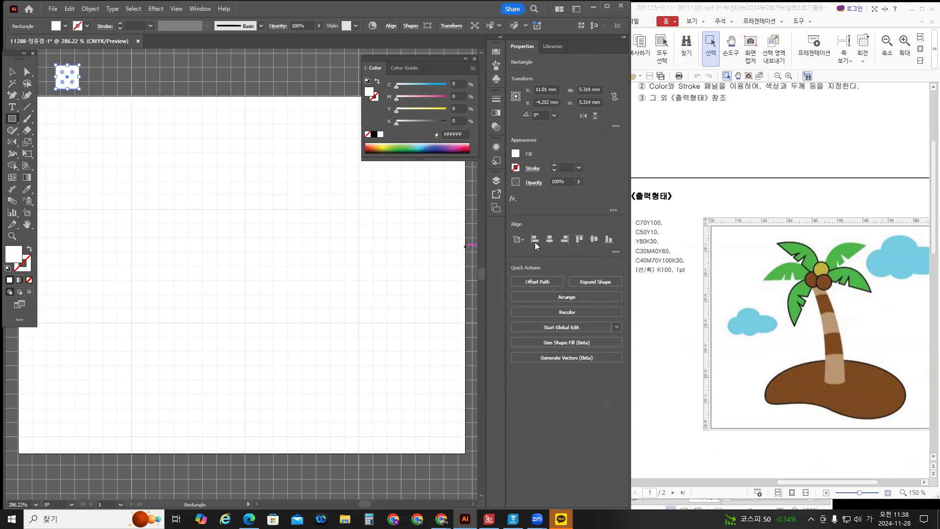
click(457, 82)
text(70)
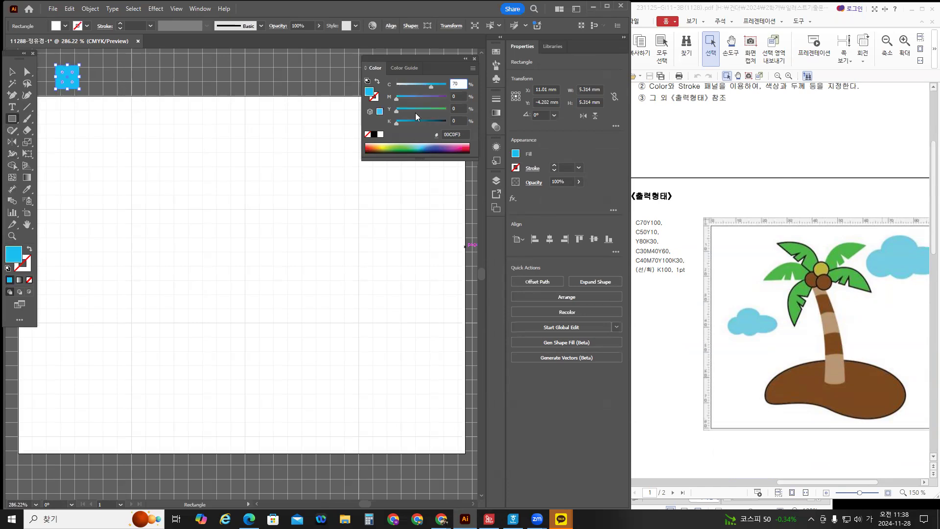
drag(398, 110, 447, 110)
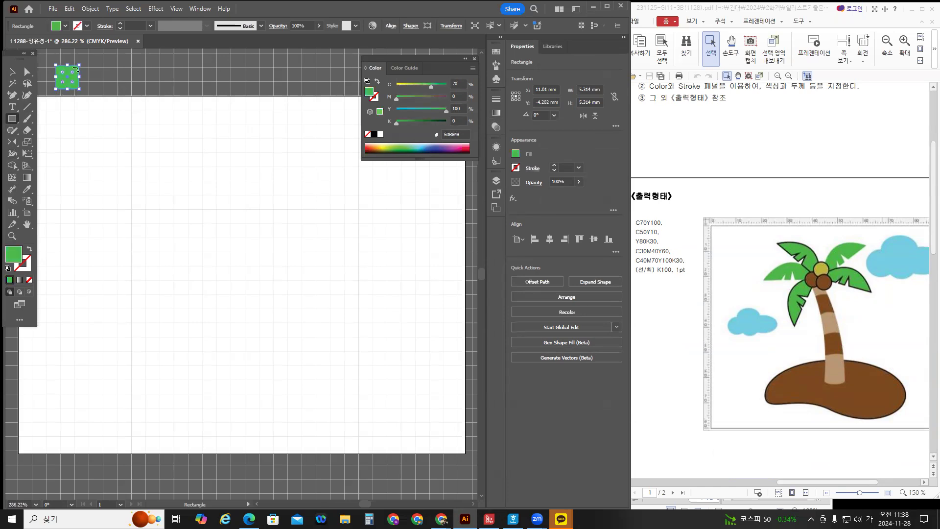
Copy the square to the right and repeat with Ctrl+D into a row of seven.
click(13, 73)
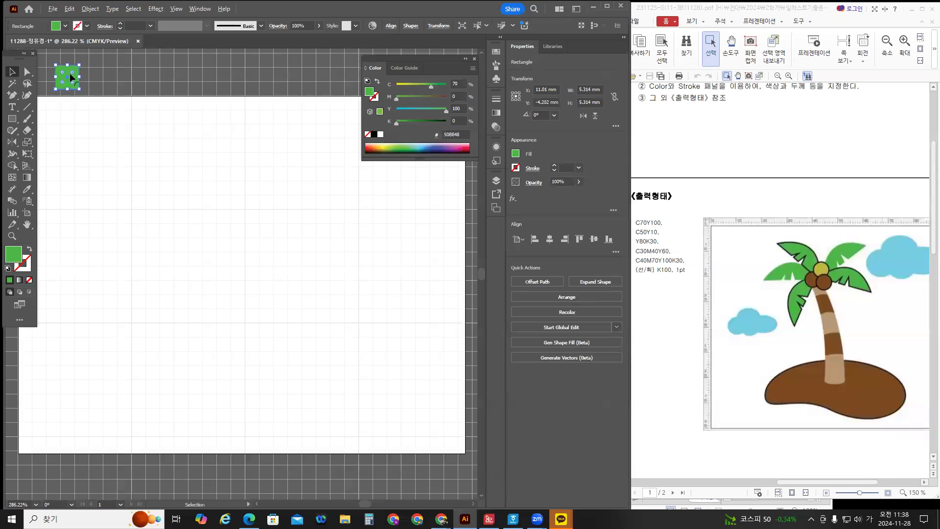
drag(71, 77, 95, 77)
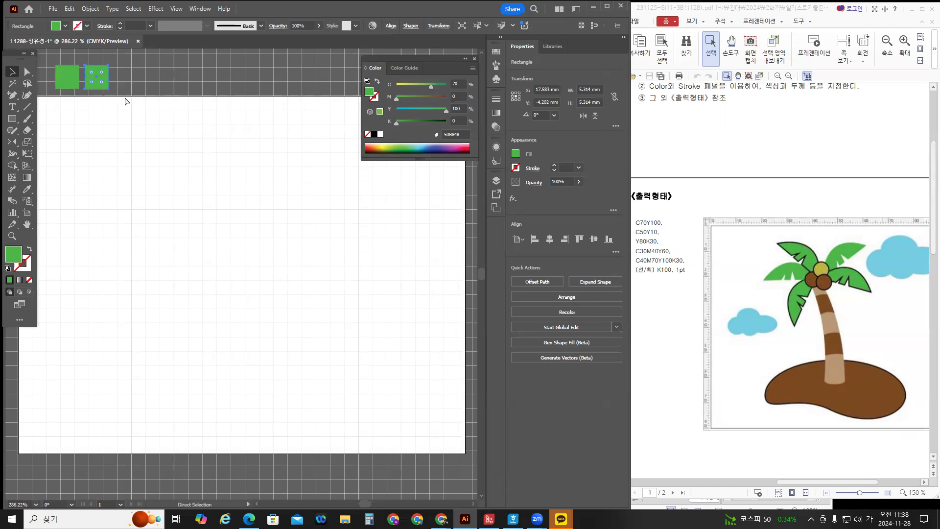
key(ctrl+d)
key(ctrl+d)
key(ctrl+d)
key(ctrl+d)
key(ctrl+d)
key(ctrl+d)
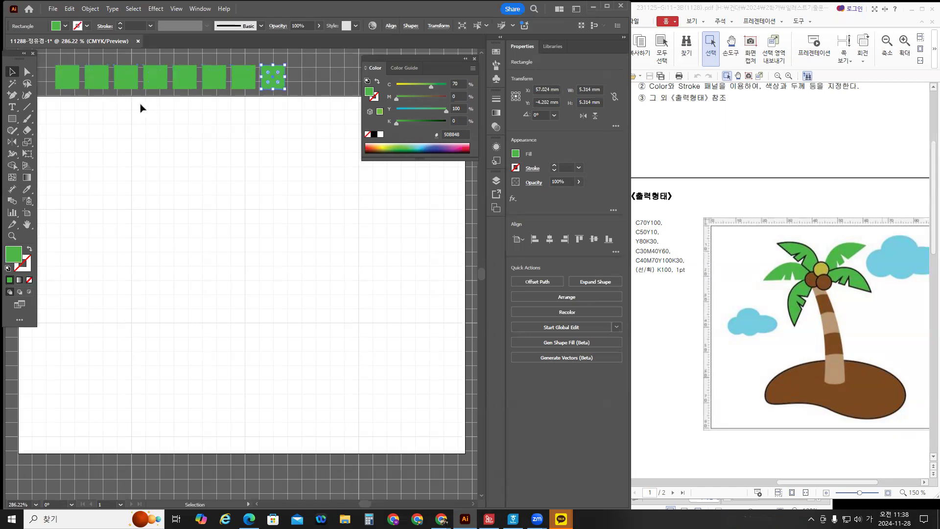
key(Delete)
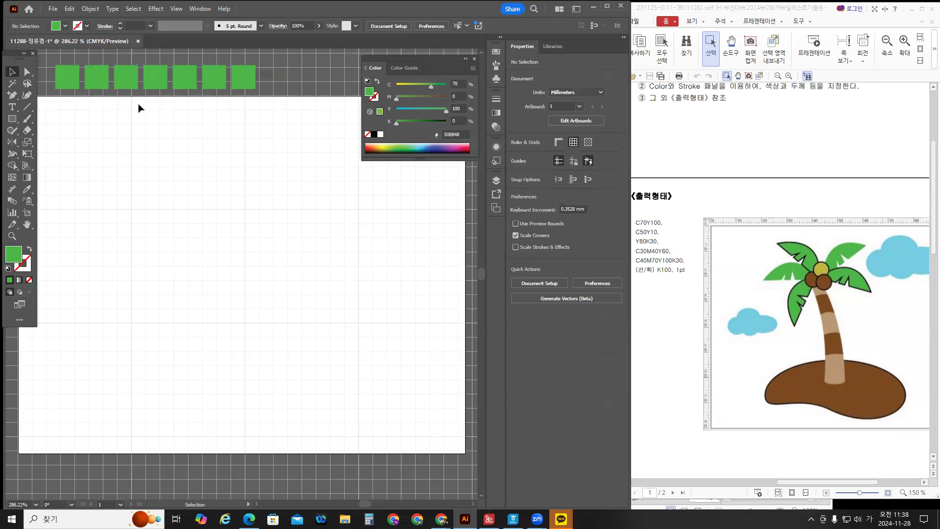
click(105, 72)
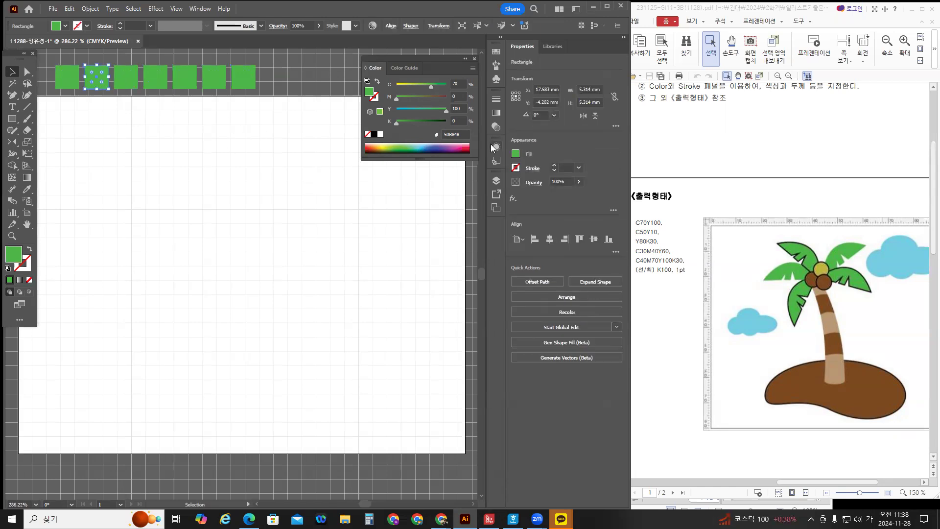
Recolour the second square sky blue with C50 Y10.
click(448, 84)
text(5)
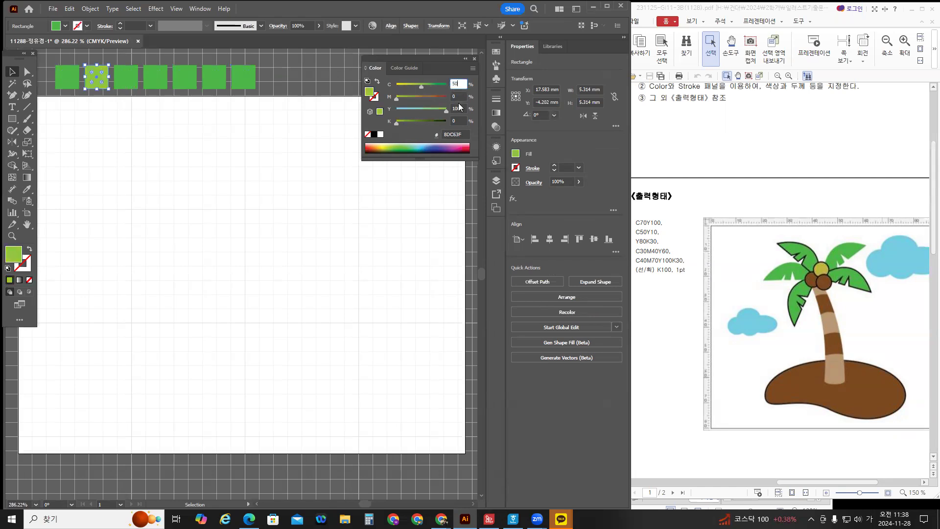
click(461, 108)
text(10)
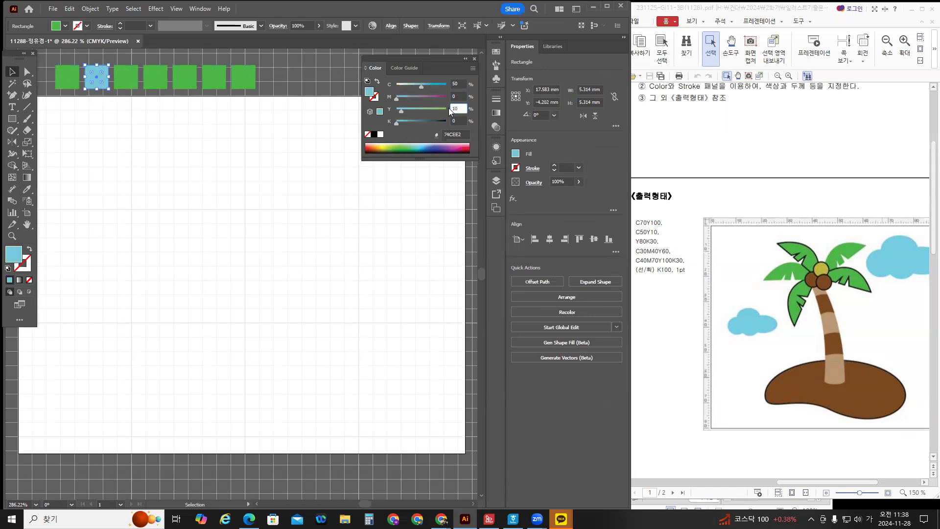
Make the third square olive: C0, Y80, K30.
click(123, 75)
drag(420, 87, 394, 86)
drag(463, 107, 445, 109)
text(80)
key(Tab)
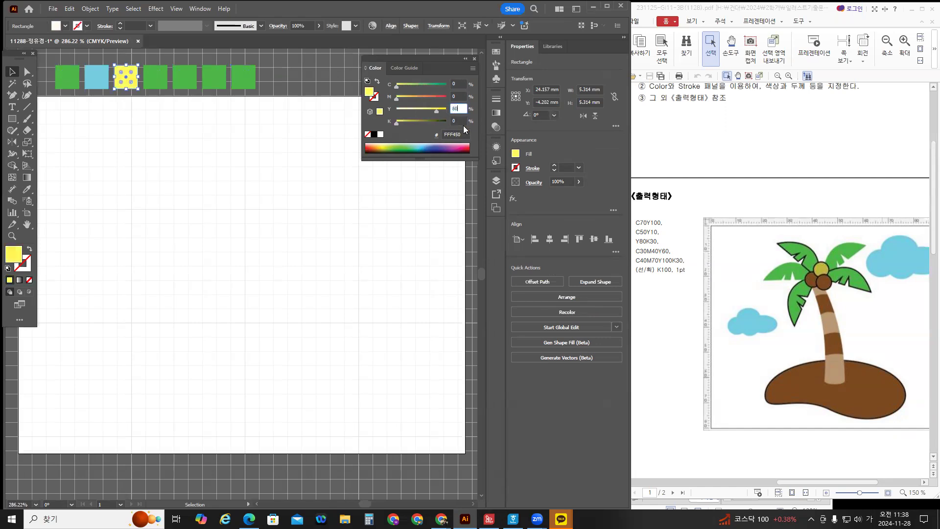
text(30)
key(Return)
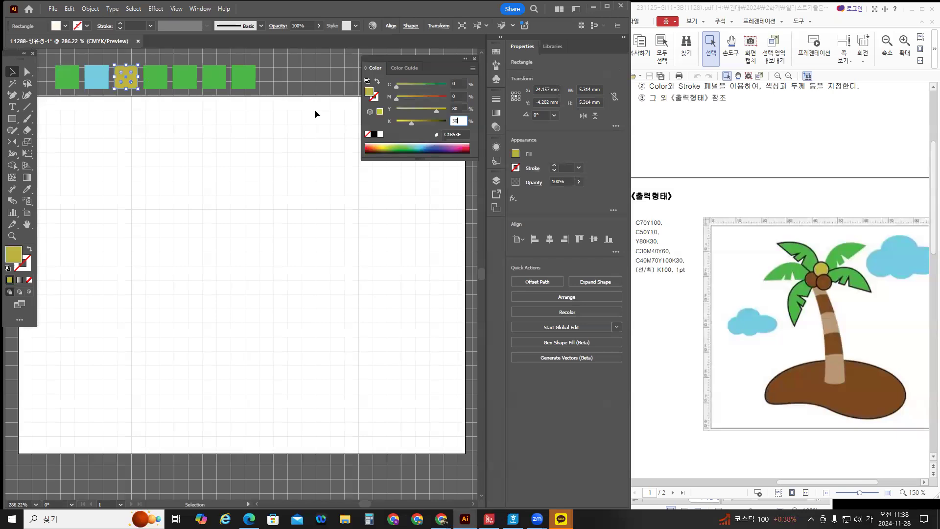
Make the fourth square tan: C30, M40, Y60.
click(148, 80)
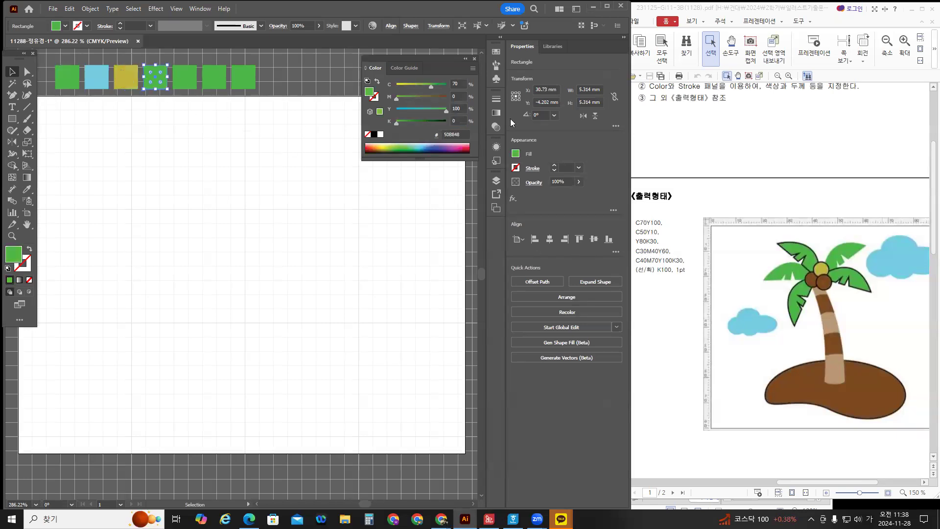
click(459, 86)
text(30)
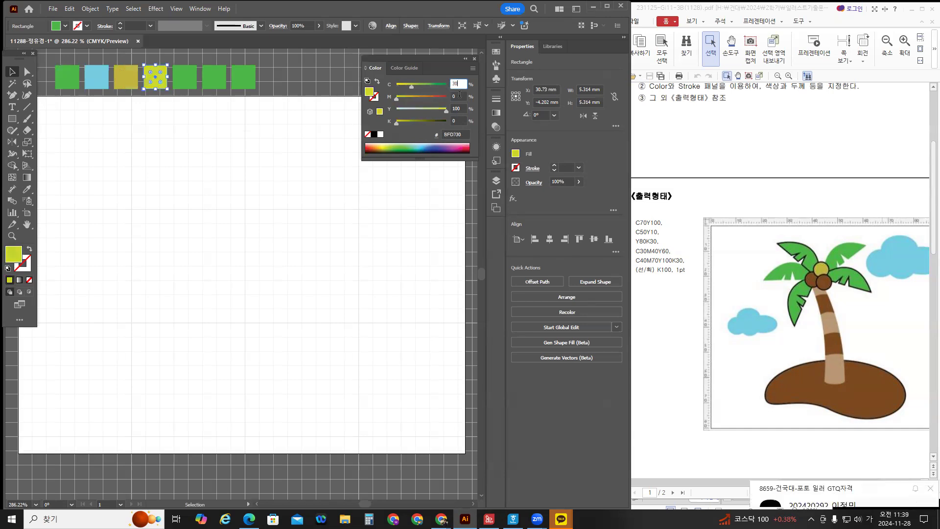
click(459, 96)
text(40)
click(458, 108)
text(60)
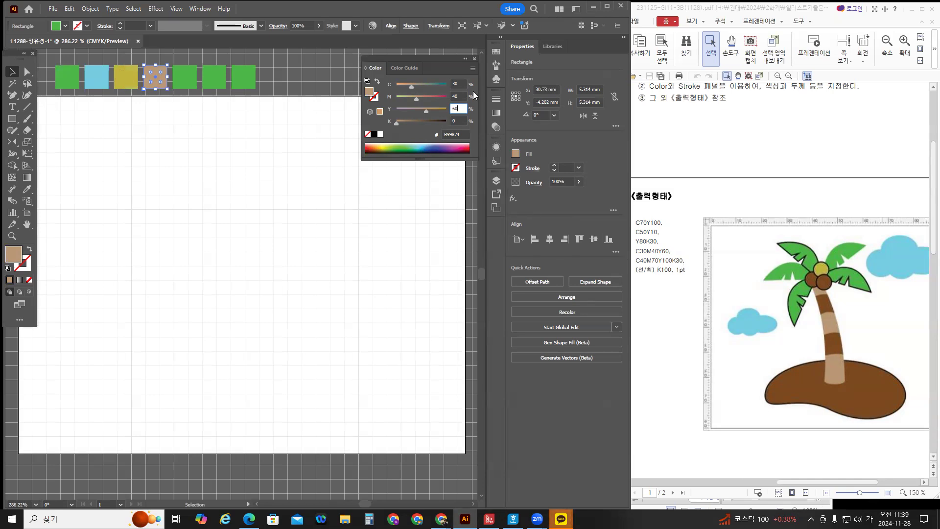
Make the fifth square dark brown C40 M70 Y100 K30 and delete the two leftover green squares.
click(186, 83)
double_click(460, 84)
text(40)
key(Tab)
text(70)
key(Tab)
text(100)
key(Return)
double_click(451, 122)
text(30)
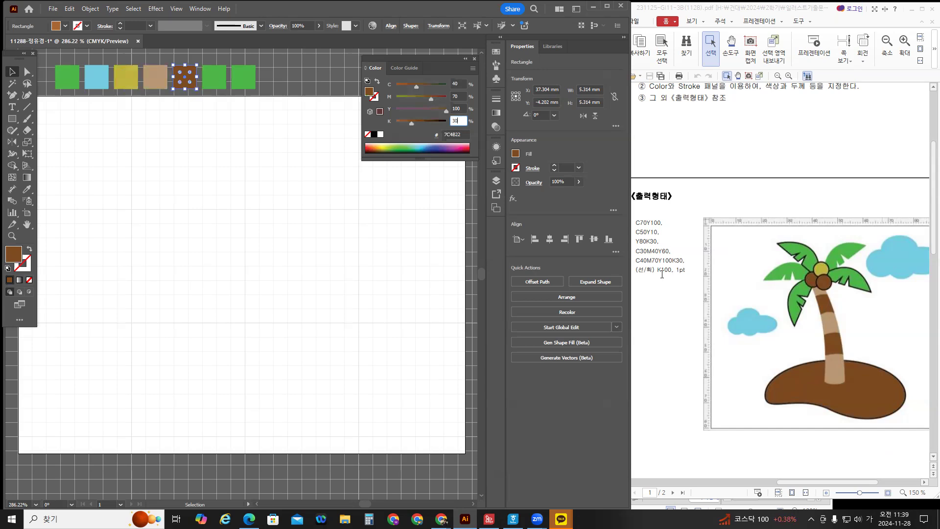
drag(273, 80, 215, 66)
key(Delete)
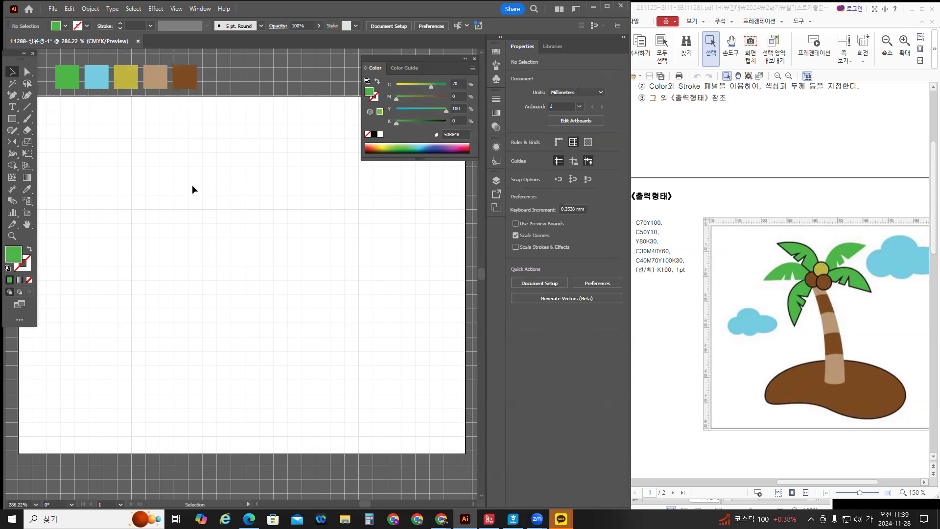
Draw a wide ellipse low on the artboard with the Ellipse tool.
drag(206, 189, 218, 180)
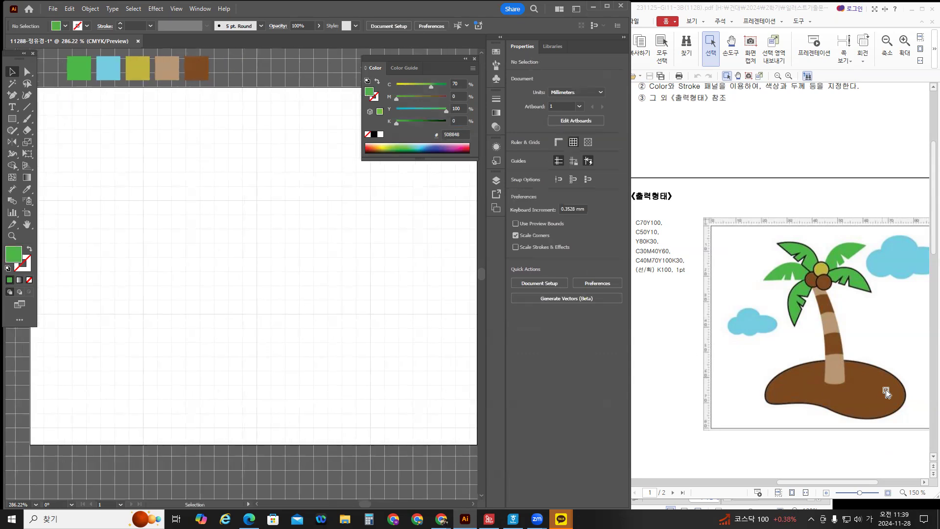
drag(862, 483, 876, 483)
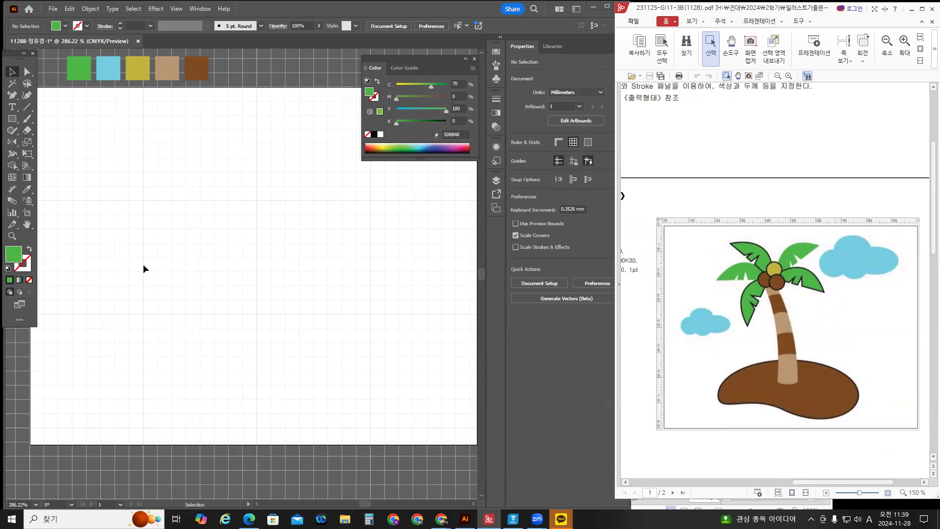
click(14, 119)
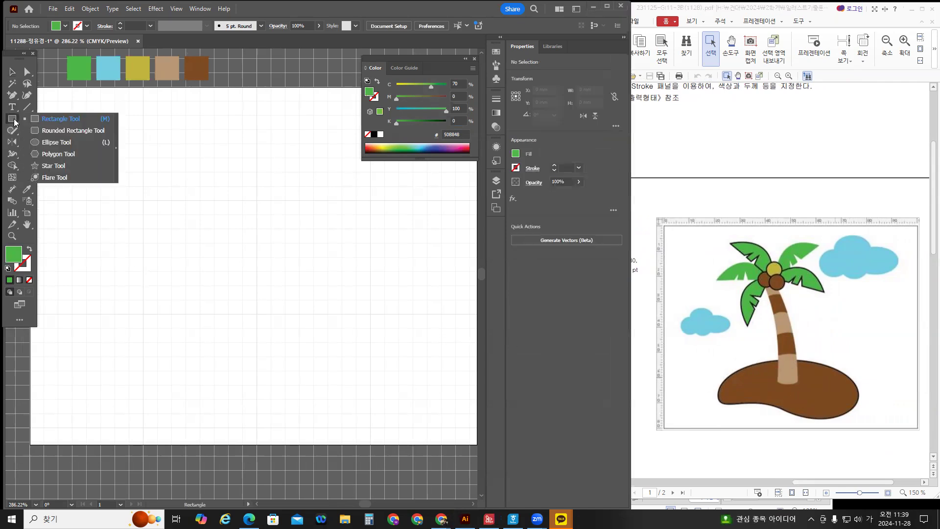
click(56, 142)
drag(152, 306, 358, 404)
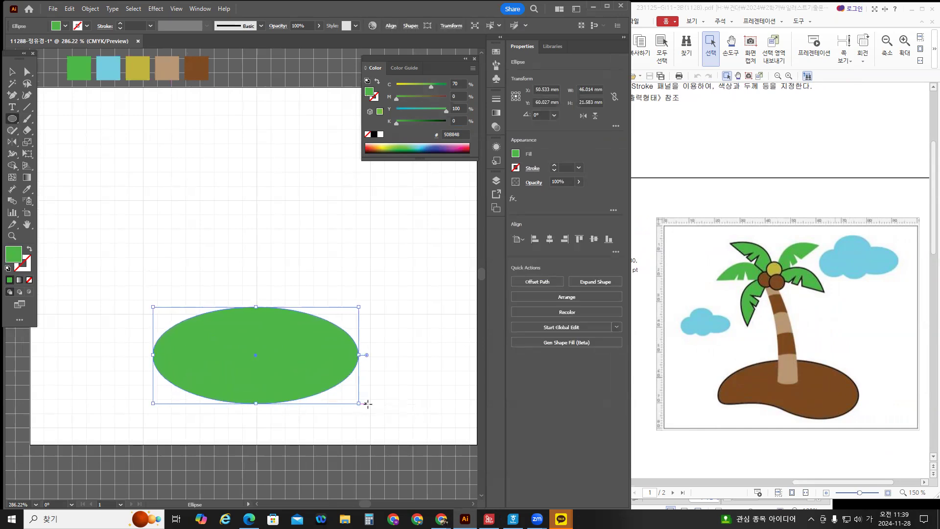
Fill the ellipse with the brown swatch and give it a black outline.
click(27, 190)
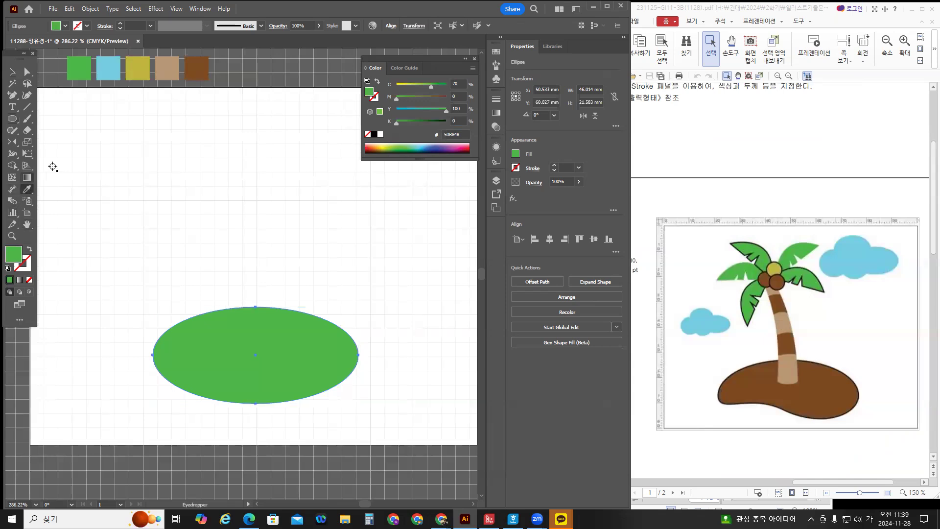
click(196, 64)
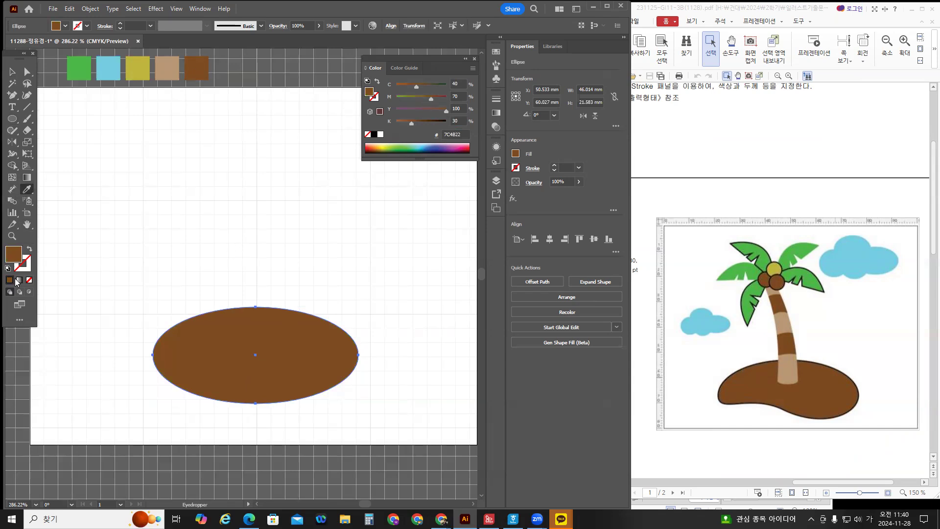
click(25, 267)
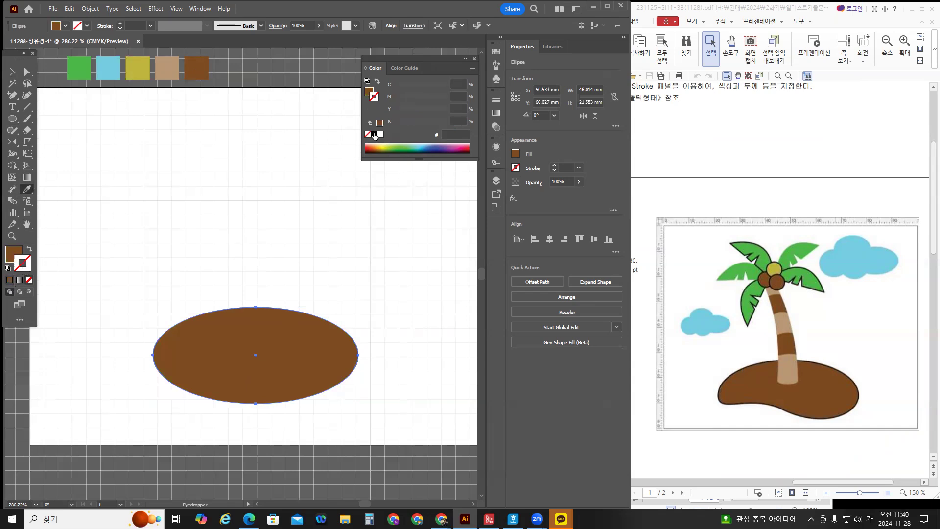
click(374, 134)
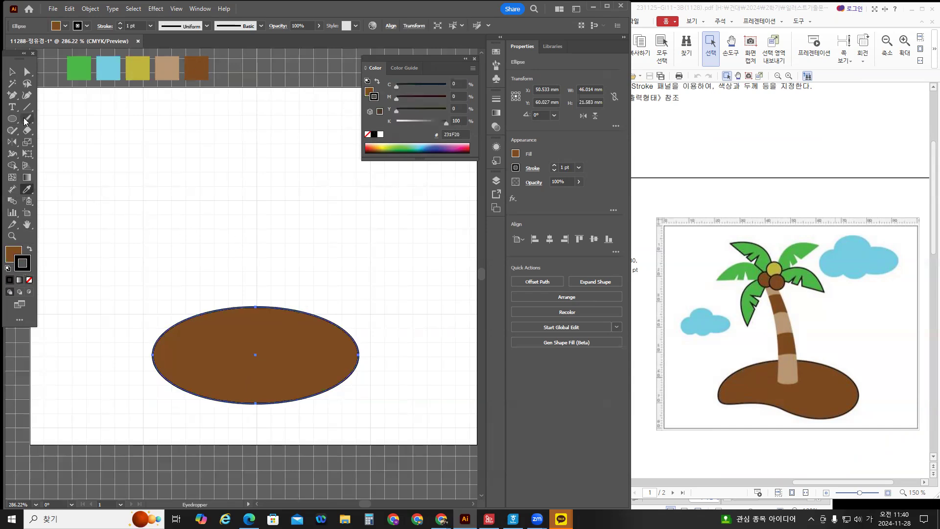
Add an anchor on the ellipse's lower-left edge and pull it up and inward.
click(15, 95)
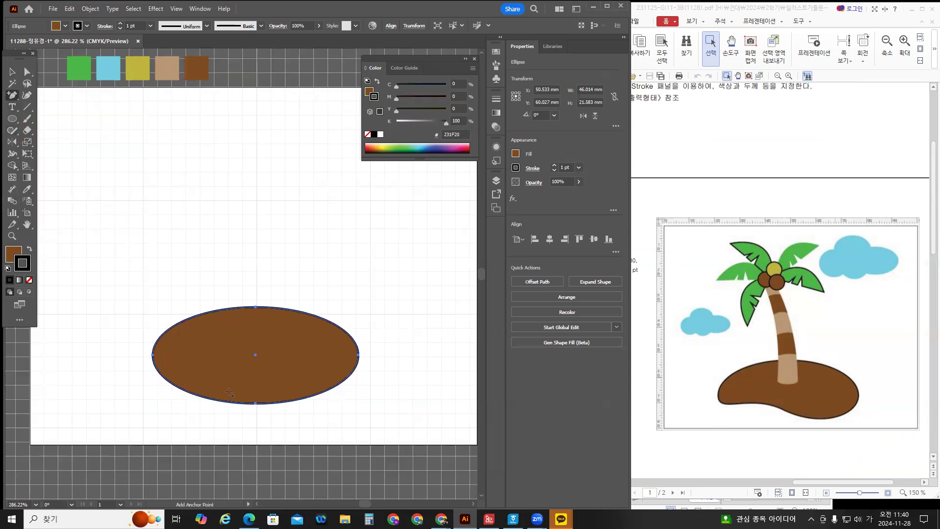
click(194, 392)
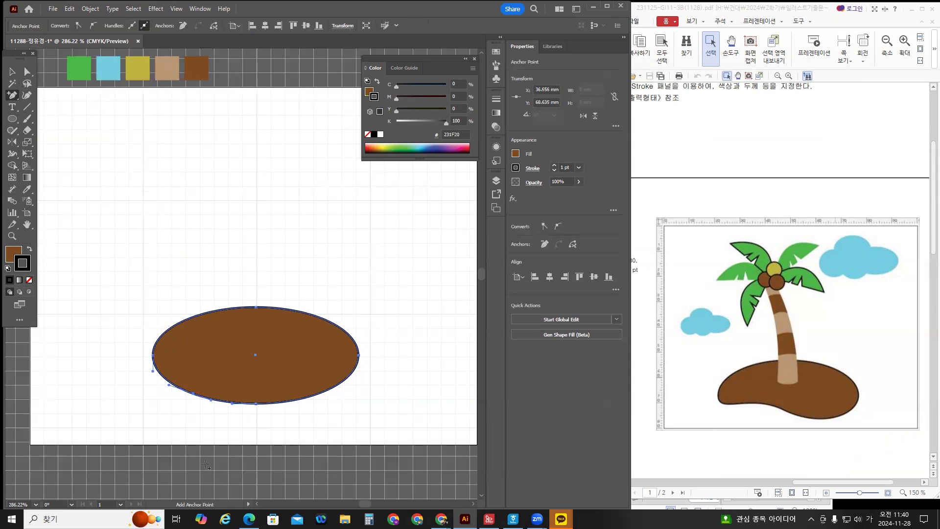
key(ctrl)
click(27, 71)
drag(193, 393, 212, 375)
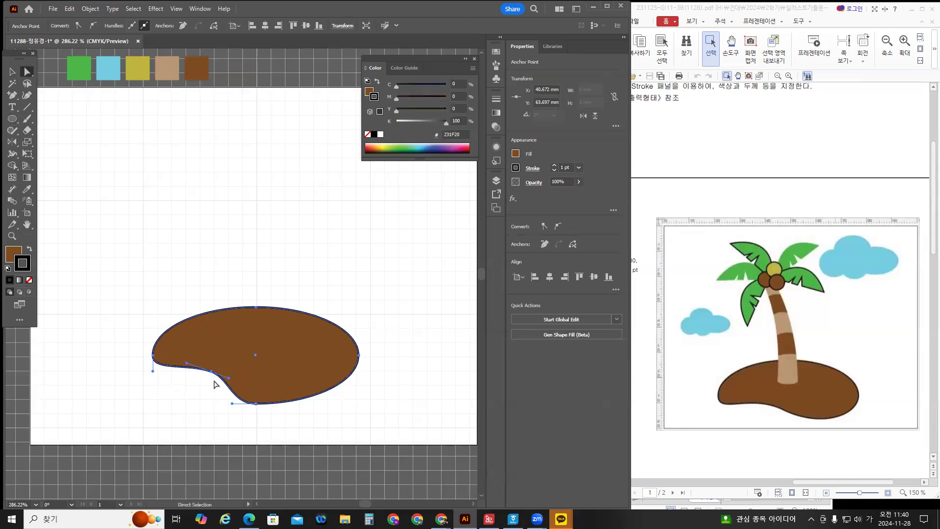
Shift the island's bottom anchor right, then nudge the whole shape down slightly.
click(256, 403)
drag(255, 403, 287, 403)
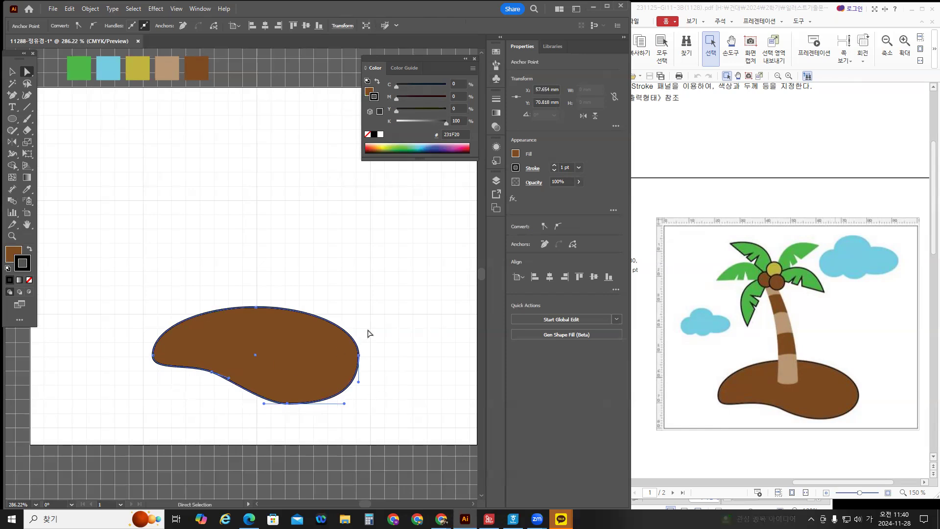
click(324, 356)
key(Down)
key(Down)
key(Down)
key(Down)
key(Down)
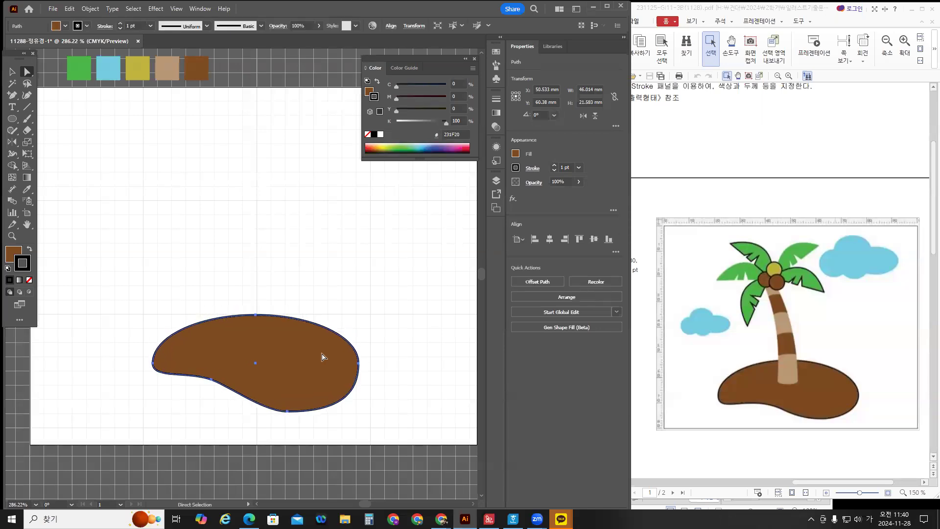
key(Down)
key(Down)
key(Down)
key(Down)
key(Down)
key(Down)
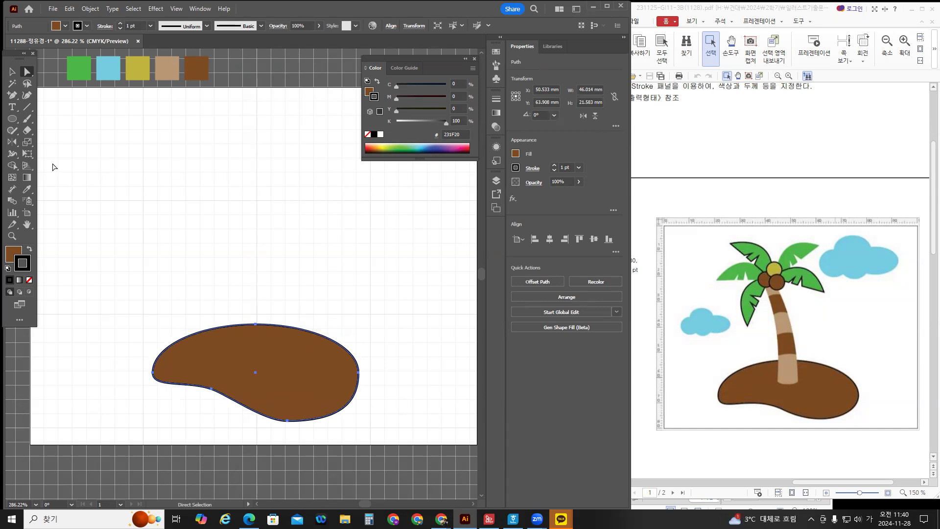
Deselect the island, keeping its outline, and load the tan swatch as fill for the Pen tool.
drag(12, 95, 43, 99)
click(29, 280)
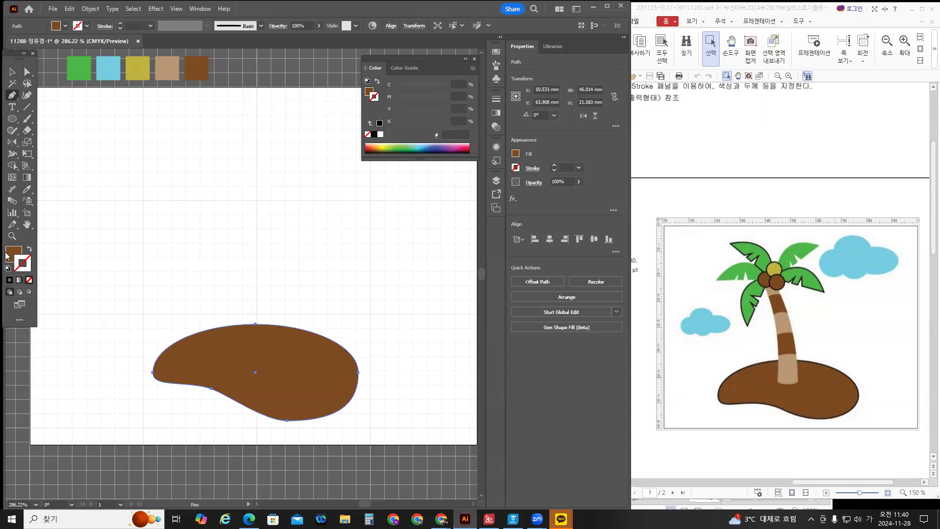
key(ctrl+z)
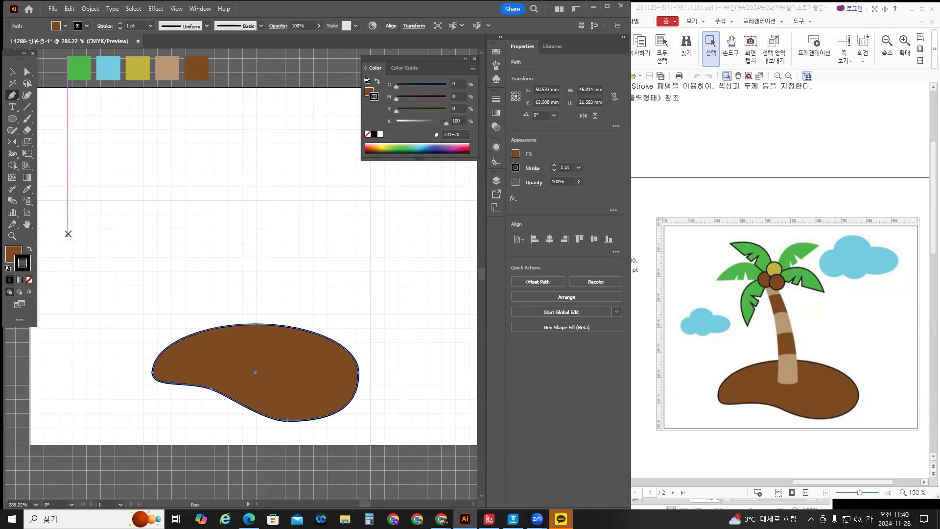
ctrl+click(77, 213)
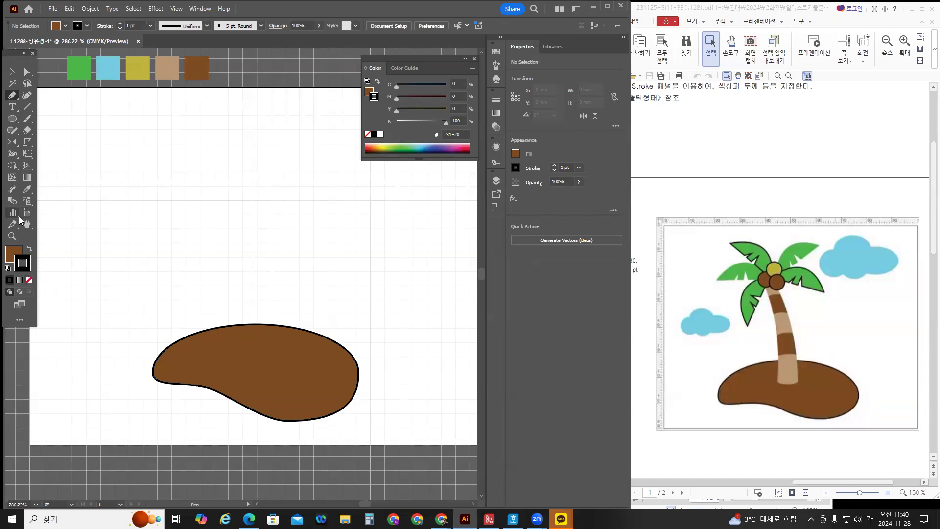
click(25, 191)
click(172, 65)
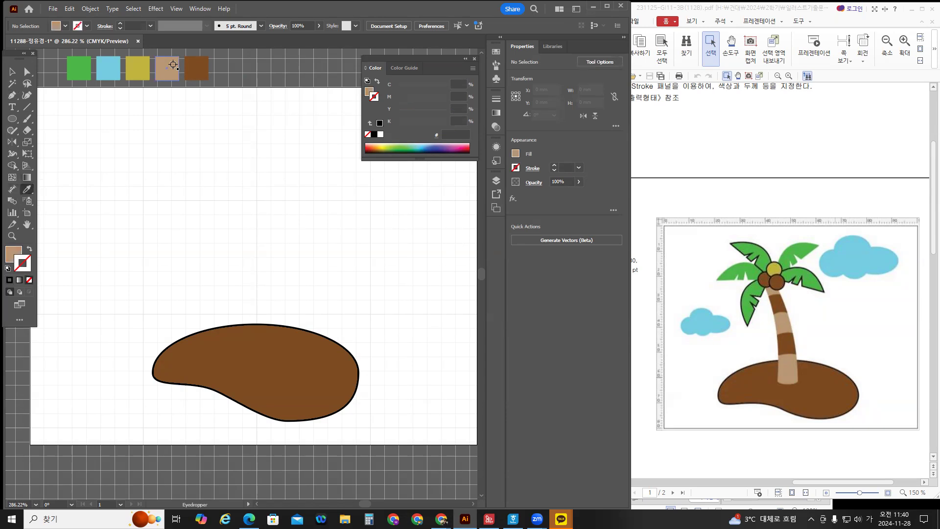
click(15, 255)
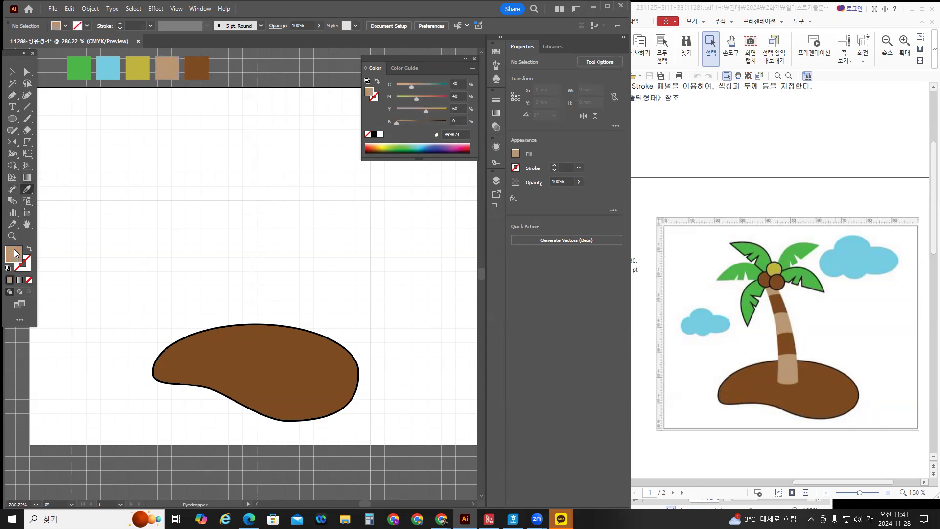
click(12, 95)
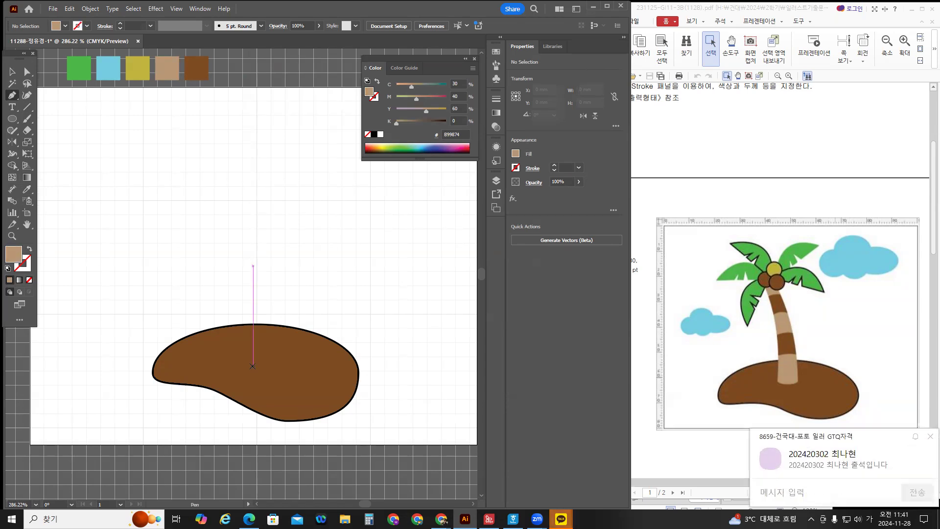
Draw a closed, slightly curved tan trunk path rising from the island's middle.
click(252, 362)
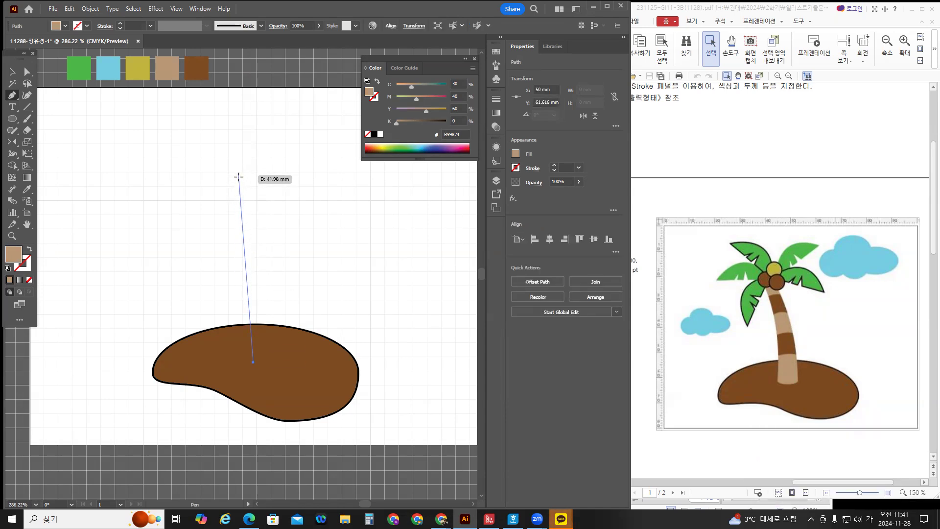
click(242, 189)
drag(242, 189, 214, 153)
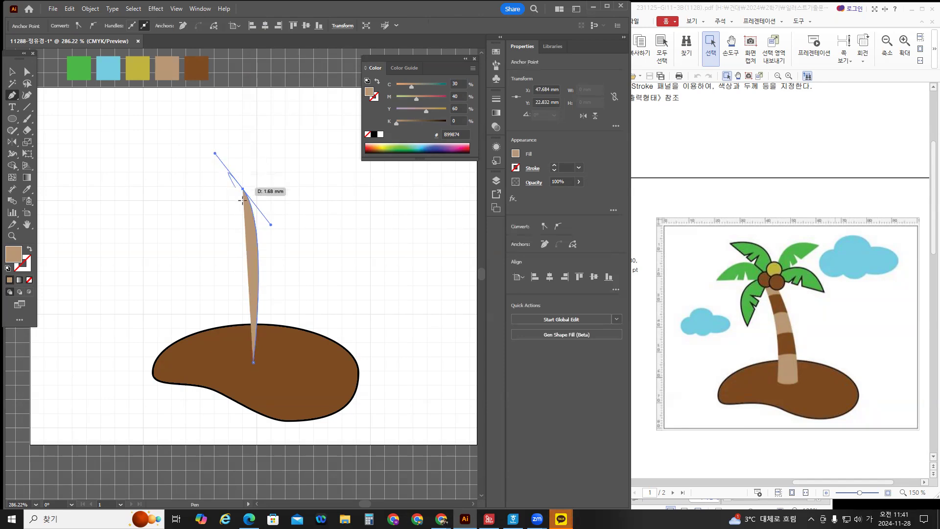
click(248, 185)
drag(250, 183, 264, 182)
click(264, 182)
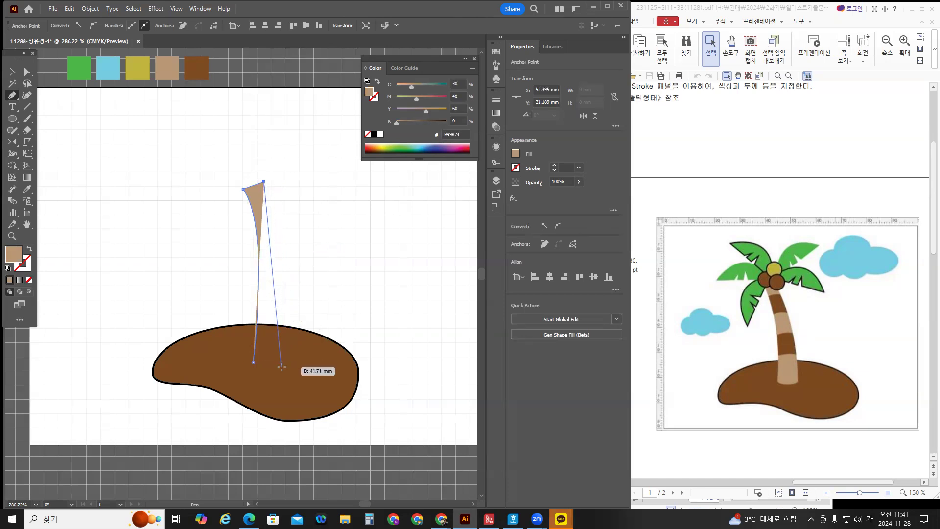
drag(282, 366, 273, 465)
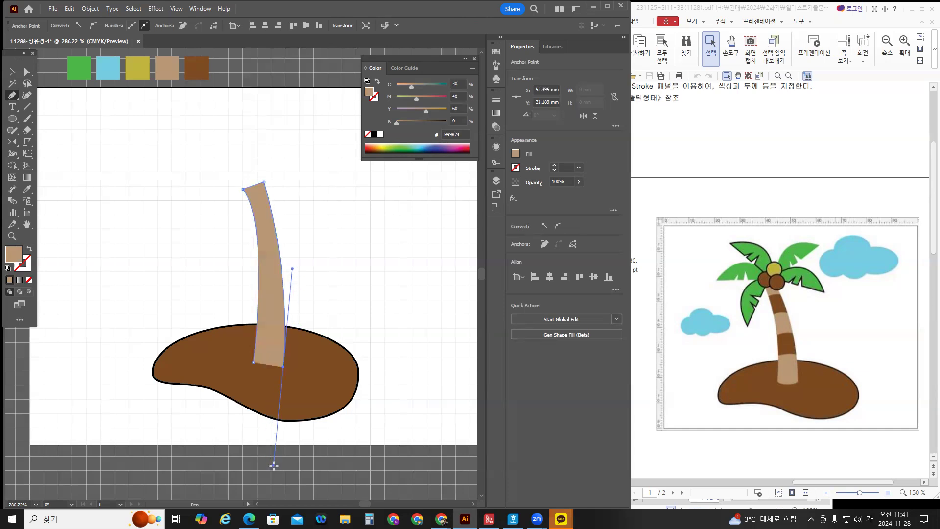
click(283, 366)
click(254, 363)
drag(241, 347, 242, 345)
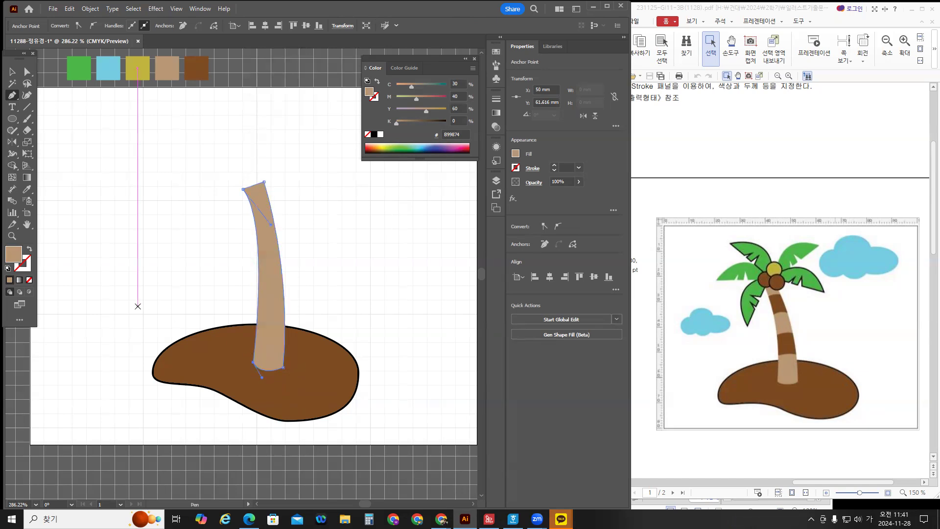
Deselect and reselect the trunk to check its shape.
click(12, 72)
click(344, 328)
click(279, 266)
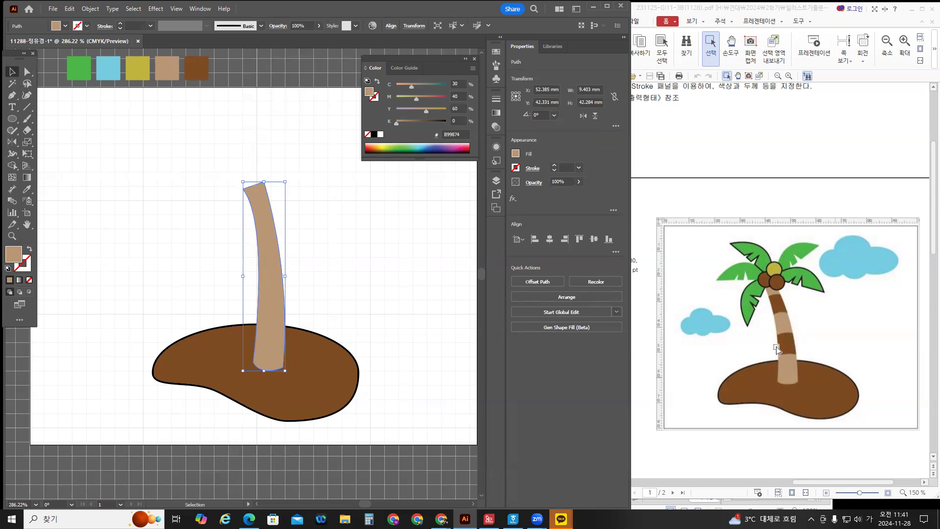
click(172, 243)
click(12, 119)
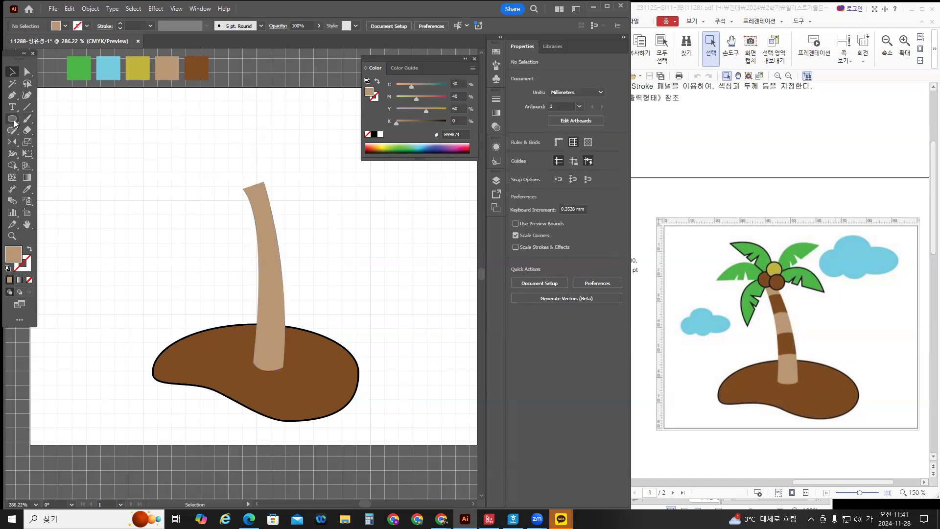
Draw a small square across the upper trunk and fill it with the brown swatch.
click(52, 119)
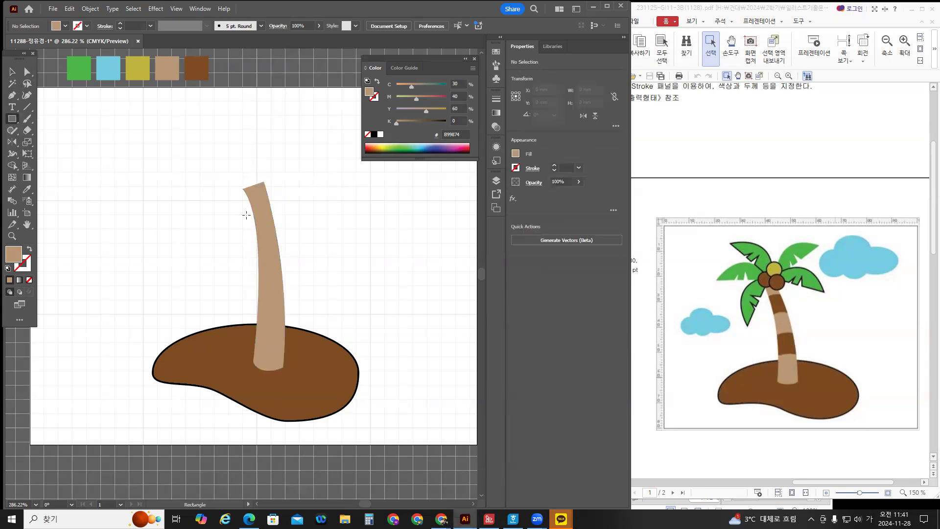
drag(245, 213, 290, 259)
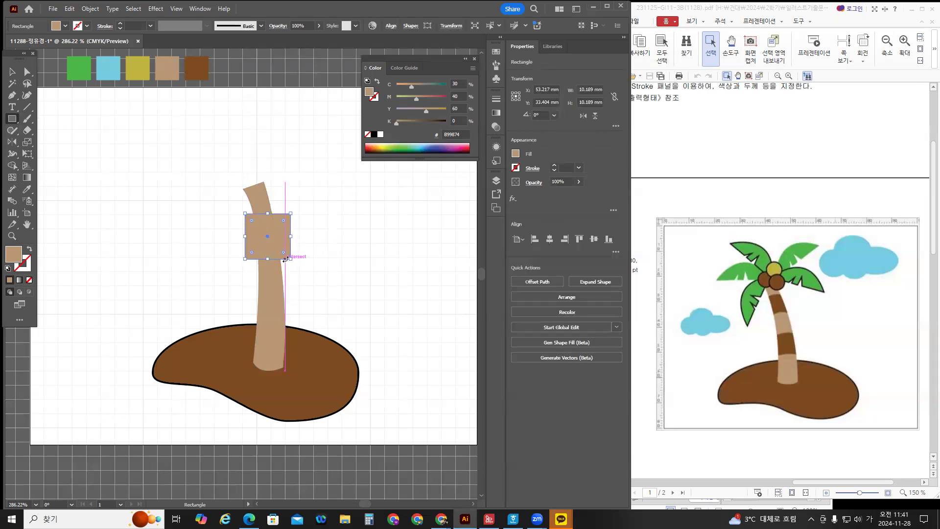
click(27, 190)
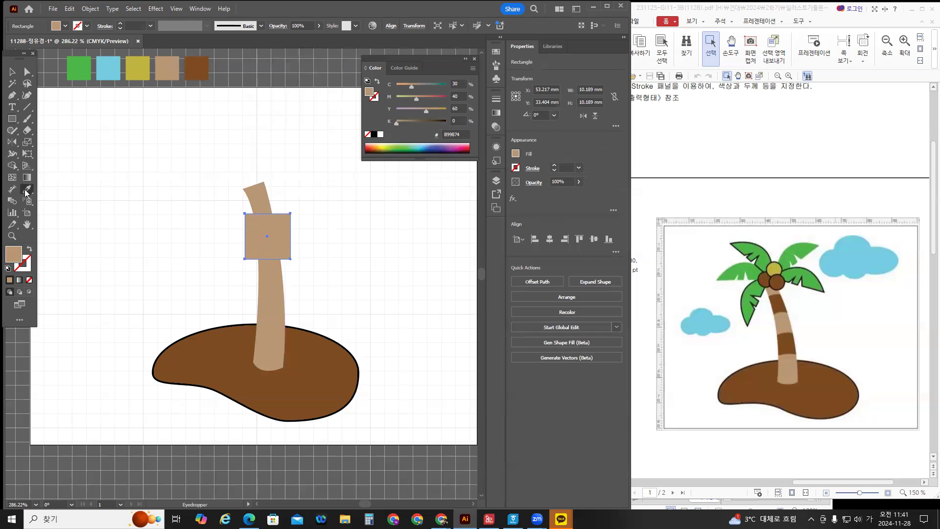
click(197, 73)
Add anchors mid-top and mid-bottom of the square and raise them into a chevron.
drag(10, 100, 49, 105)
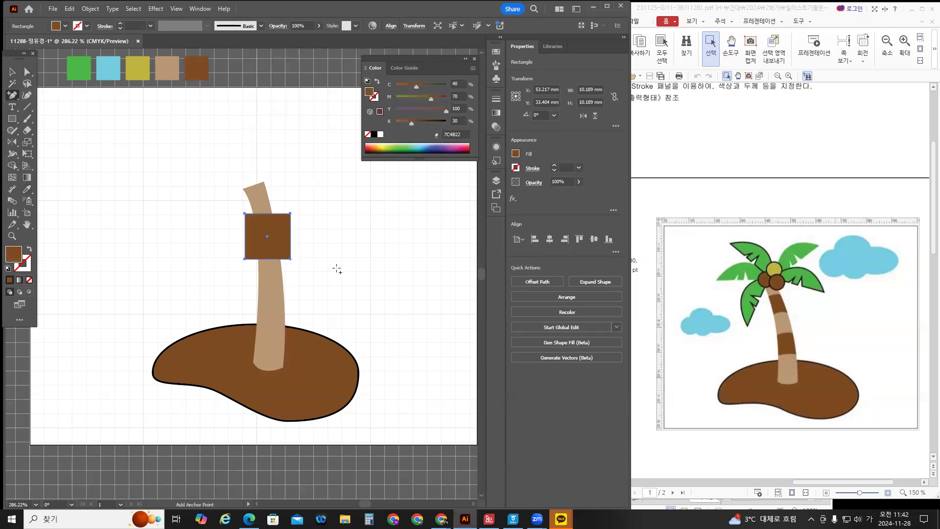
click(267, 214)
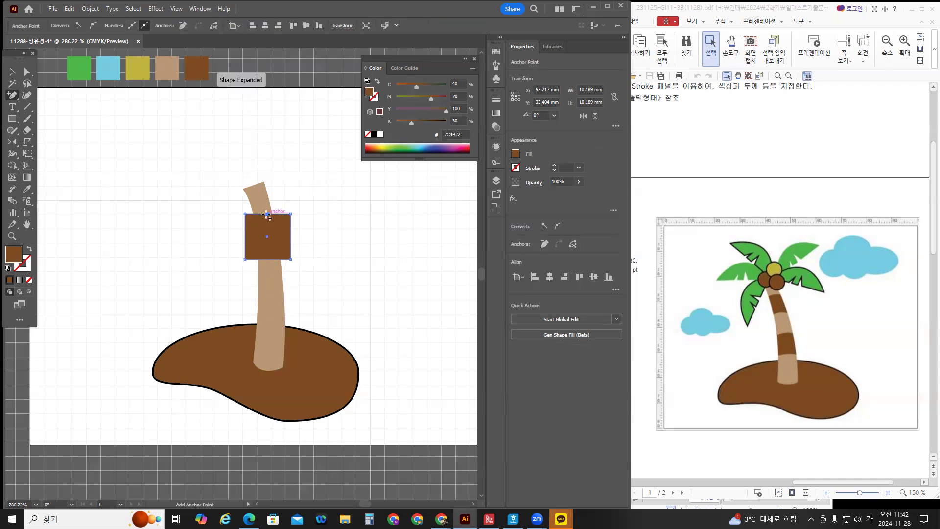
click(267, 259)
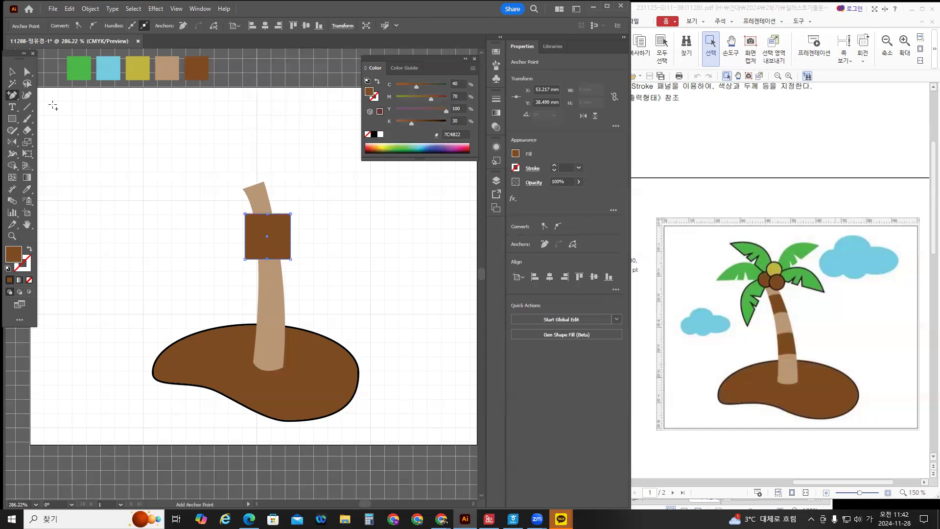
click(27, 72)
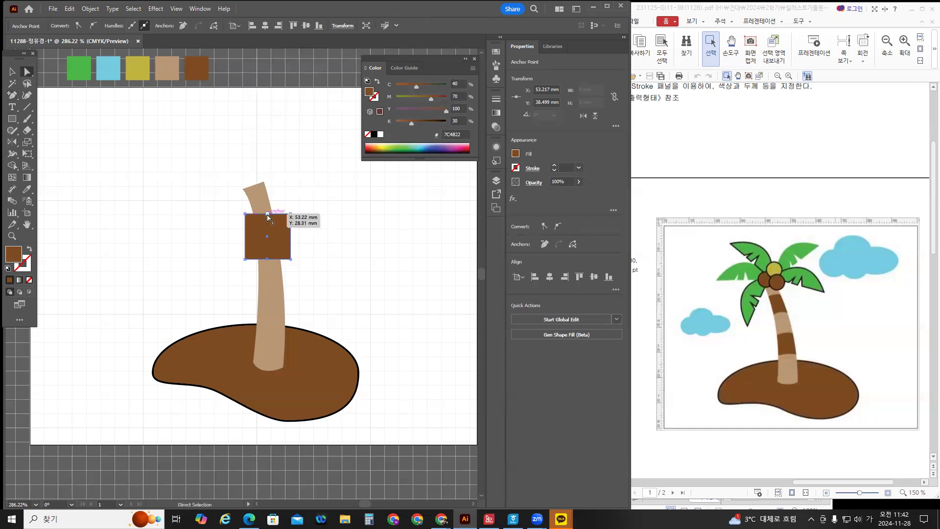
click(268, 218)
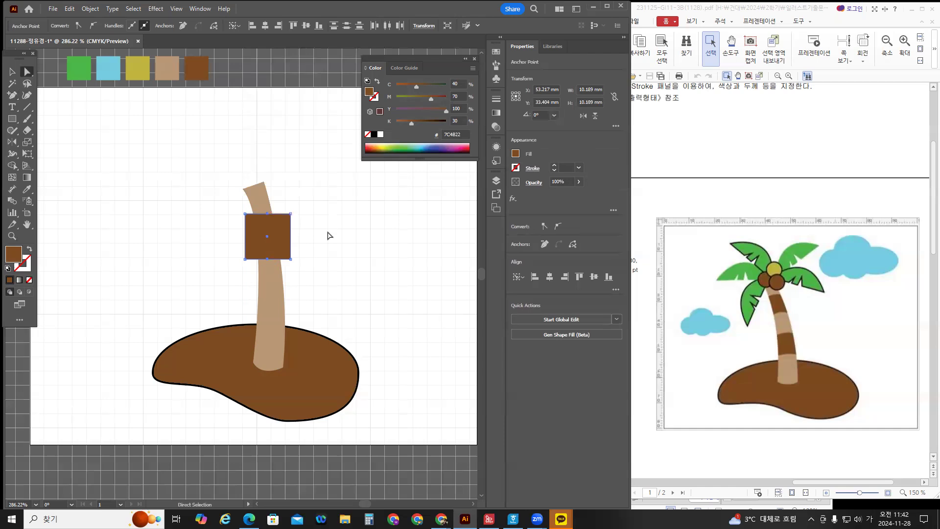
key(Up)
key(Up)
key(Up)
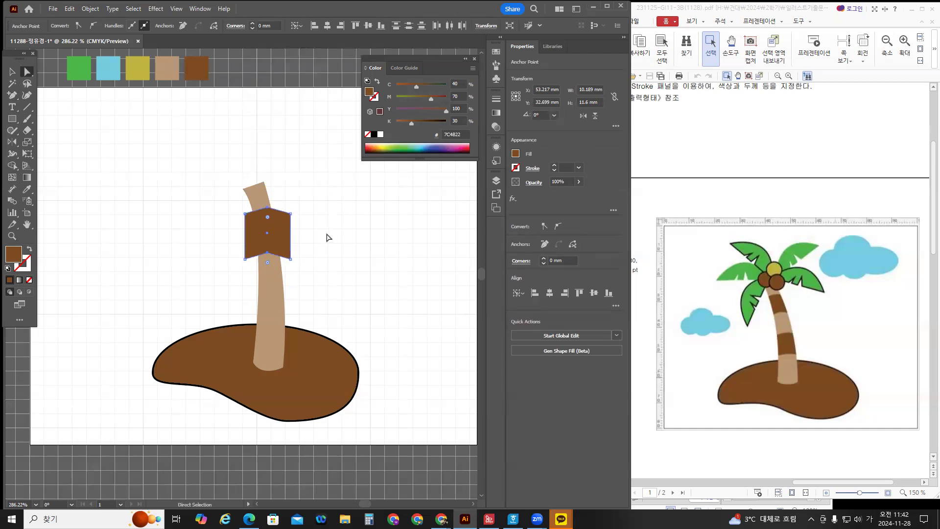
click(290, 235)
click(12, 72)
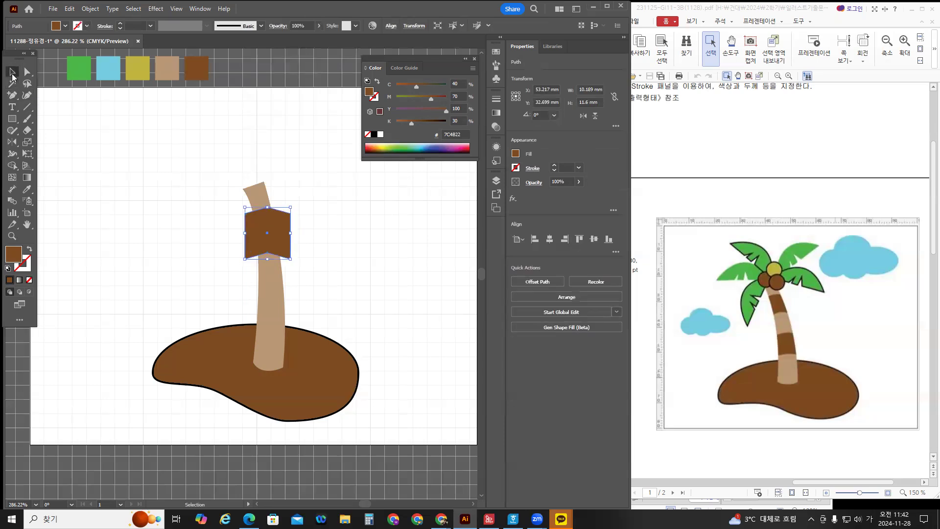
Tilt the band about 7.59° and curve its top and bottom edges.
drag(293, 263, 297, 258)
click(15, 97)
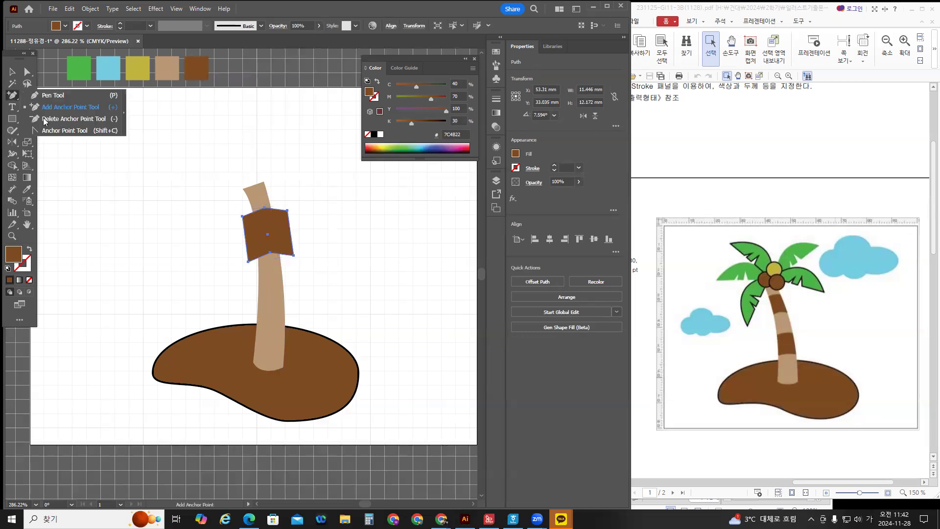
click(54, 129)
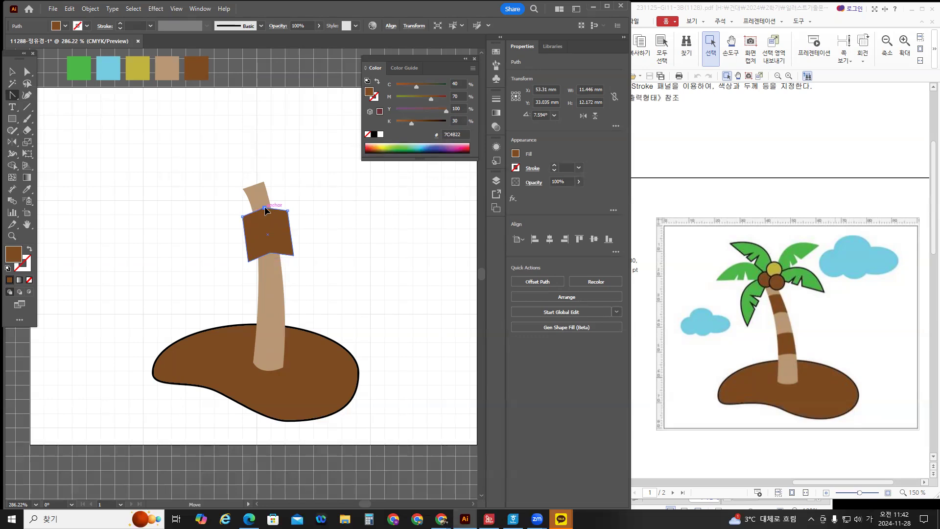
drag(265, 208, 277, 205)
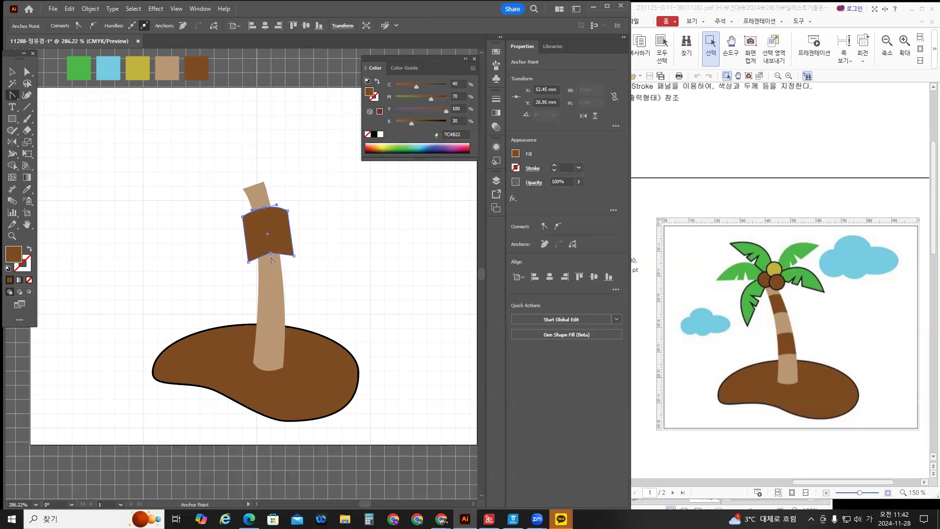
mouse_move(271, 253)
mouse_down()
mouse_move(280, 254)
mouse_move(260, 254)
mouse_up()
Copy the band lower down the trunk, rotate it upright to 0°, and select both bands.
key(v)
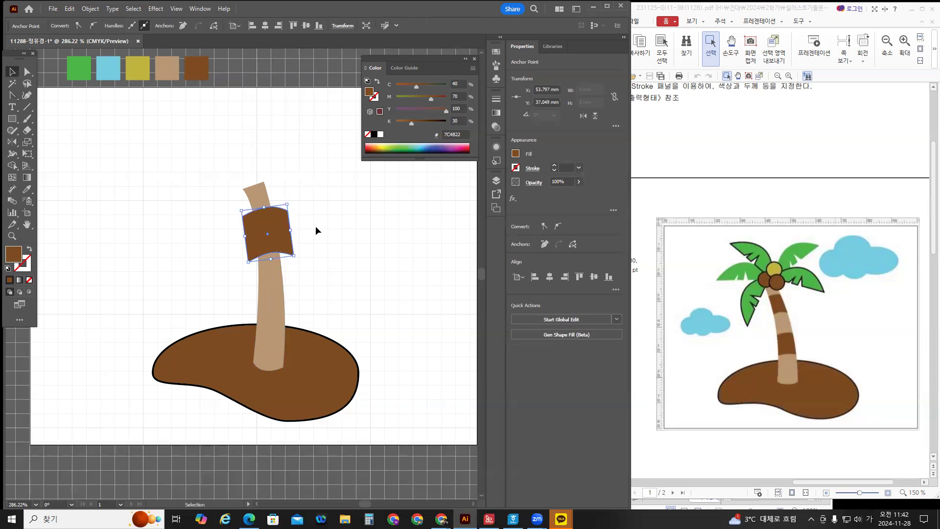
click(316, 227)
click(278, 228)
drag(283, 233, 285, 296)
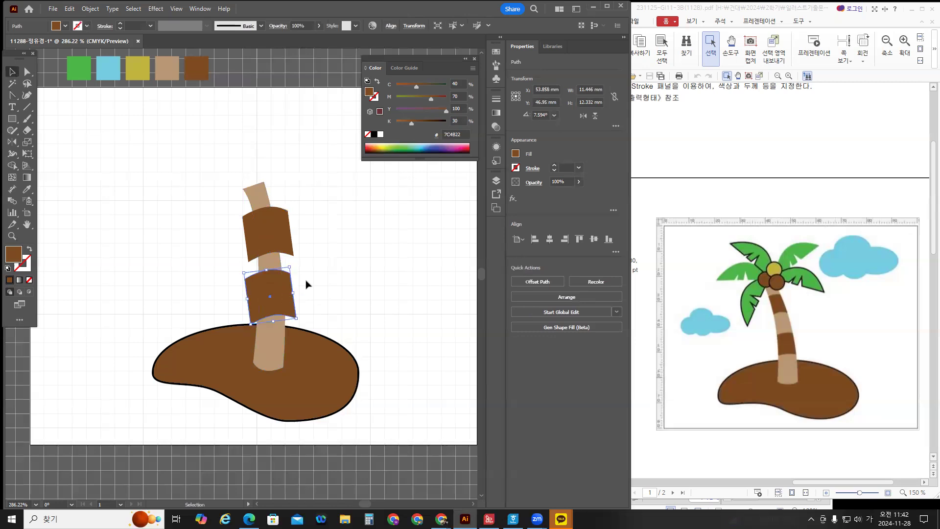
drag(293, 264, 297, 269)
shift+click(283, 231)
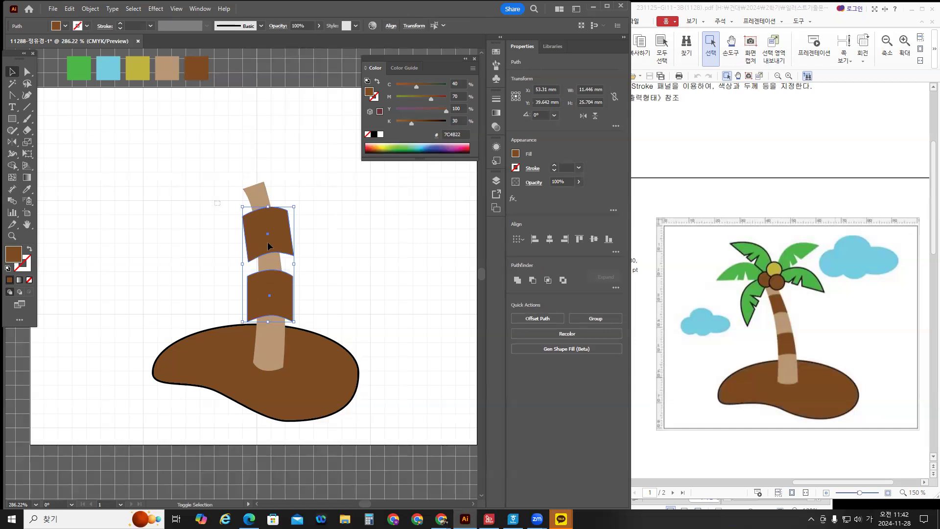
Open the Pathfinder panel, dock it near the artwork, and Divide the trunk and bands.
click(272, 264)
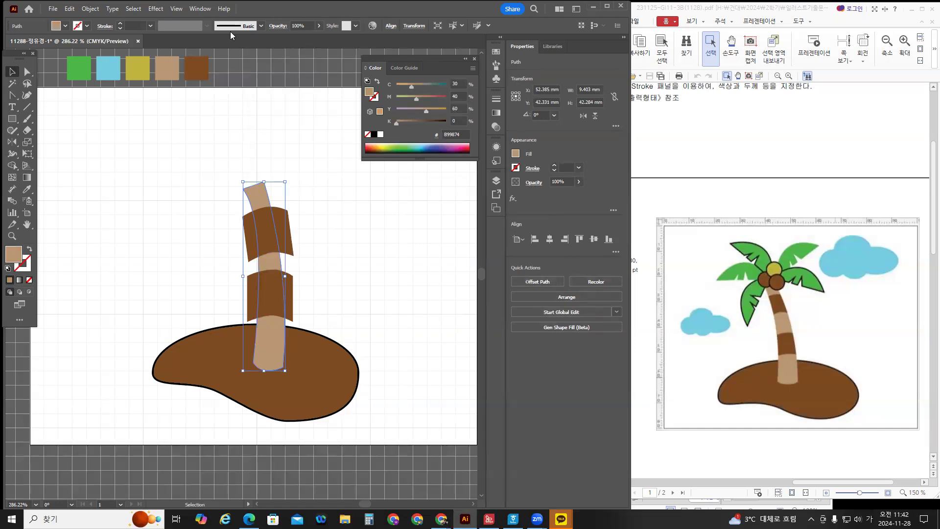
click(200, 9)
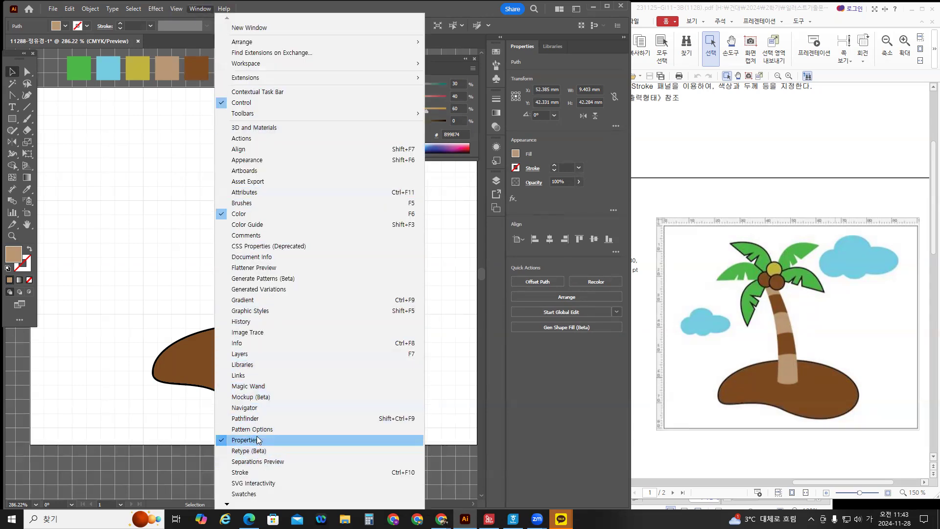
click(245, 418)
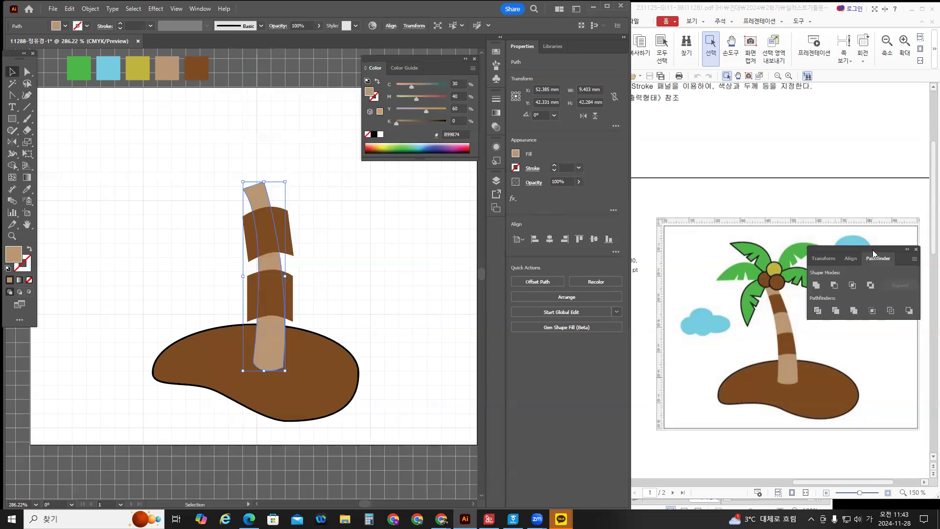
drag(872, 253, 556, 361)
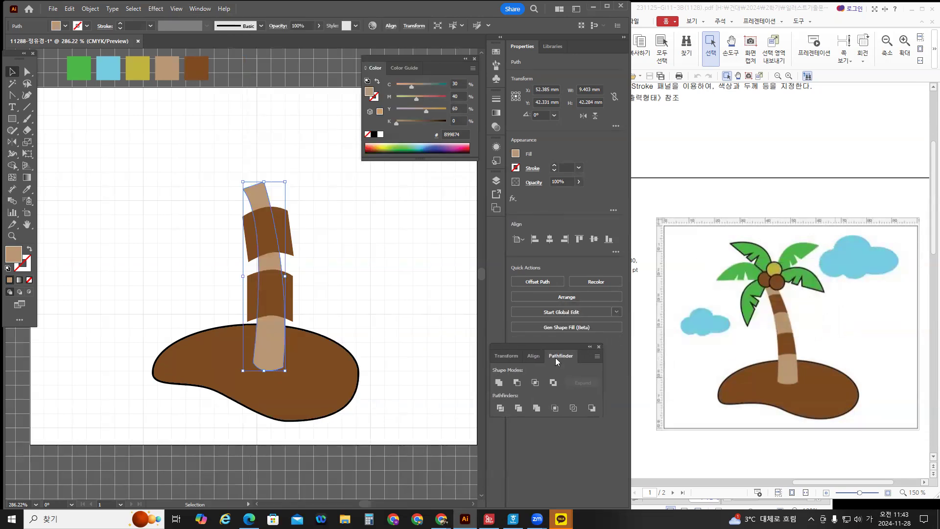
click(500, 409)
click(336, 251)
Divide the trunk and both brown bands into separate pieces with Pathfinder.
key(a)
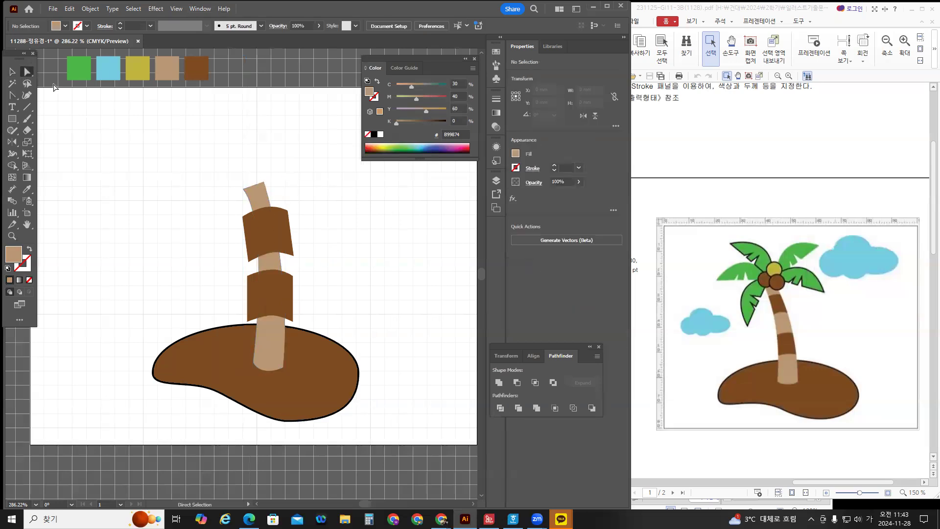
click(287, 233)
click(12, 72)
mouse_move(163, 145)
mouse_down()
mouse_move(268, 268)
mouse_move(343, 315)
mouse_up()
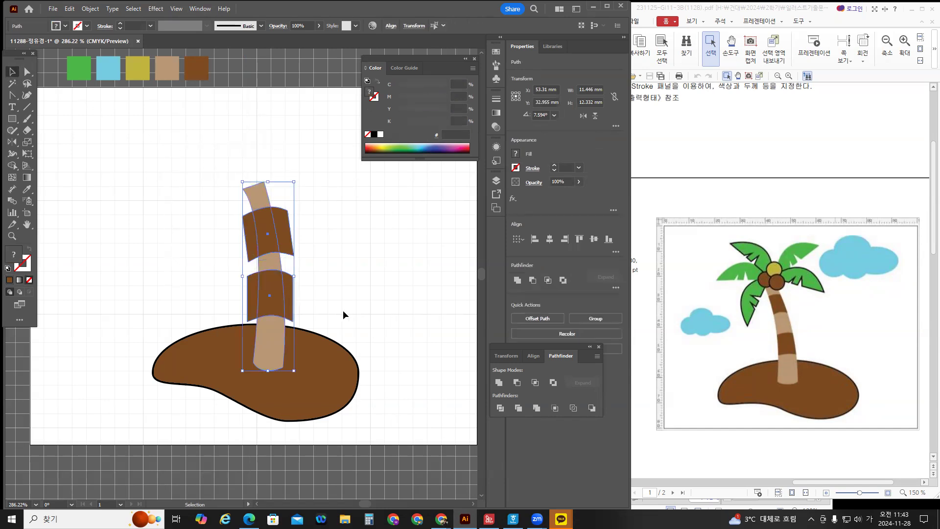
click(499, 409)
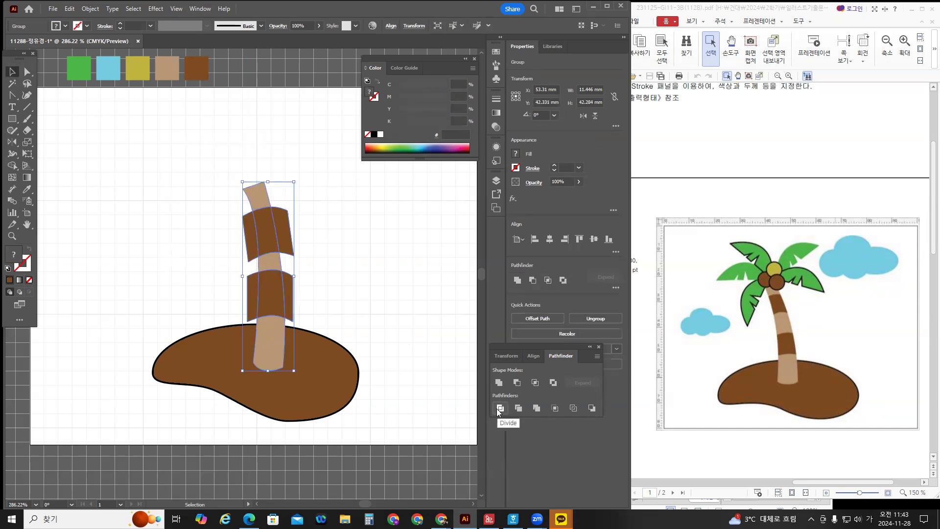
click(355, 237)
Delete the band pieces overhanging both sides of the trunk.
click(27, 71)
click(284, 235)
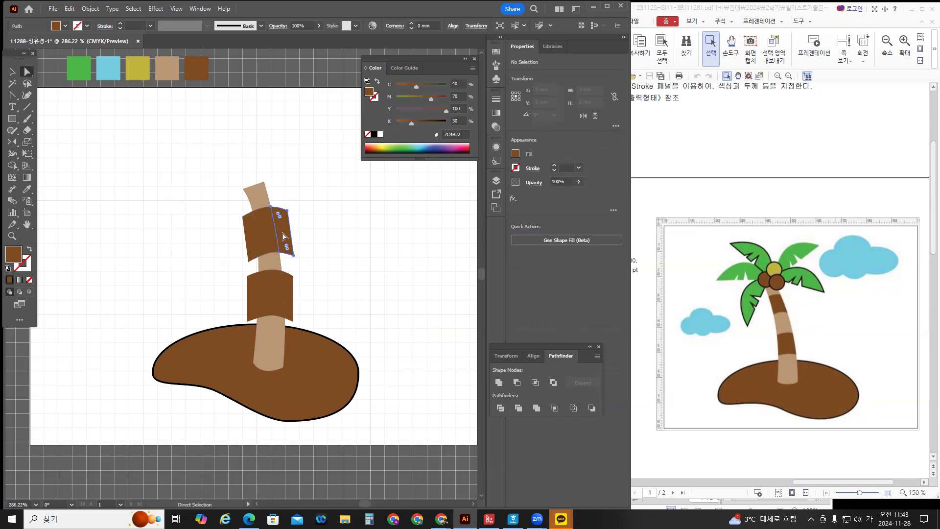
key(Delete)
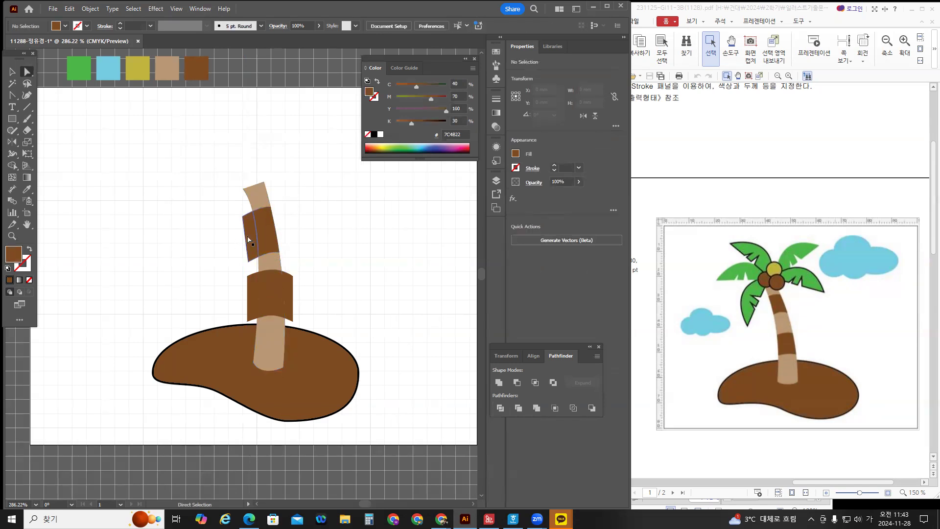
click(248, 240)
key(Delete)
click(289, 300)
key(Delete)
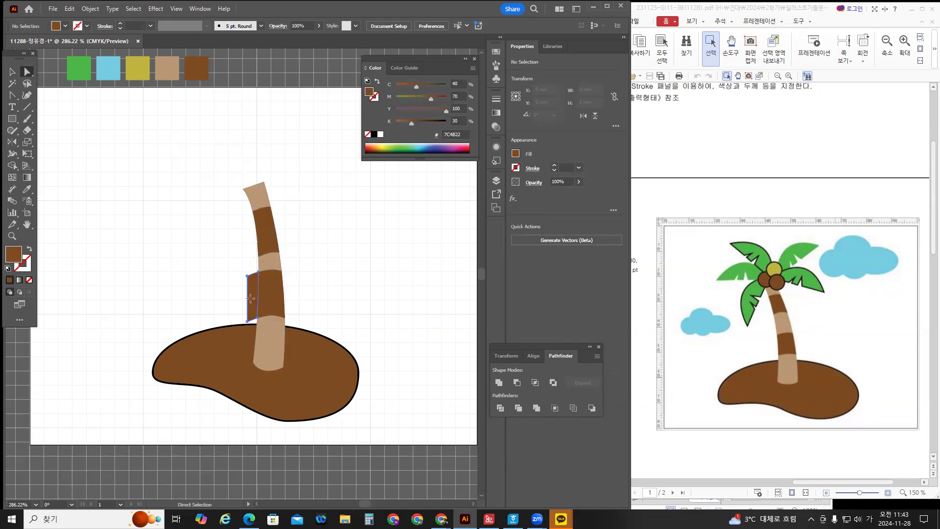
click(250, 298)
key(Delete)
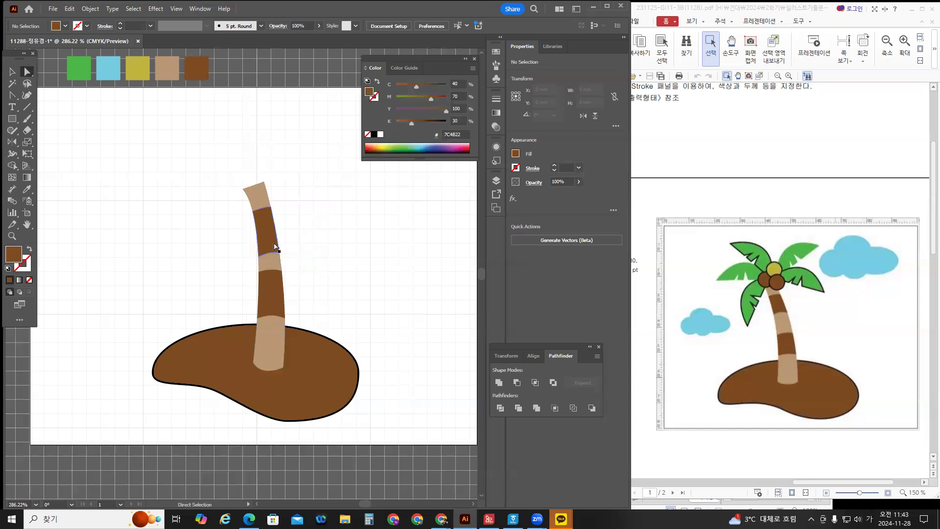
Undo back to the separate bands and shorten the upper band from its bottom edge.
key(ctrl+z)
key(ctrl+z)
key(ctrl+z)
key(ctrl+z)
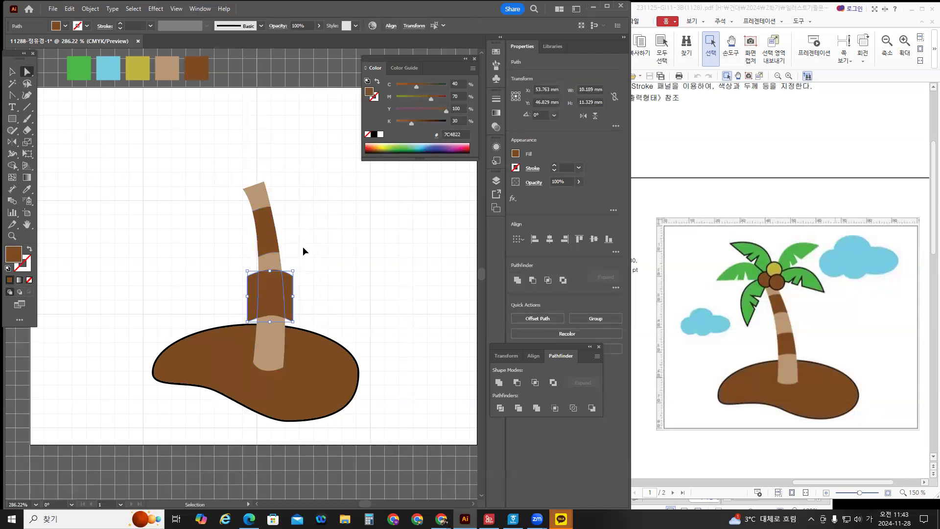
key(ctrl+z)
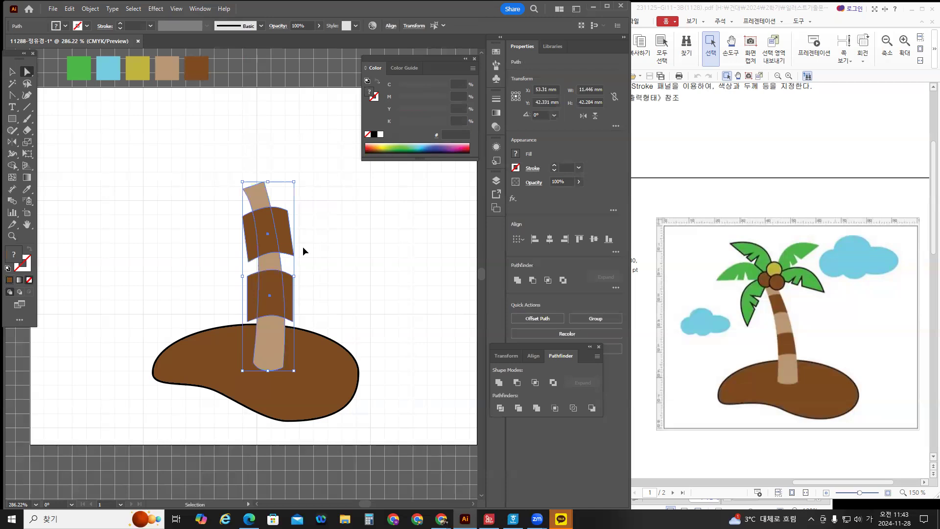
key(ctrl+z)
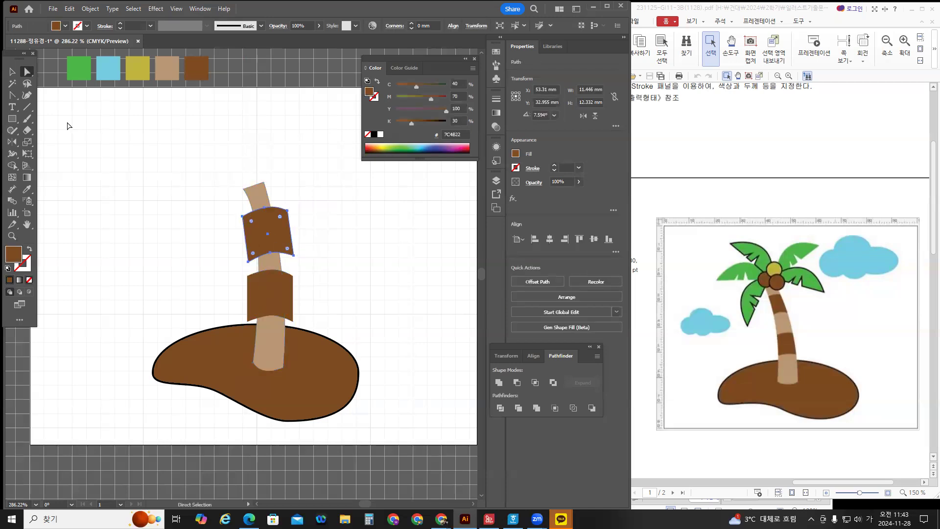
click(12, 71)
drag(271, 259, 276, 289)
click(273, 304)
Divide the trunk and adjusted bands again with Pathfinder.
drag(215, 185, 289, 307)
click(500, 407)
key(ctrl+shift+a)
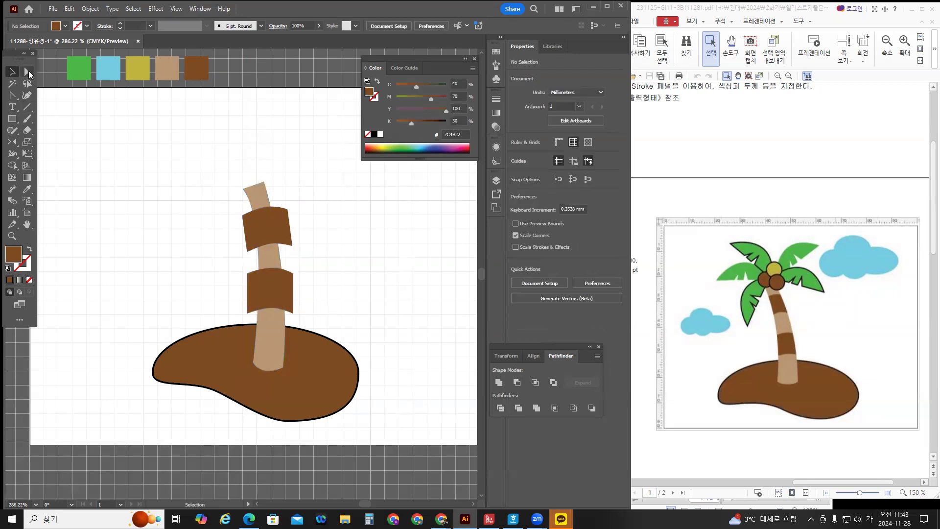
click(28, 72)
Delete the remaining band overhangs left and right of the trunk.
click(288, 238)
key(Delete)
click(290, 293)
key(Delete)
click(252, 296)
key(Delete)
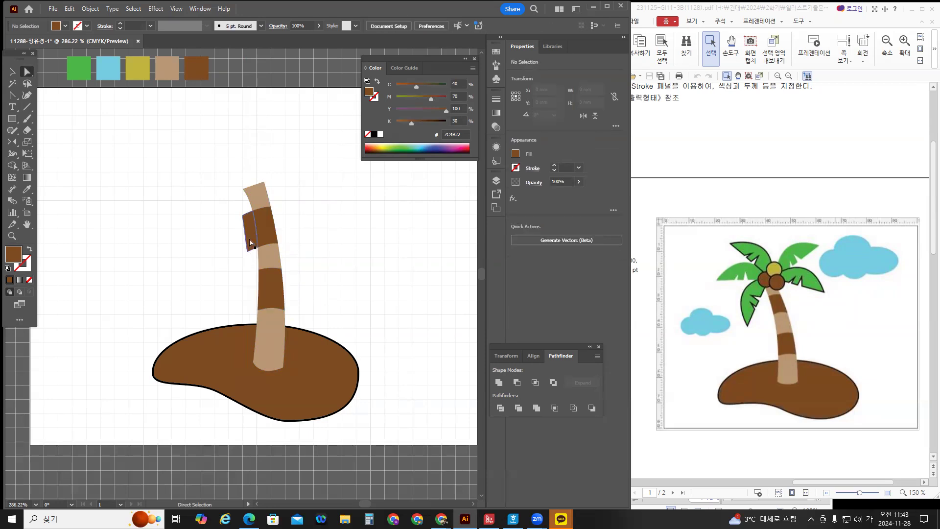
click(250, 243)
key(Delete)
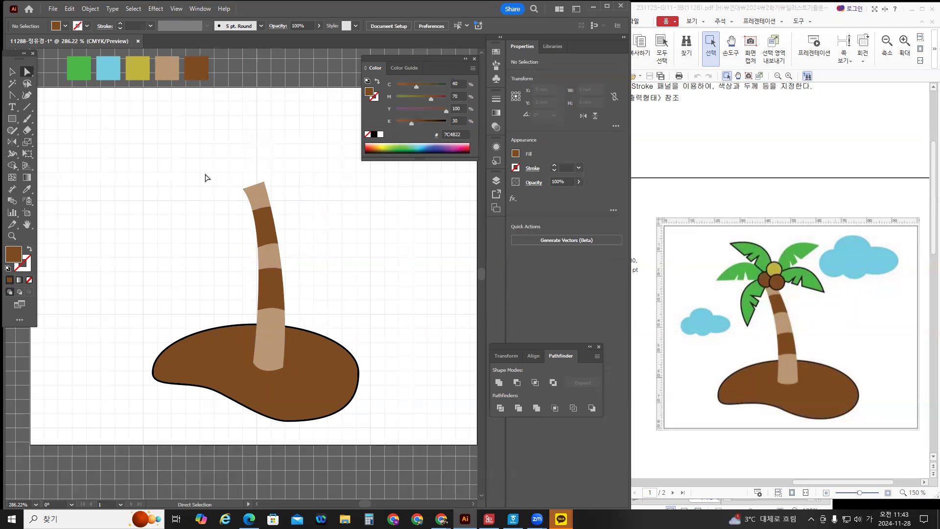
Draw a closed leaf outline with a notched lower edge above the trunk using the Pen tool.
click(12, 95)
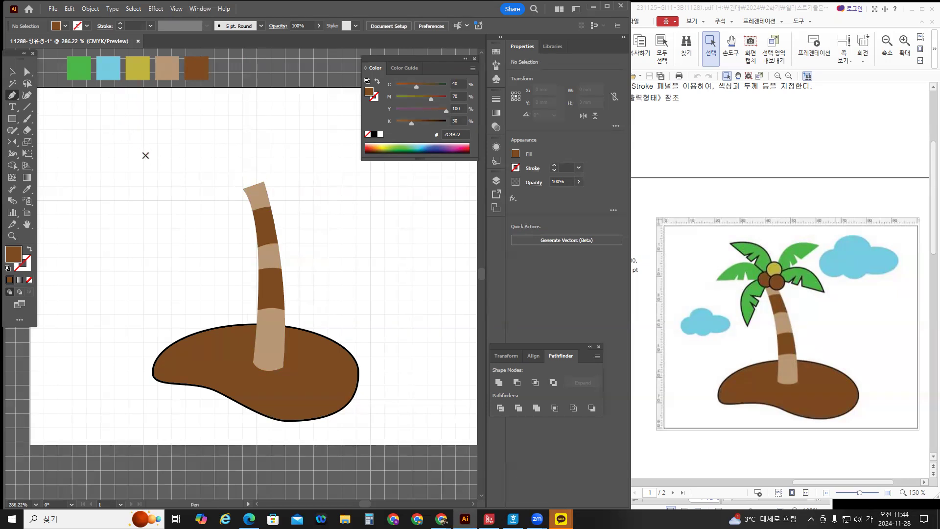
click(146, 150)
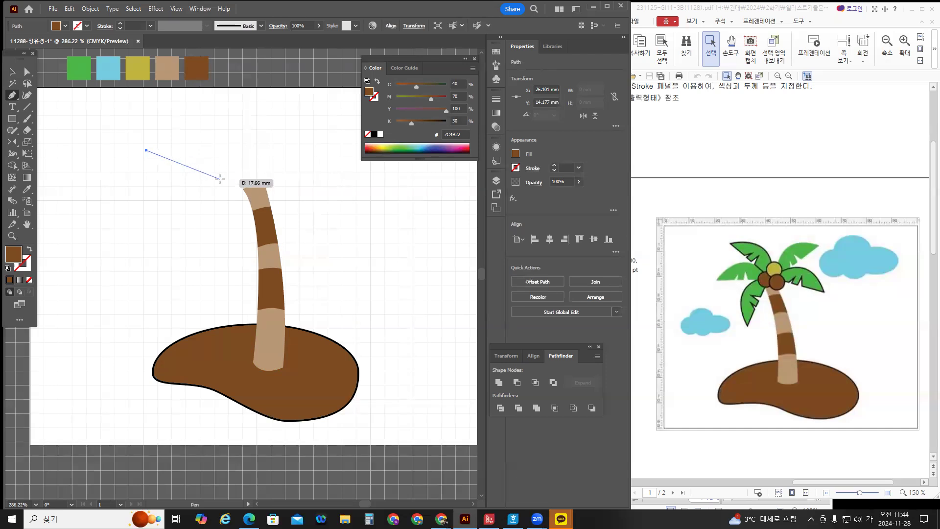
drag(220, 179, 230, 236)
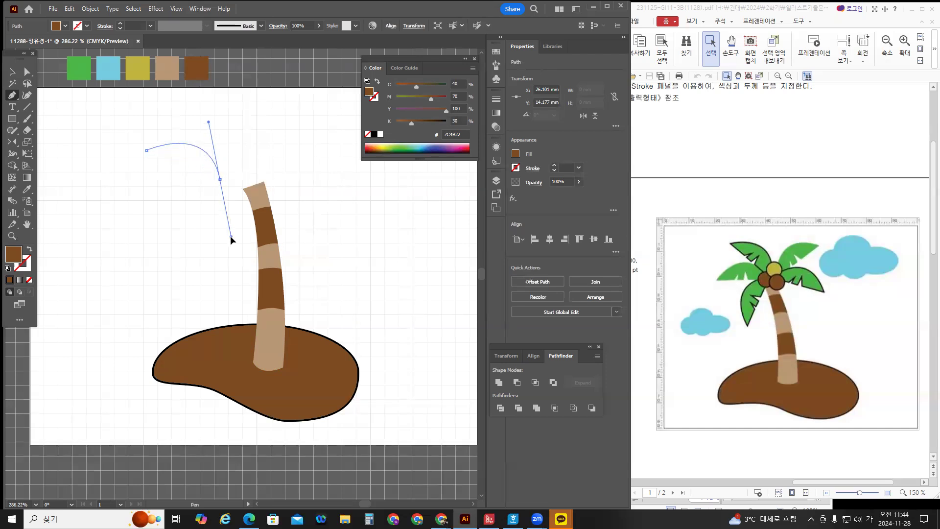
drag(230, 236, 231, 237)
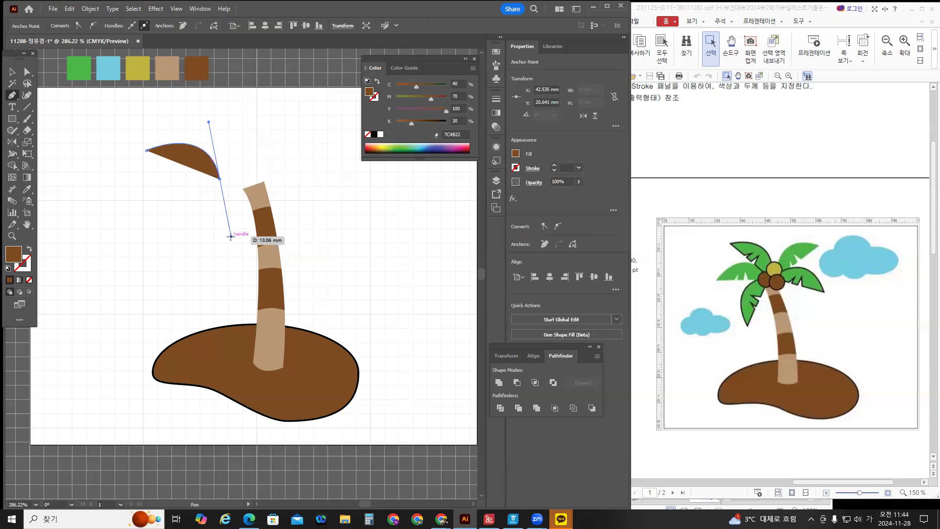
click(220, 180)
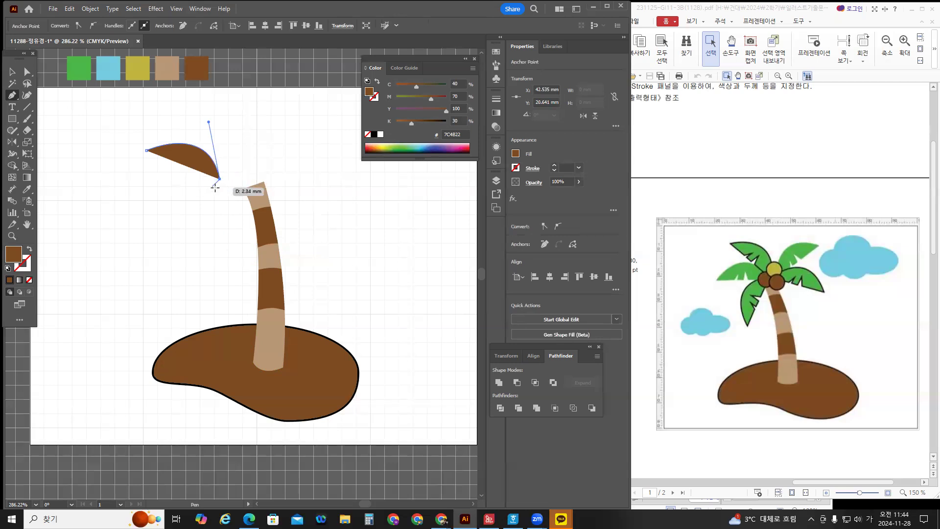
click(214, 191)
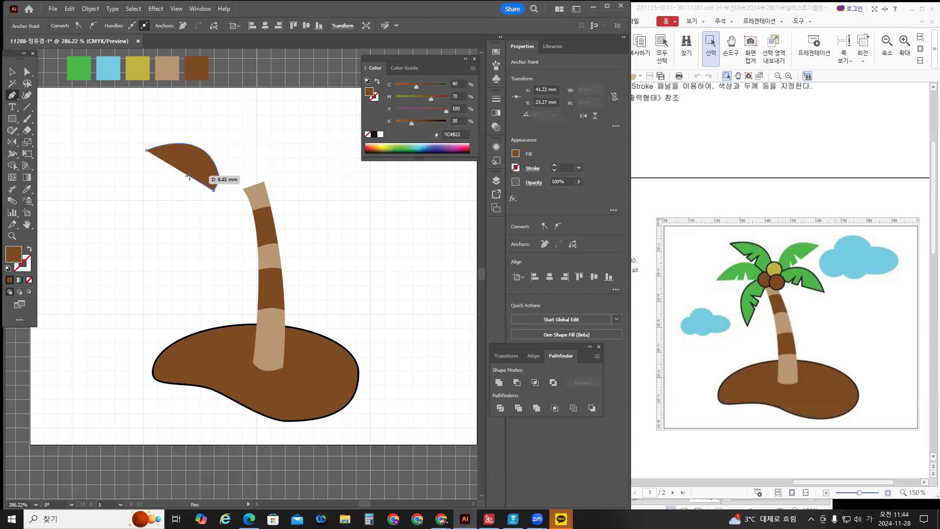
click(190, 176)
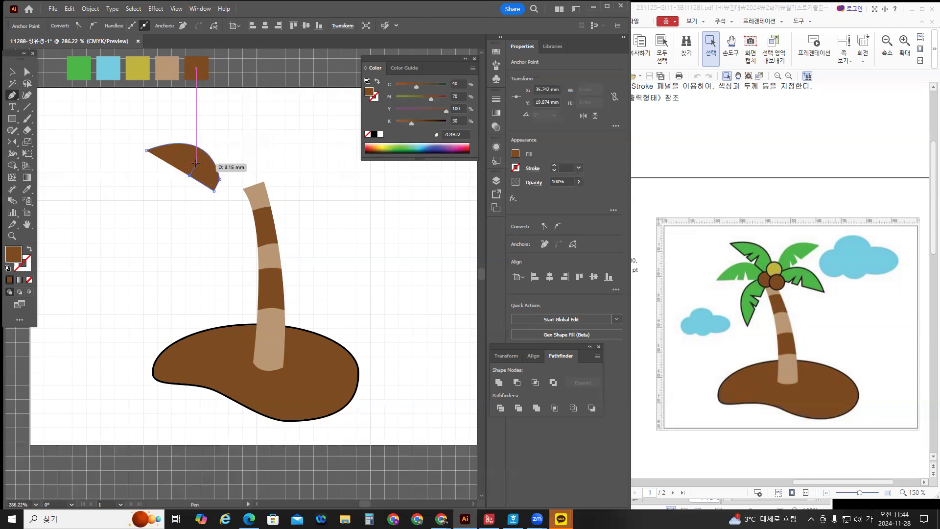
click(196, 163)
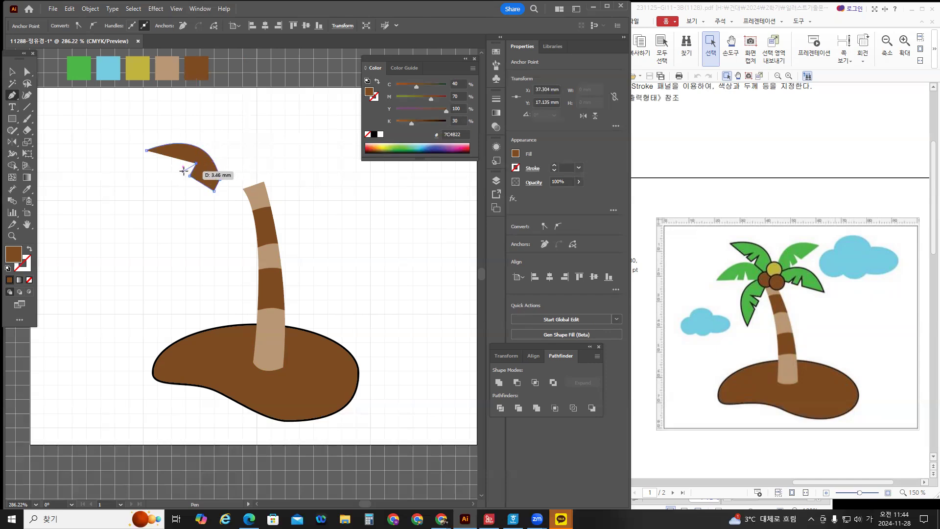
click(183, 171)
click(176, 167)
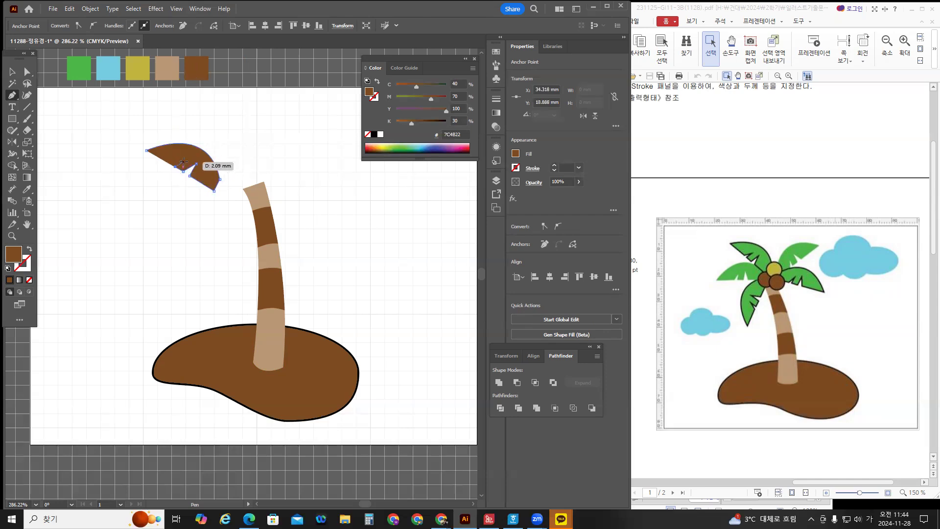
click(187, 160)
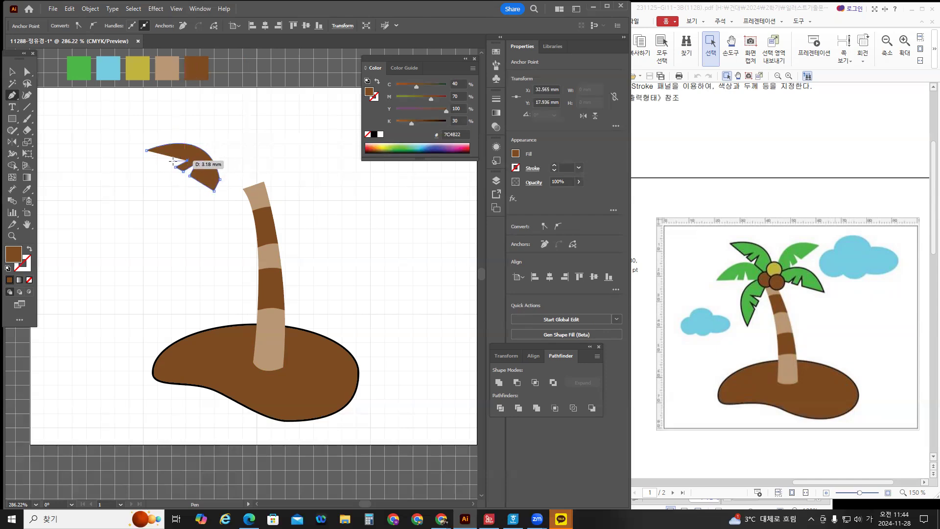
click(172, 164)
click(147, 150)
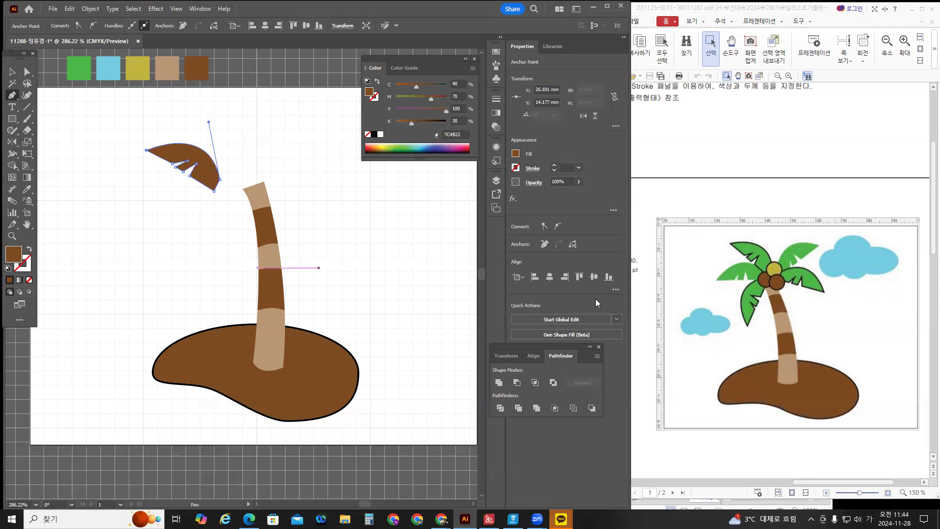
Fill the leaf with the green swatch colour and select it.
click(27, 189)
click(78, 66)
click(12, 72)
click(168, 170)
Move the green leaf onto the top of the trunk and enlarge it slightly.
drag(204, 176, 239, 174)
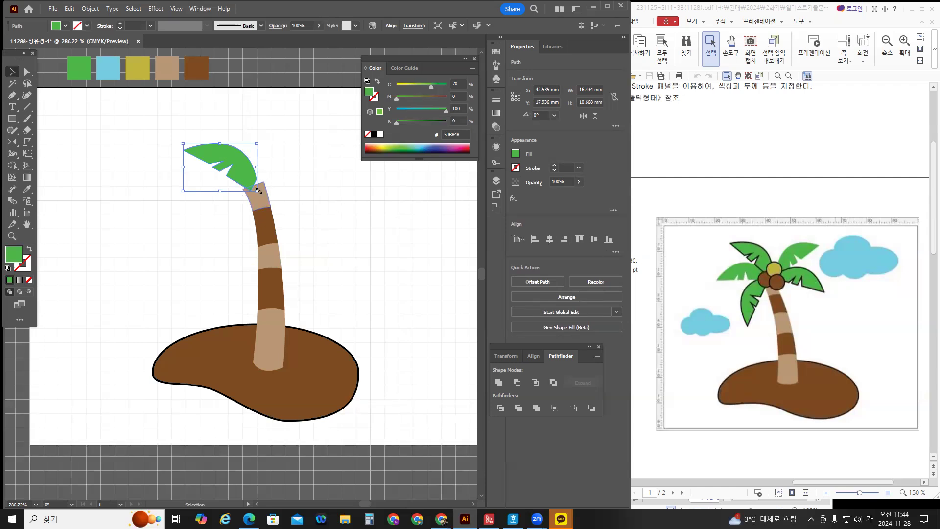
drag(237, 172, 241, 173)
drag(185, 140, 179, 137)
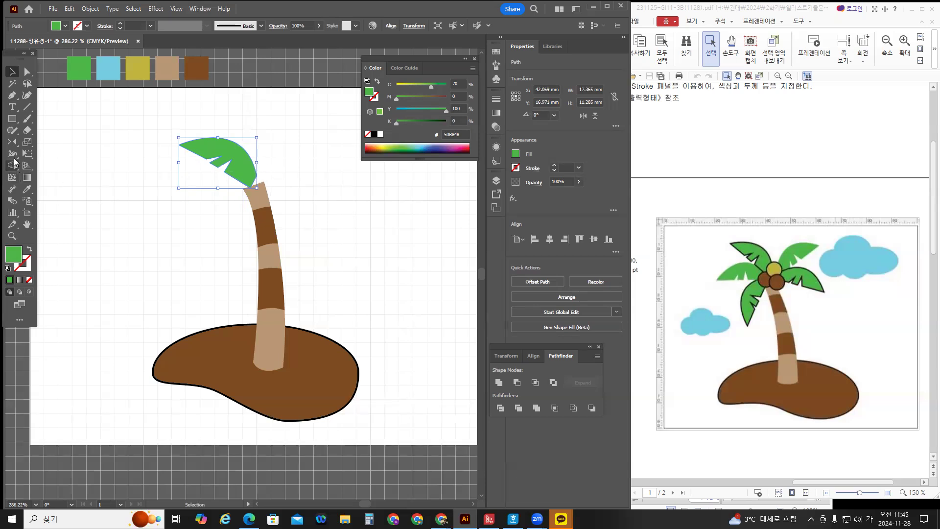
drag(12, 142, 37, 141)
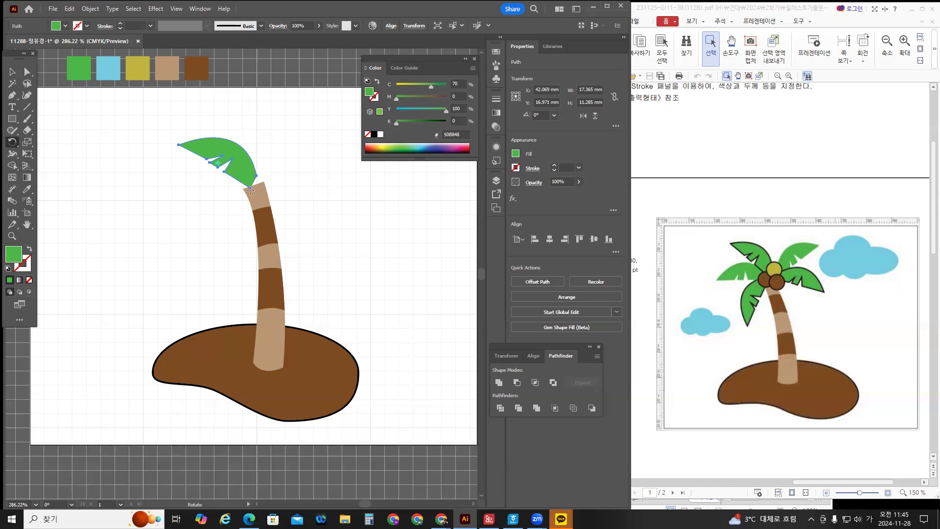
Make two 45° rotated copies of the leaf pivoting around the trunk top.
alt+click(251, 191)
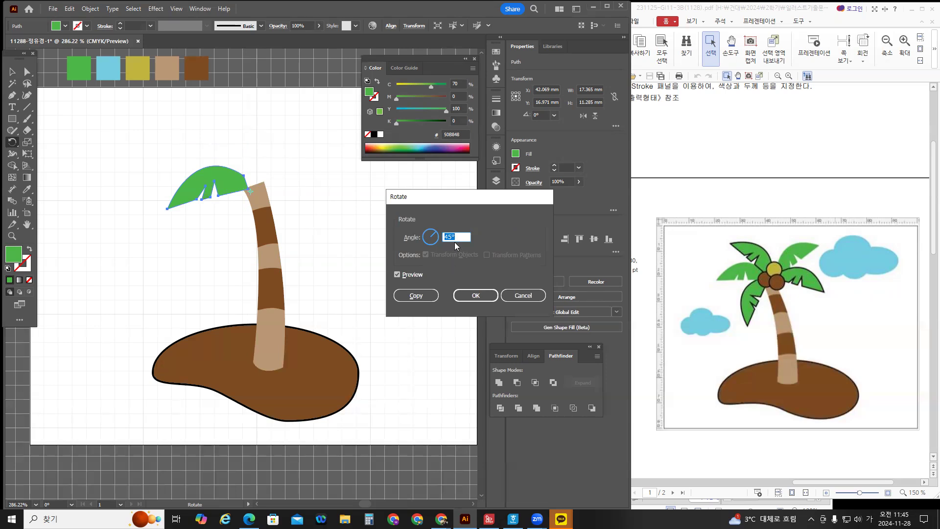
click(416, 295)
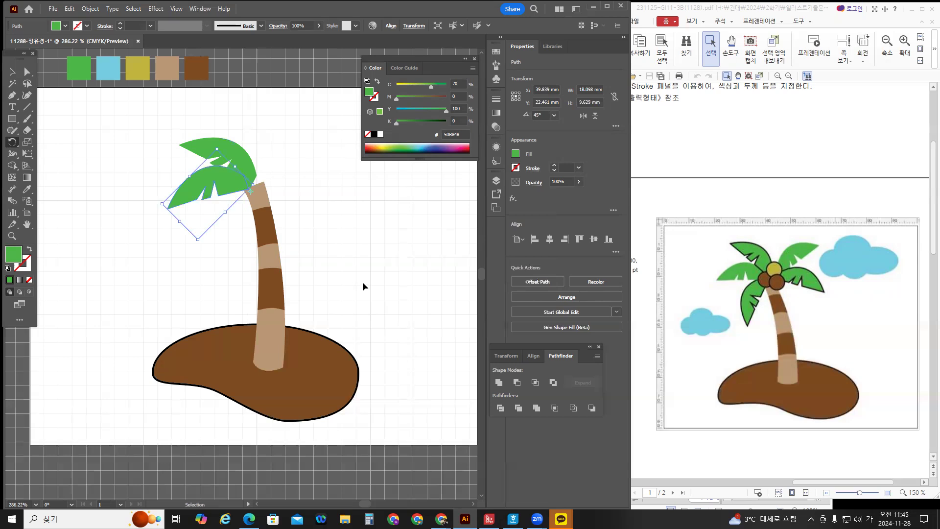
key(ctrl+d)
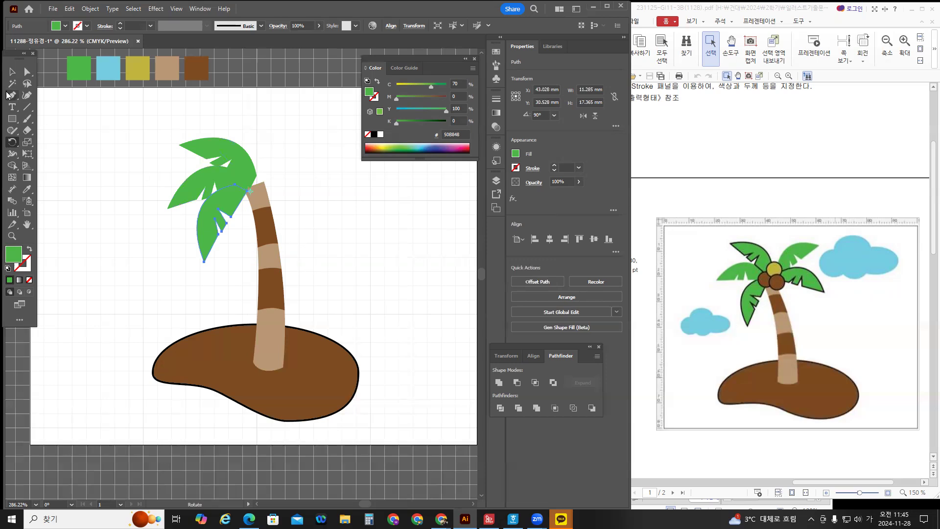
click(12, 72)
click(233, 161)
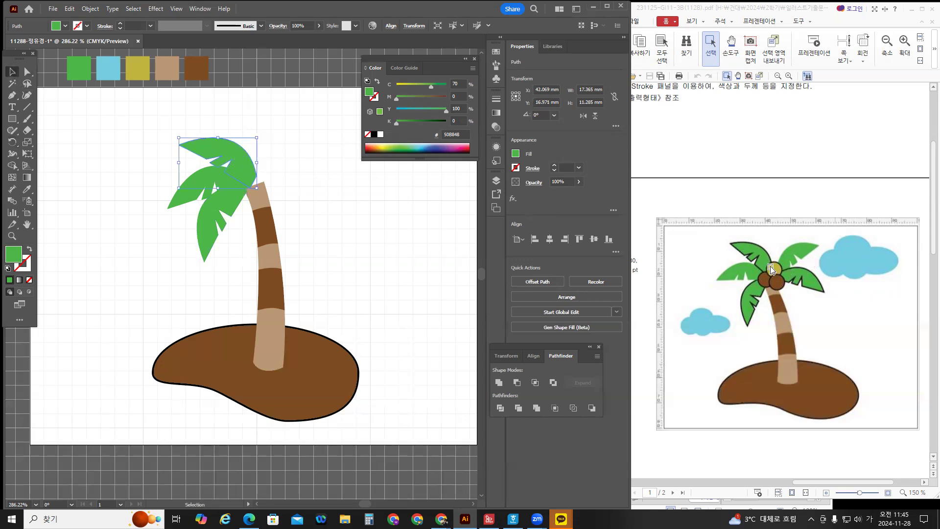
drag(12, 142, 49, 155)
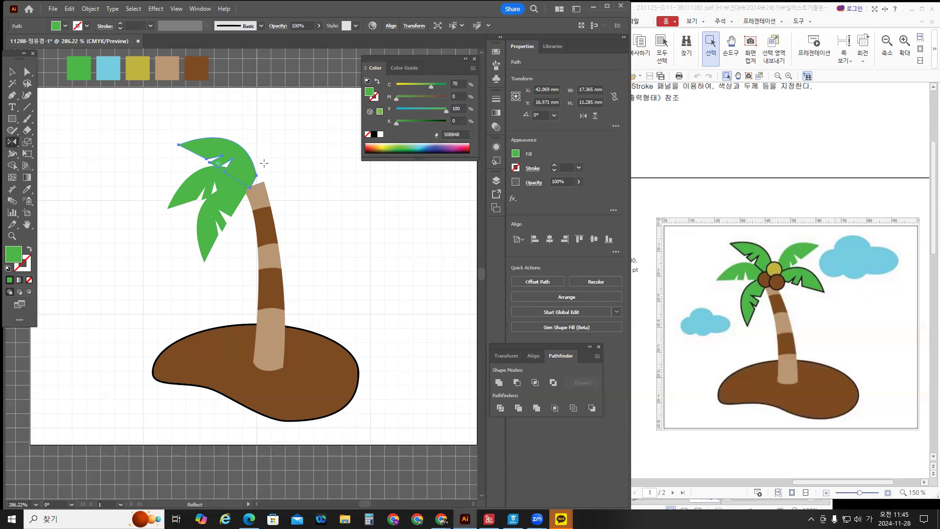
Make a vertically mirrored copy of the leaf on the right of the trunk top.
alt+click(262, 163)
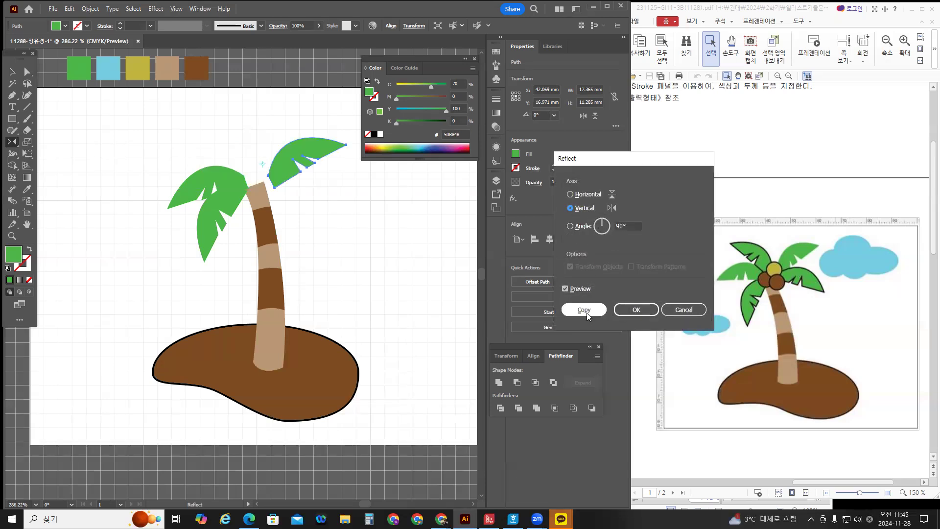
click(586, 311)
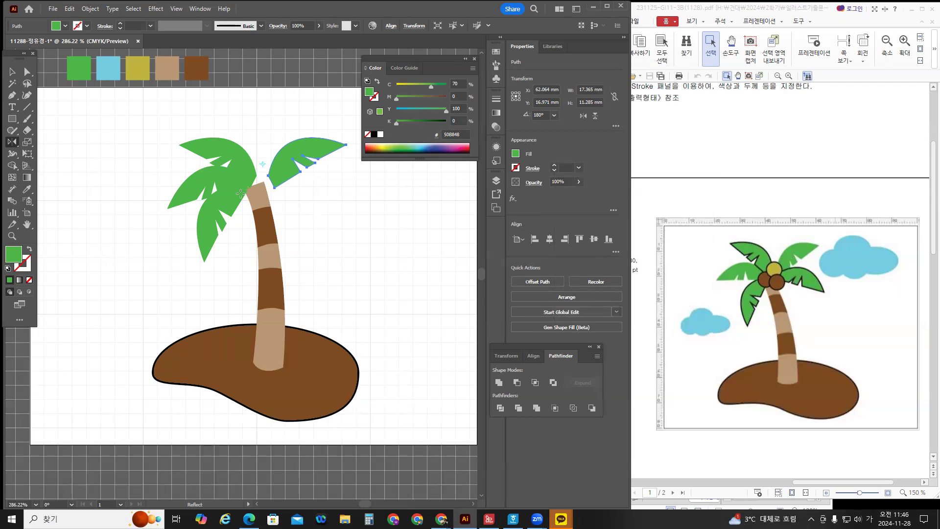
alt+click(12, 141)
Add a -45° rotated copy of the right leaf, pivoting at its base.
alt+click(273, 187)
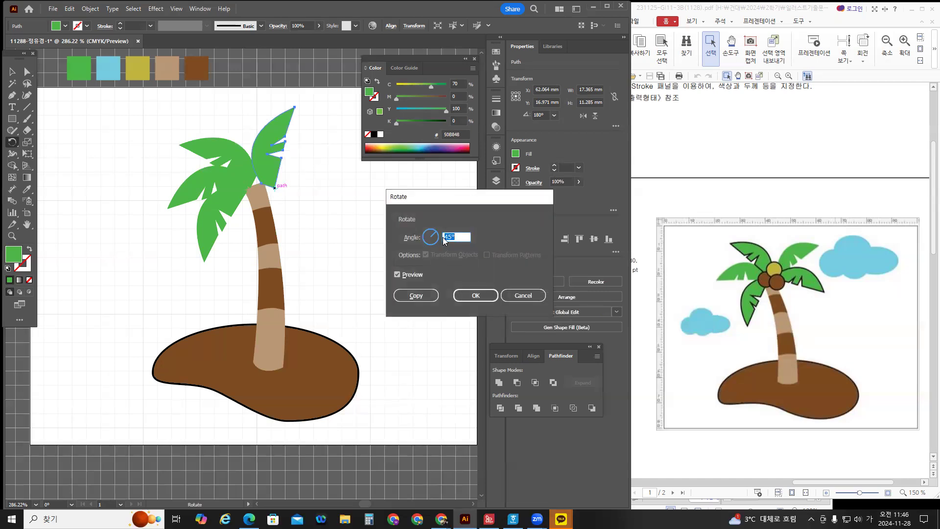
click(444, 237)
text(-)
key(Tab)
click(412, 273)
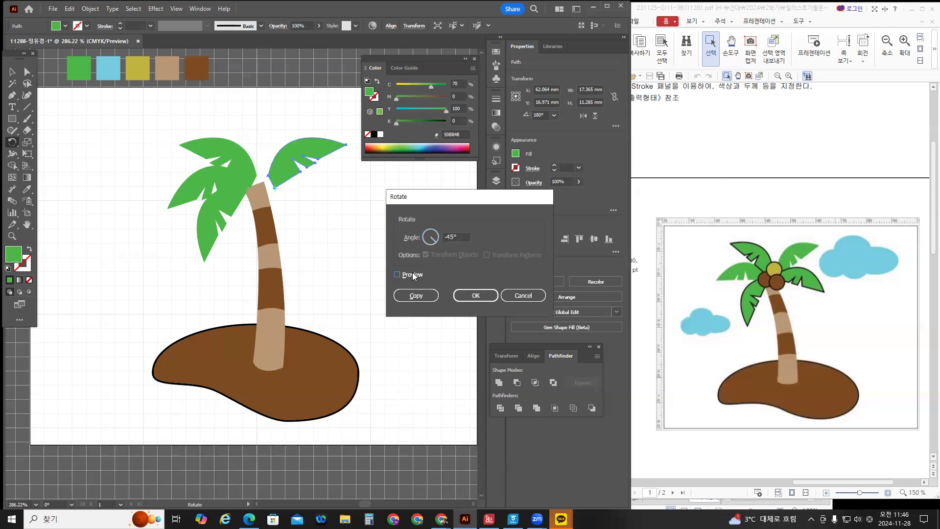
click(412, 273)
click(421, 295)
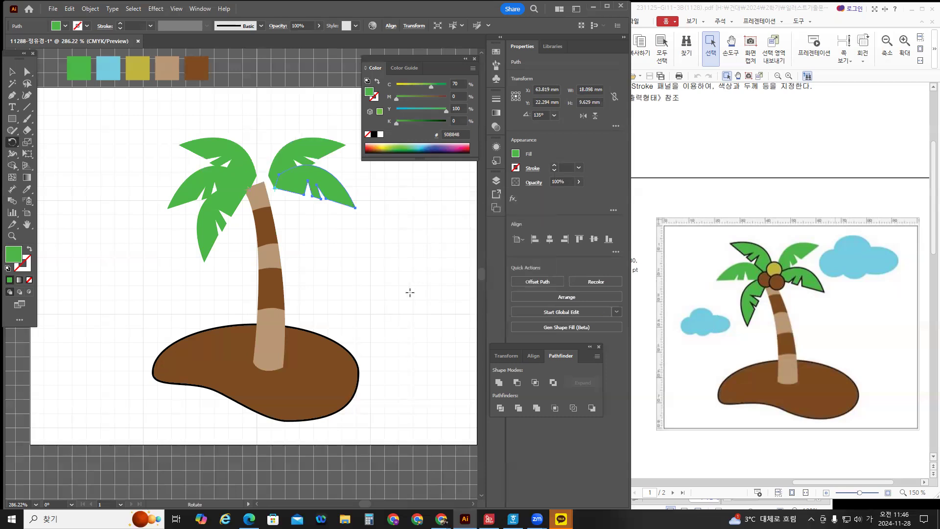
click(11, 71)
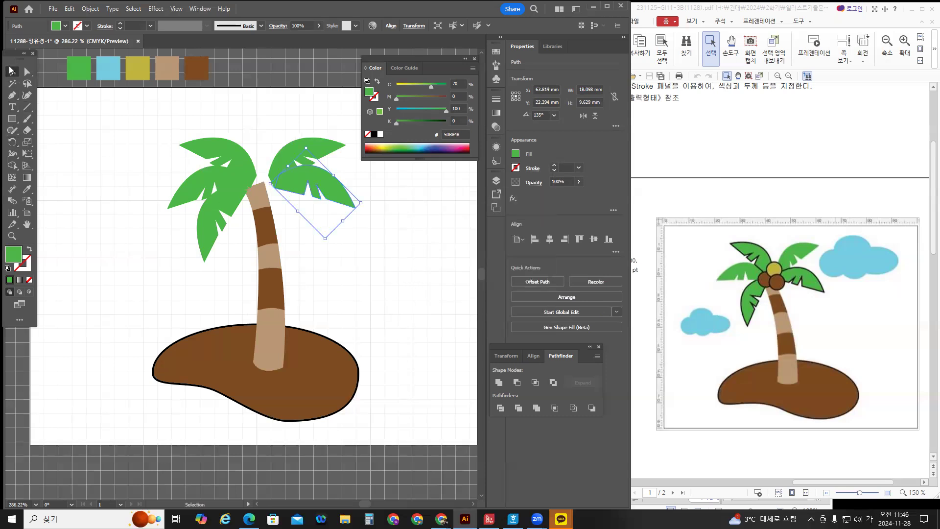
Give the leaves a black outline.
shift+click(208, 154)
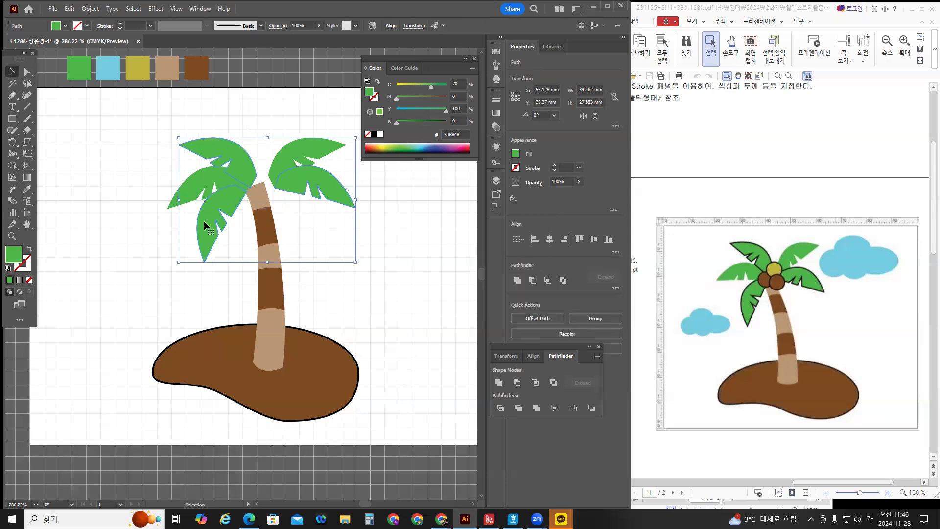
click(29, 269)
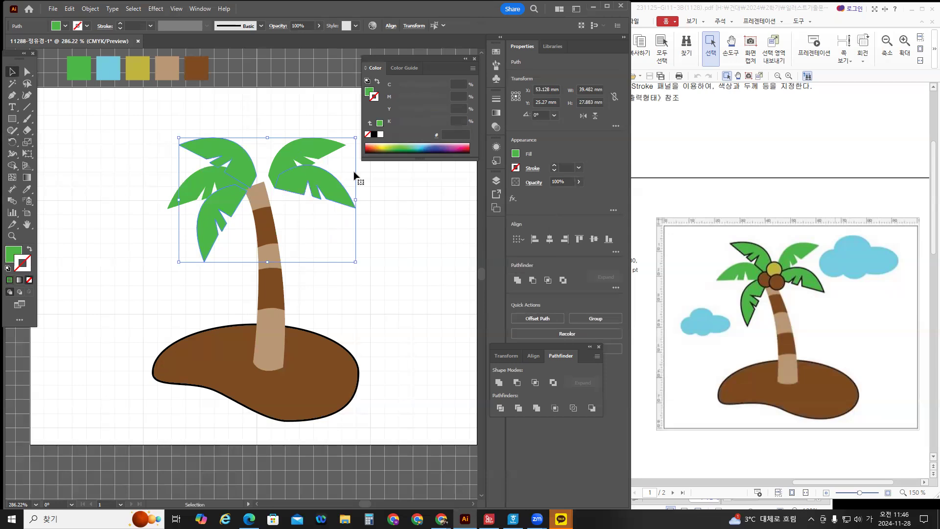
click(374, 134)
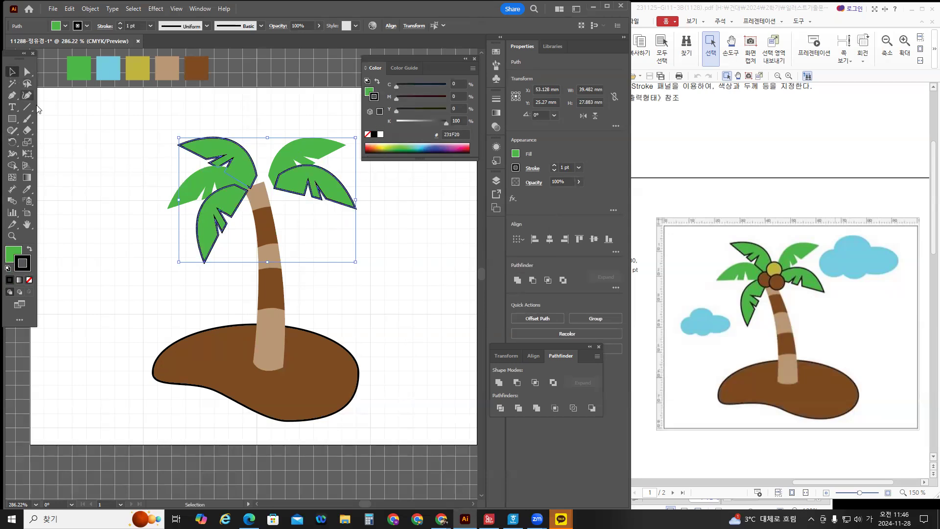
click(47, 131)
Send the left leaf behind the trunk with Arrange > Send to Back.
click(204, 184)
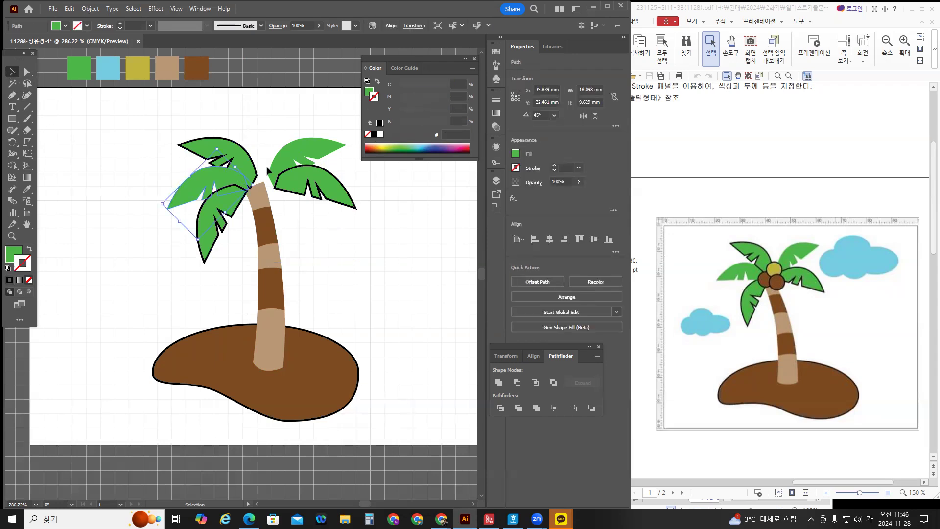
right_click(210, 171)
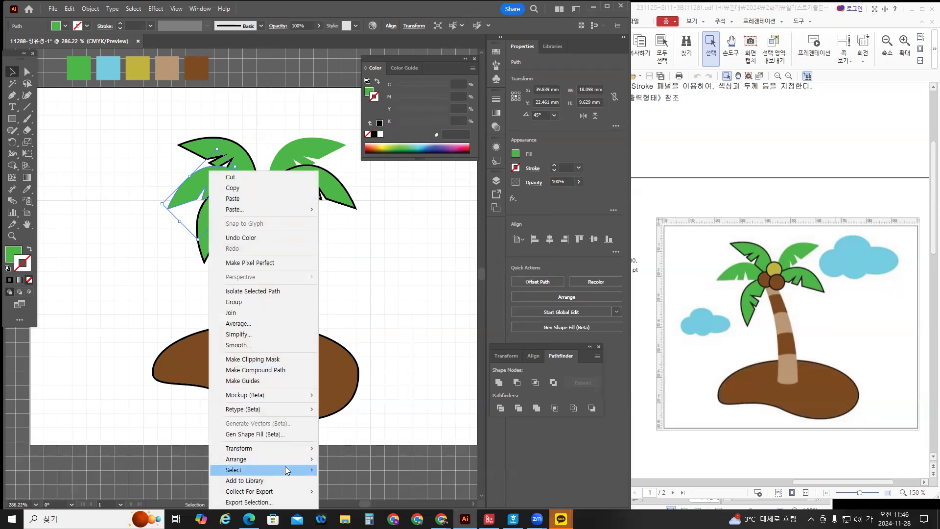
mouse_move(287, 461)
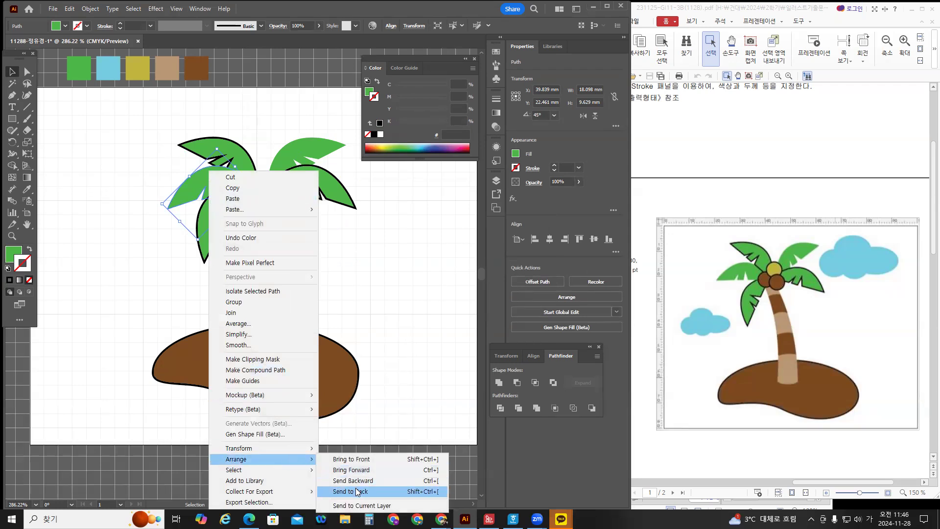
click(356, 491)
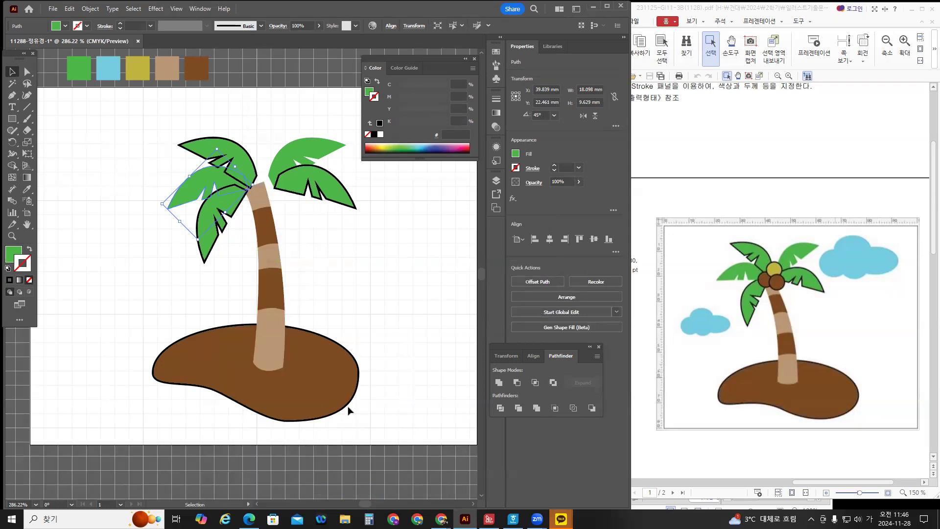
click(344, 281)
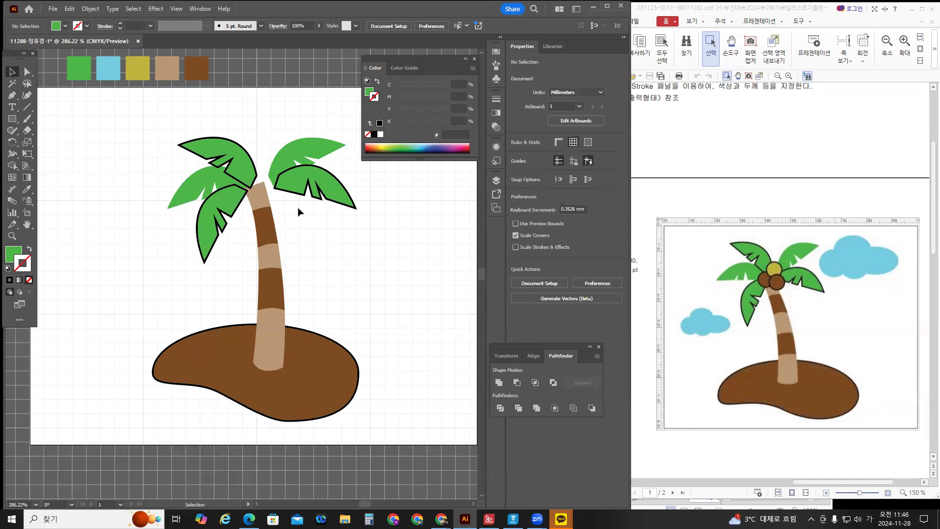
Nudge the right palm leaf slightly left toward the trunk.
click(287, 166)
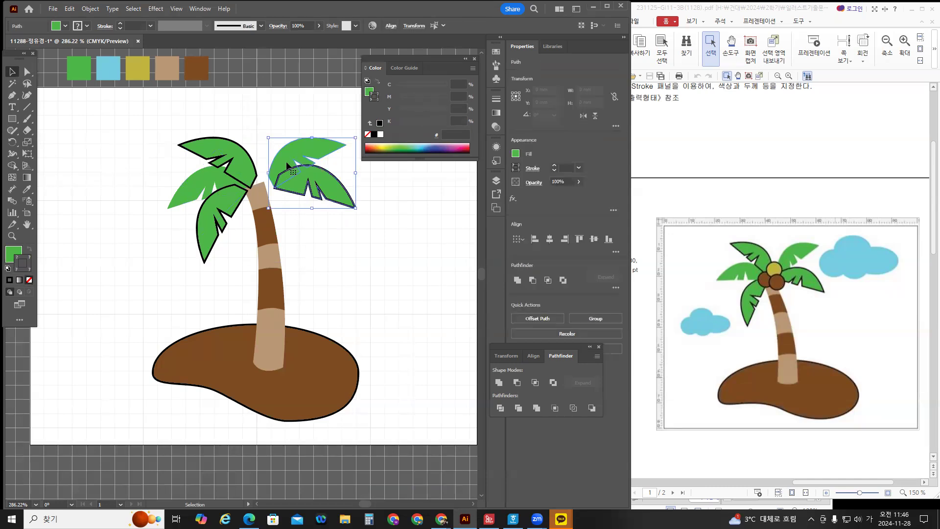
key(Left)
key(Left)
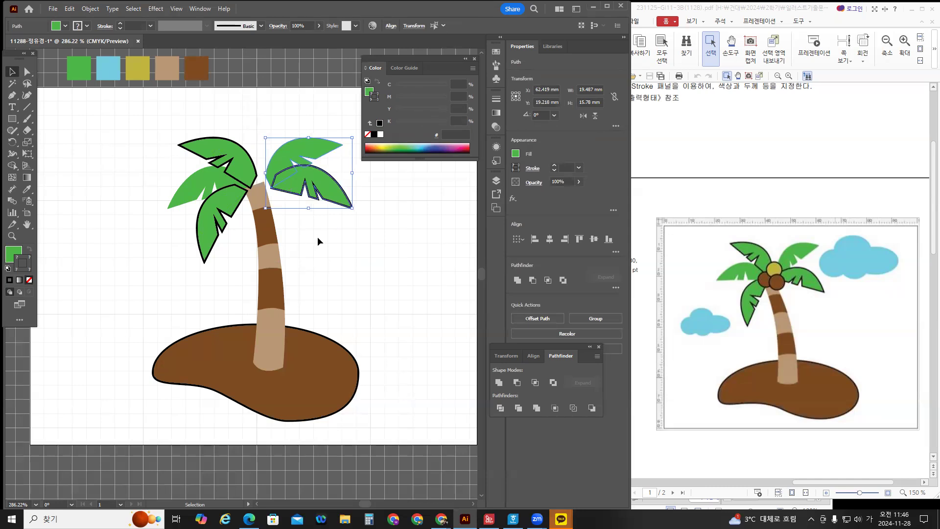
click(318, 236)
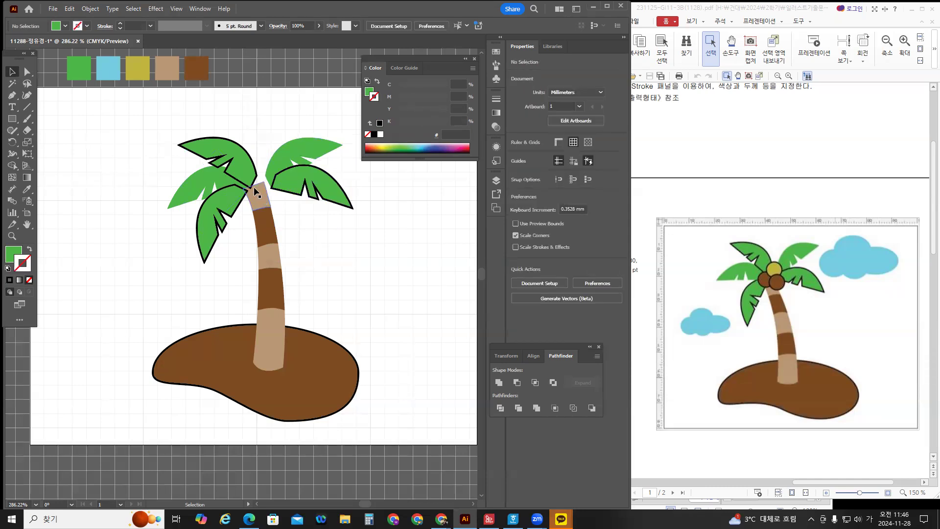
Draw a small brown circle where the leaves meet the trunk.
drag(12, 118, 51, 140)
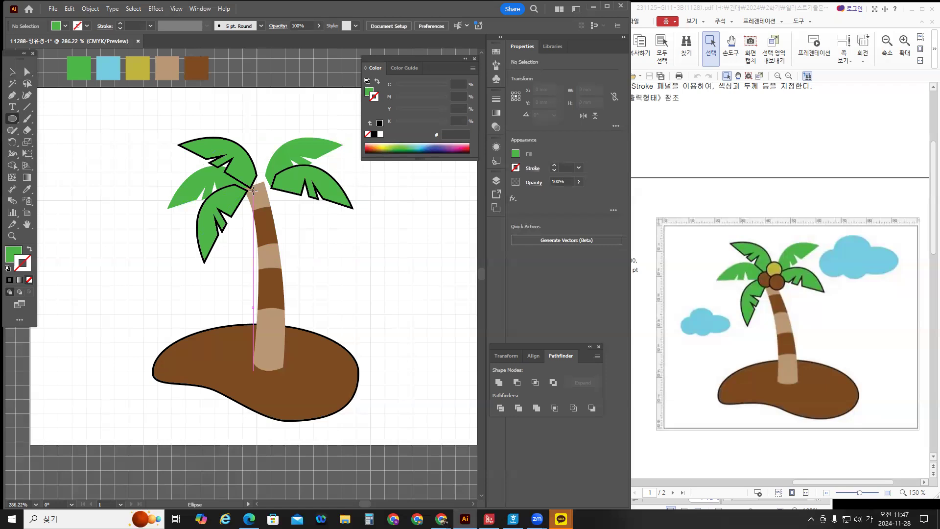
drag(253, 191, 264, 201)
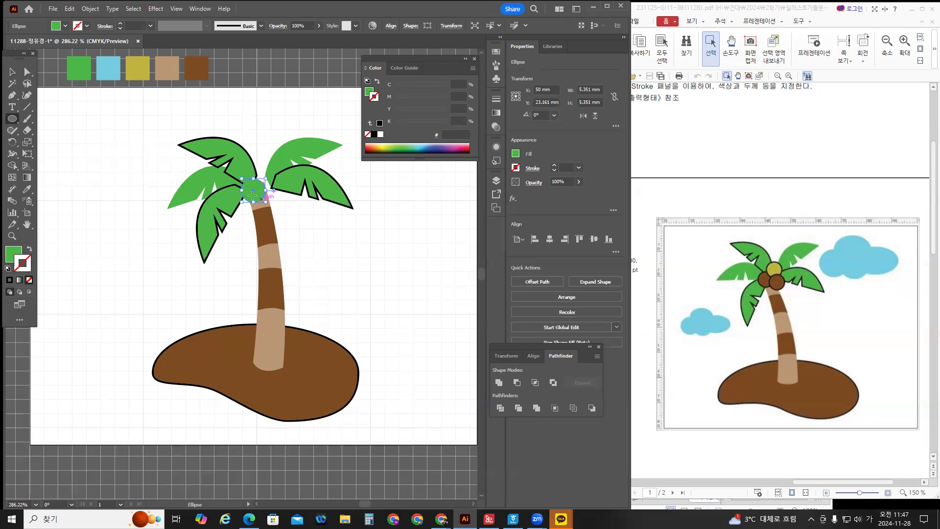
click(13, 254)
click(27, 189)
click(197, 69)
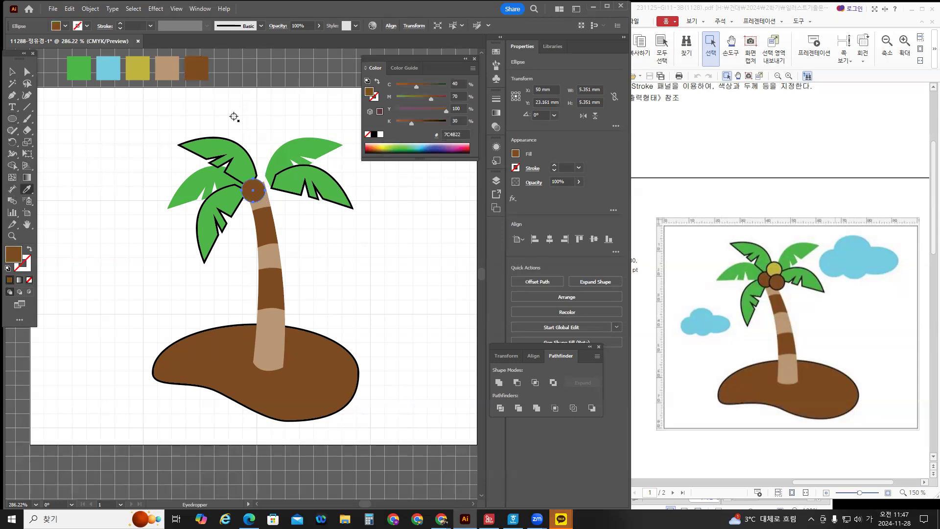
key(v)
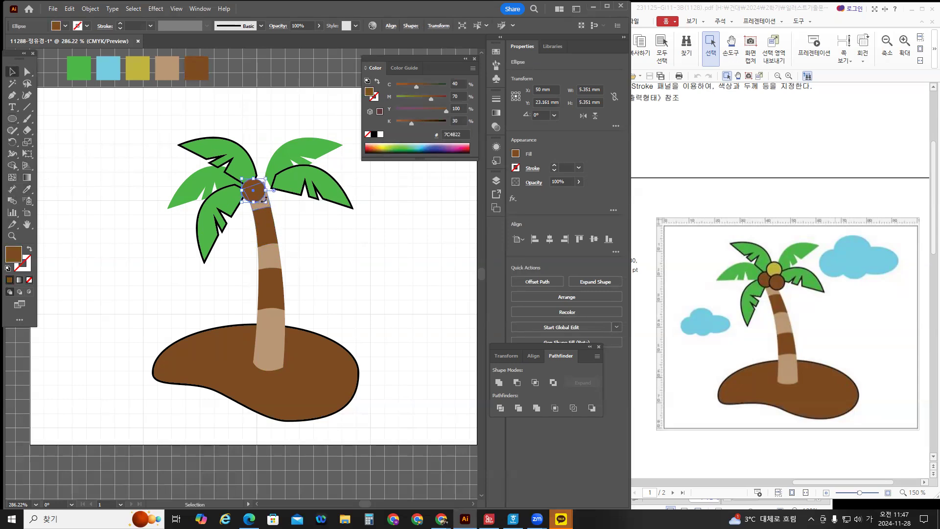
Add two copies of the coconut beside it and colour the top one yellow.
drag(260, 199, 268, 188)
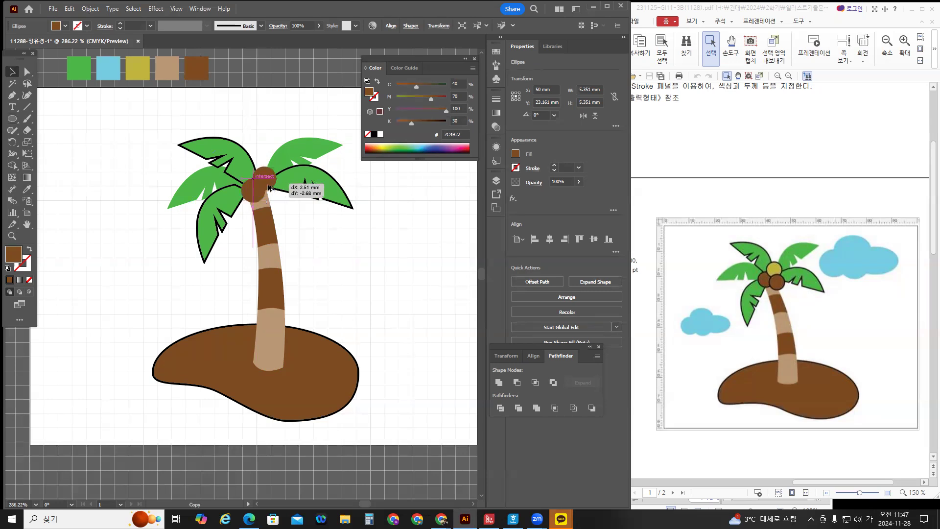
drag(268, 188, 273, 202)
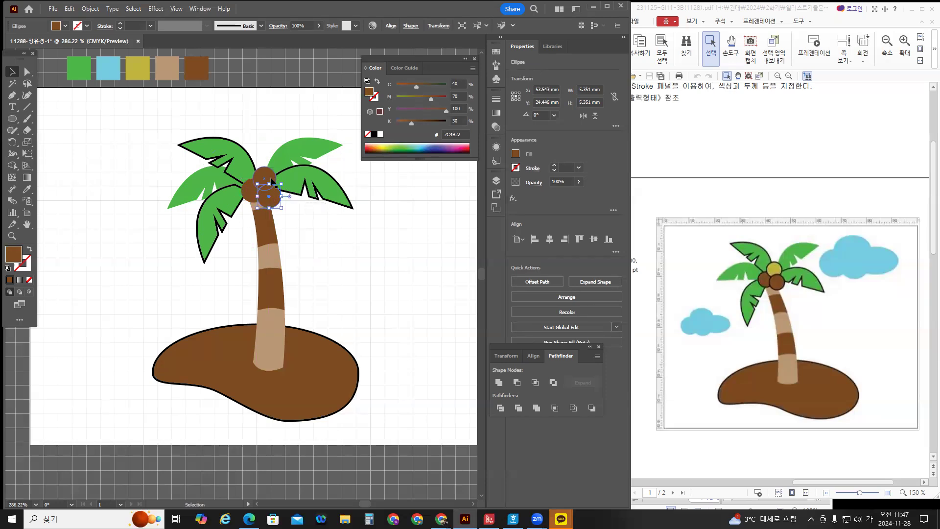
click(272, 178)
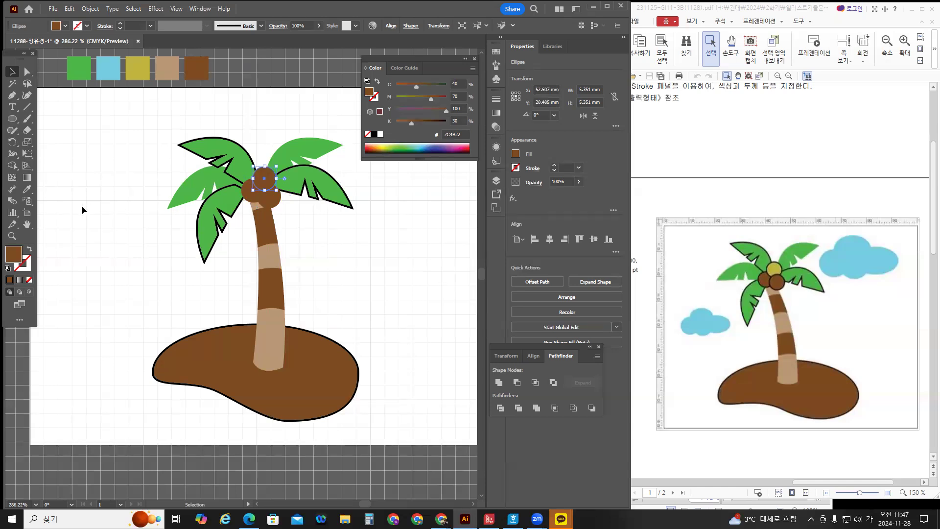
click(27, 189)
click(136, 66)
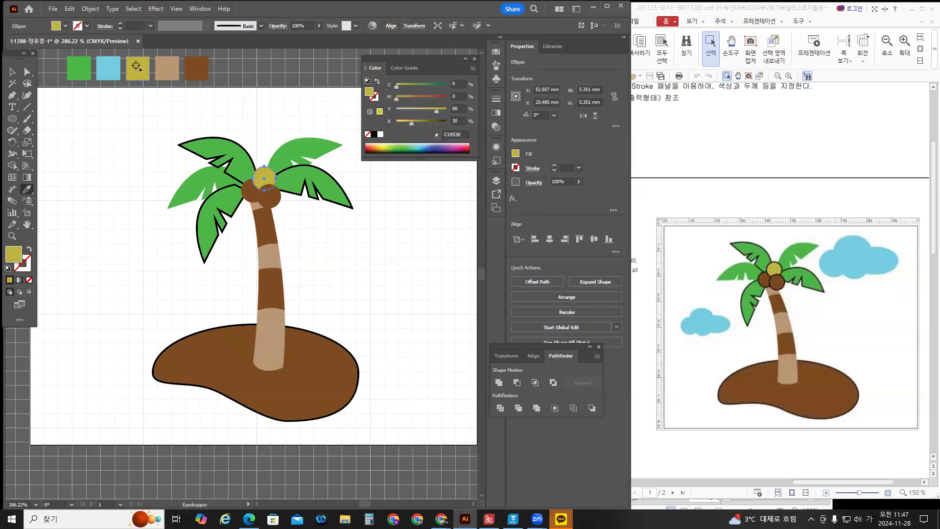
click(12, 72)
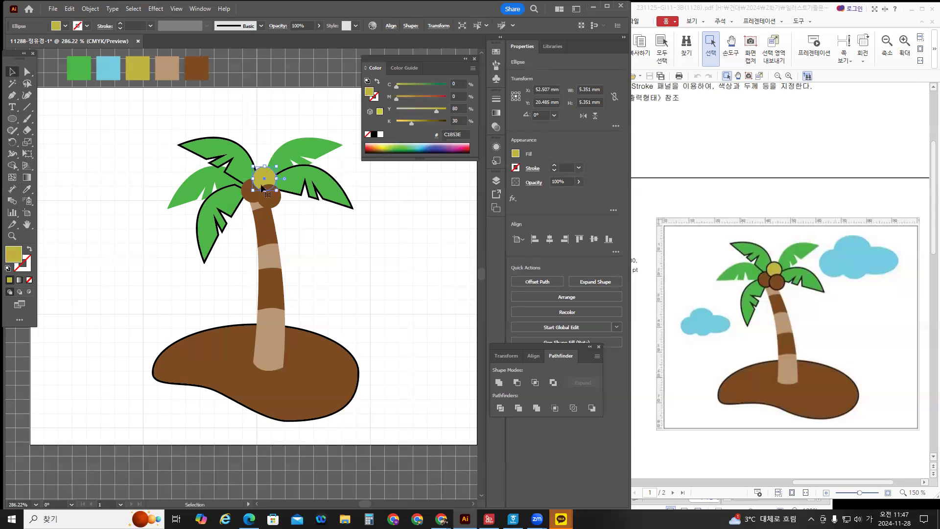
Give all three coconuts a black outline.
key(shift)
shift+click(253, 196)
shift+click(277, 196)
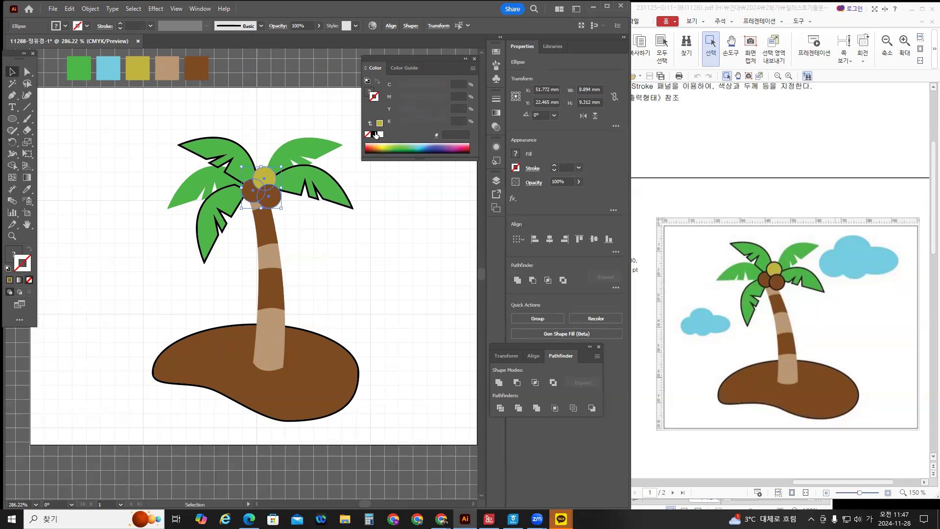
click(374, 134)
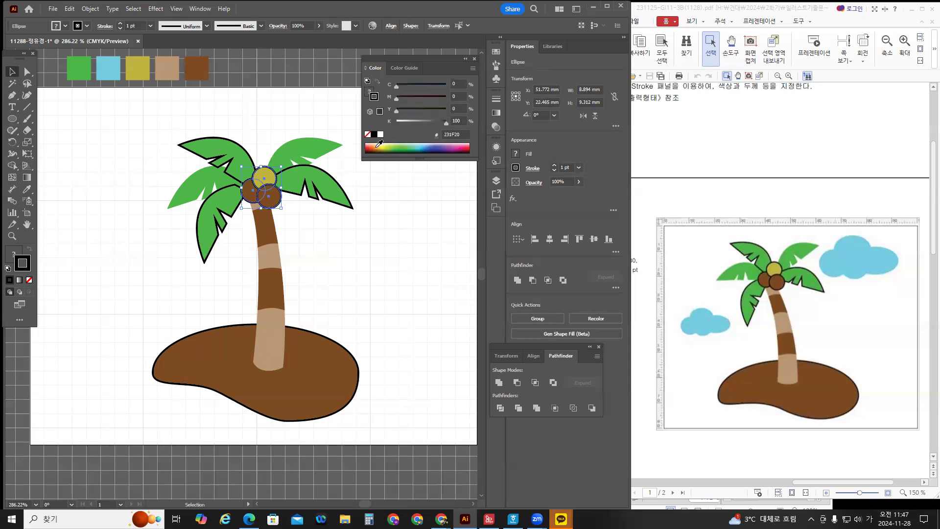
click(395, 308)
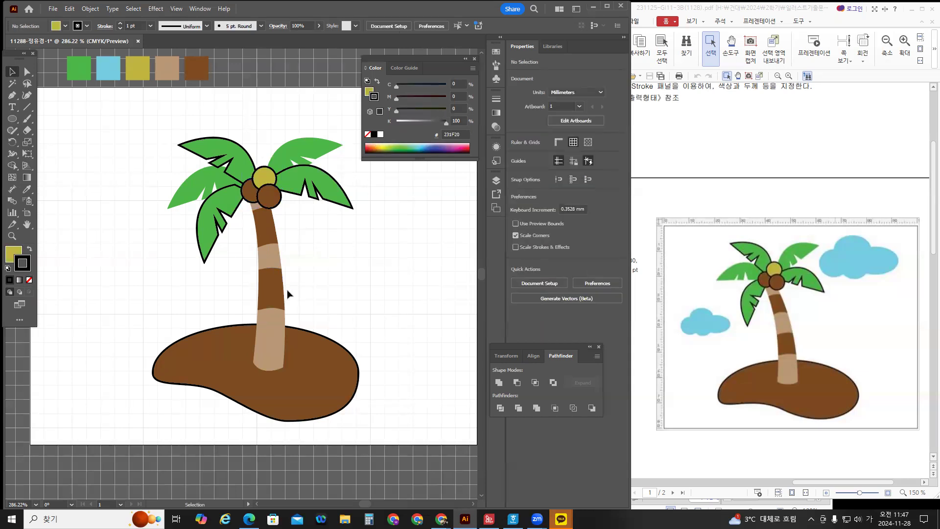
Make the brown island slightly narrower from the left and shorter from the top.
scroll(338, 287, down, 1)
scroll(337, 286, up, 1)
click(328, 374)
mouse_move(149, 373)
mouse_down()
mouse_move(164, 373)
mouse_move(155, 373)
mouse_up()
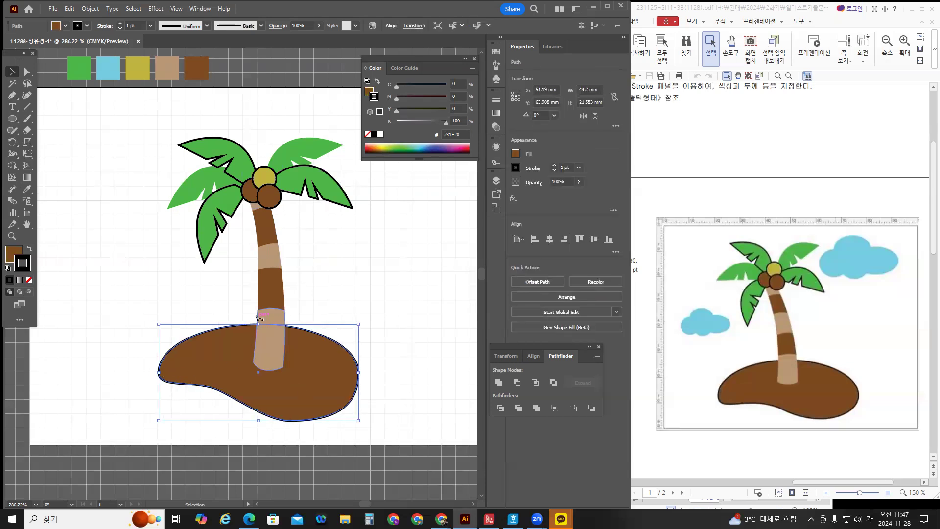
drag(253, 324, 255, 330)
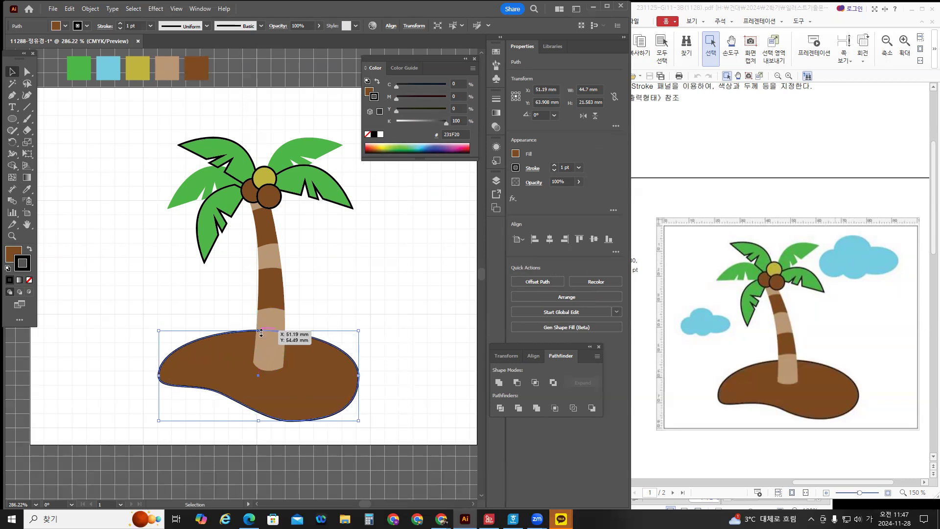
Select the whole palm tree and island and shift them left on the artboard.
click(396, 361)
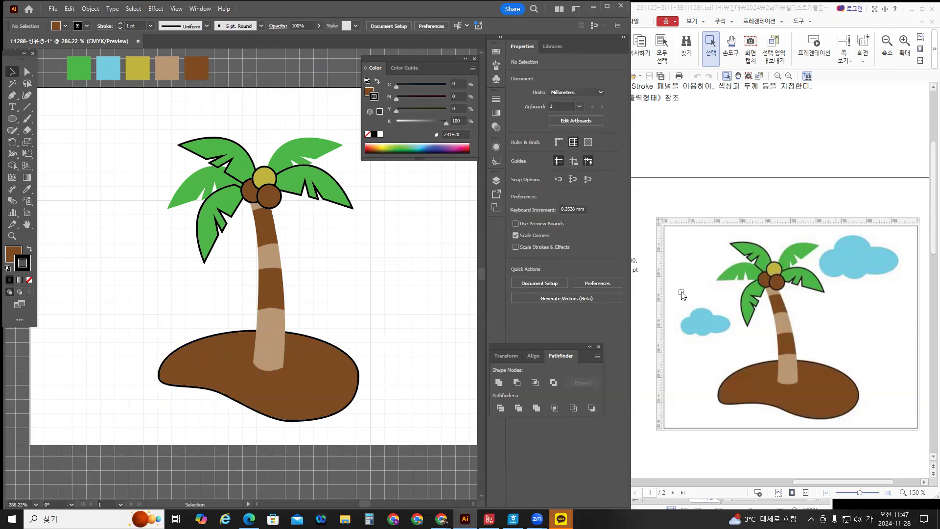
mouse_move(361, 296)
mouse_down()
mouse_move(385, 288)
mouse_move(308, 294)
mouse_move(345, 286)
mouse_up()
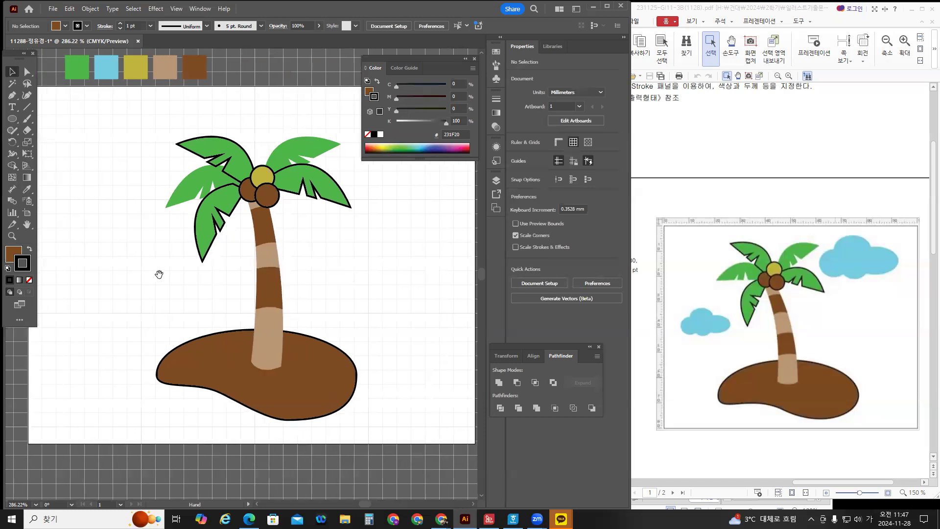
drag(414, 316, 438, 313)
drag(409, 416, 215, 161)
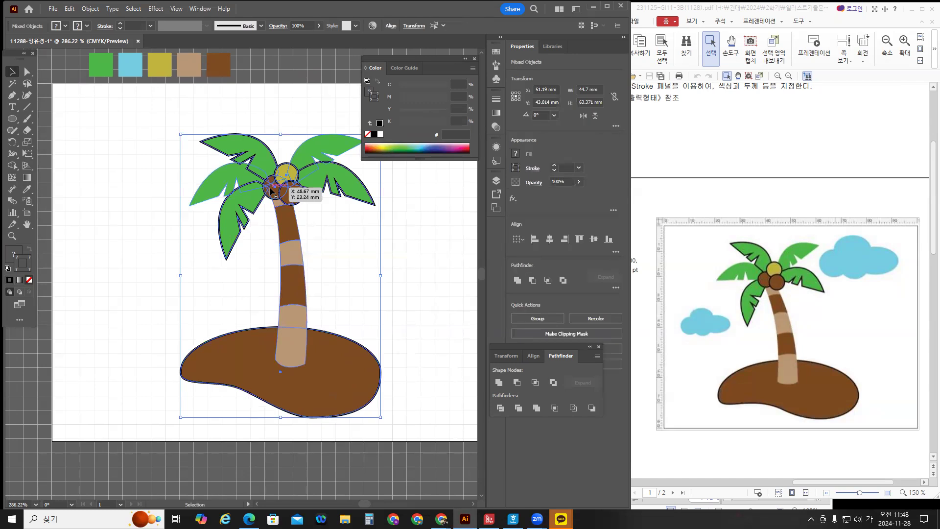
drag(270, 186, 244, 190)
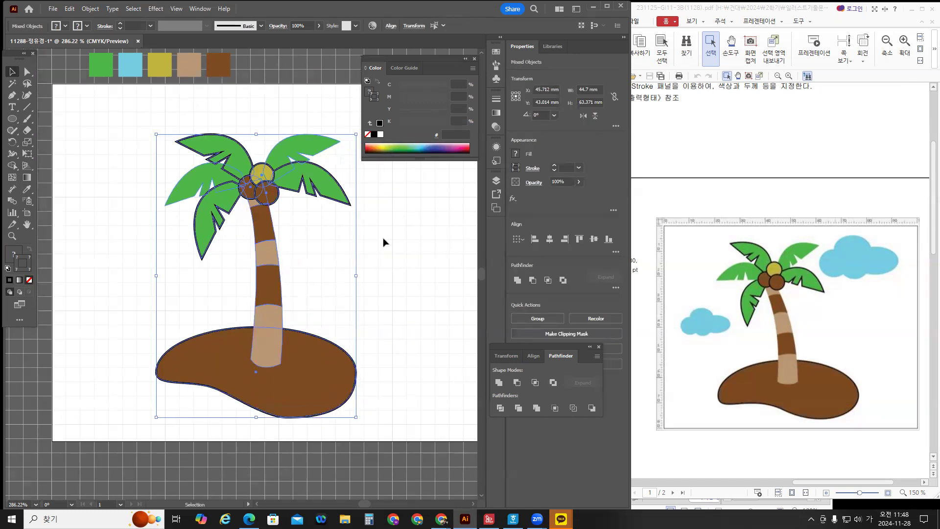
click(447, 273)
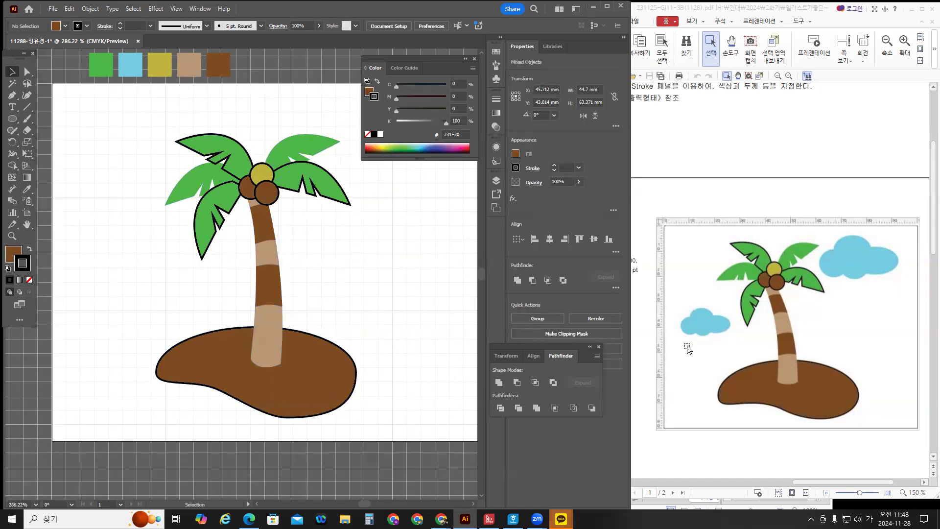
click(15, 122)
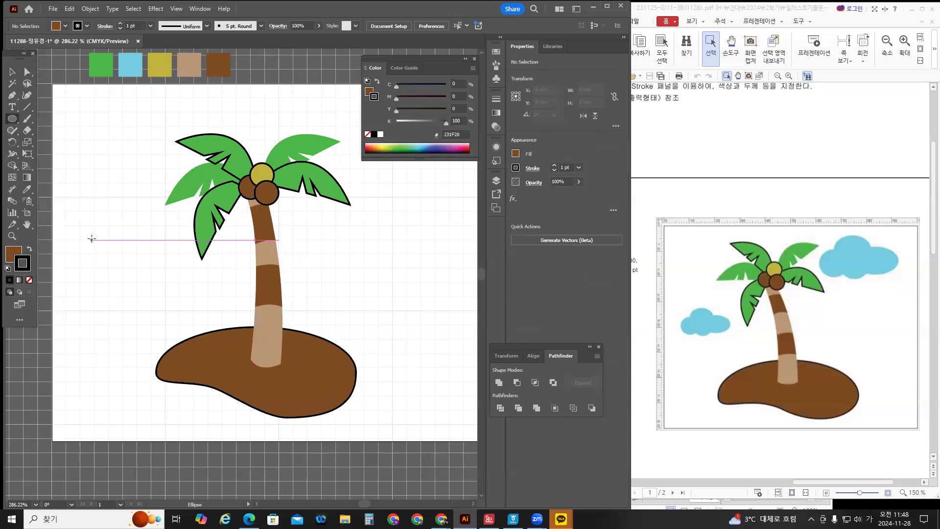
Draw light blue ellipses left of the palm tree to build the small cloud.
drag(93, 228, 135, 256)
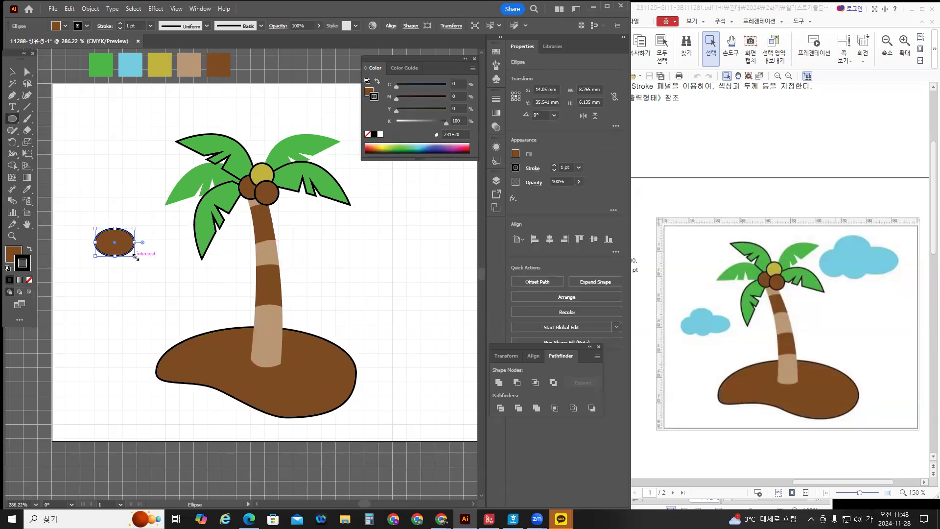
key(i)
click(132, 69)
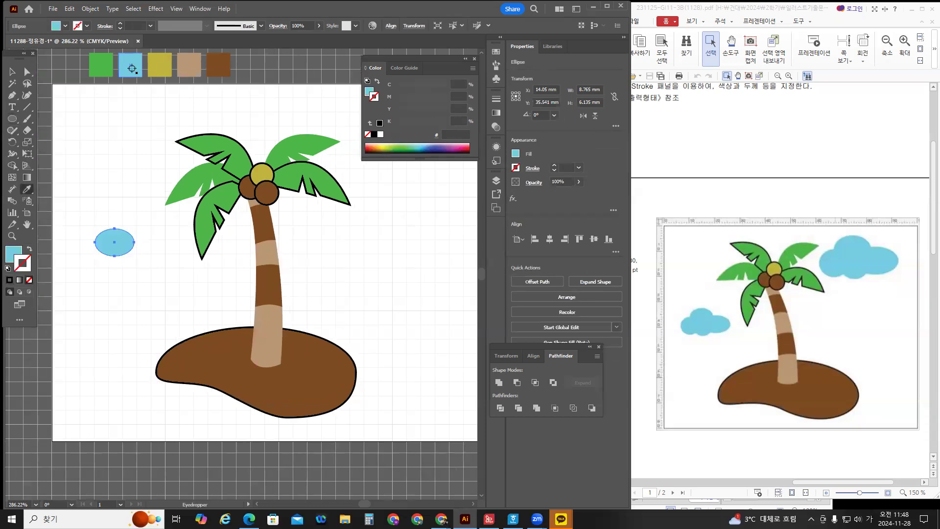
click(13, 72)
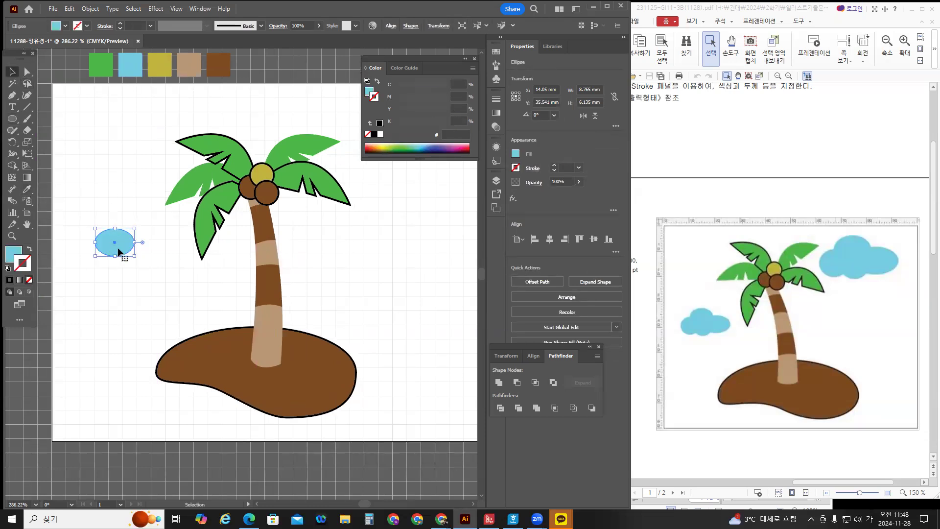
drag(117, 252, 162, 254)
Reposition and shrink the cloud's ellipses, then unite all four into one shape.
click(157, 283)
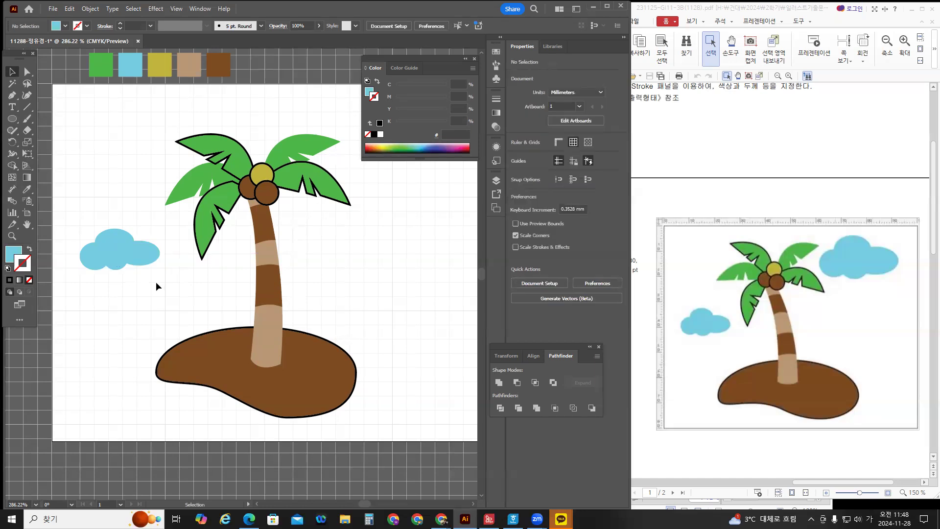
drag(142, 261, 81, 221)
click(103, 286)
click(99, 267)
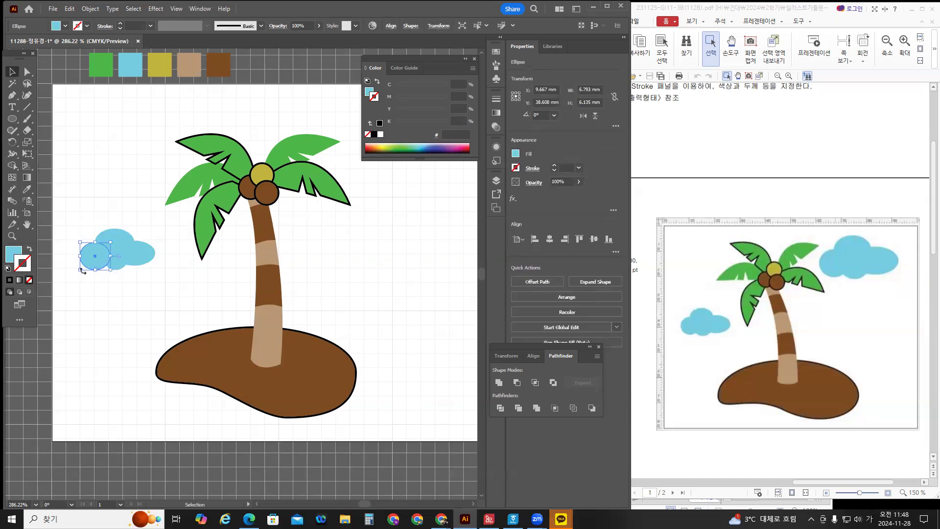
drag(79, 270, 83, 268)
click(144, 285)
drag(149, 282, 99, 236)
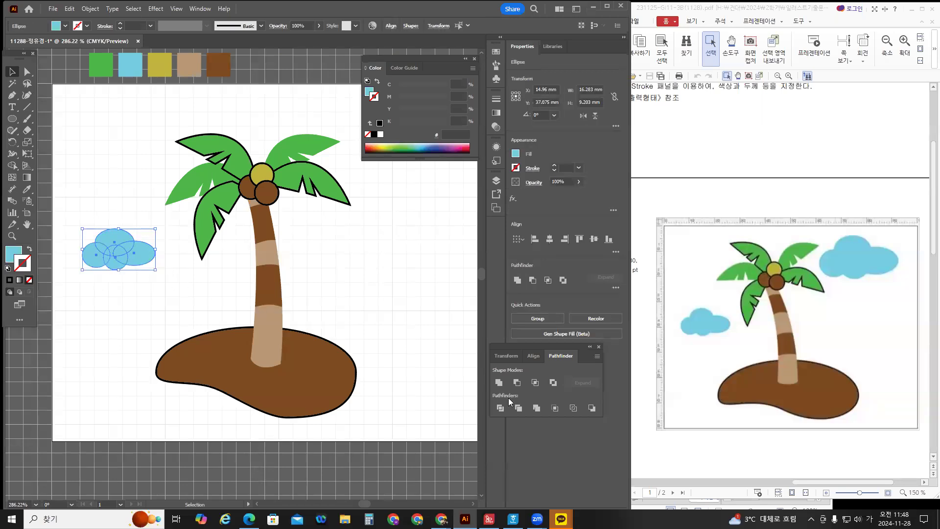
click(499, 382)
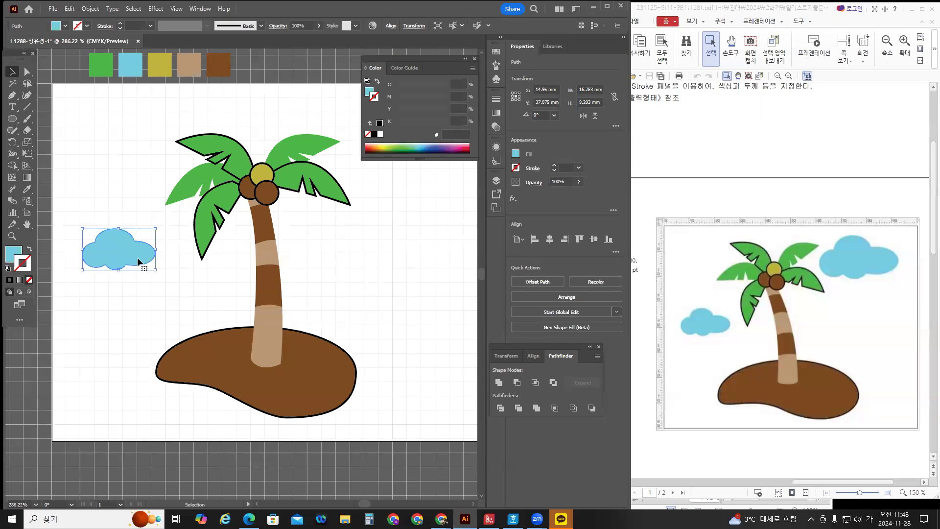
Add an enlarged copy of the cloud at the upper right beside the palm.
drag(138, 262, 388, 317)
drag(327, 318, 426, 281)
drag(396, 252, 391, 233)
click(373, 301)
drag(373, 302, 404, 307)
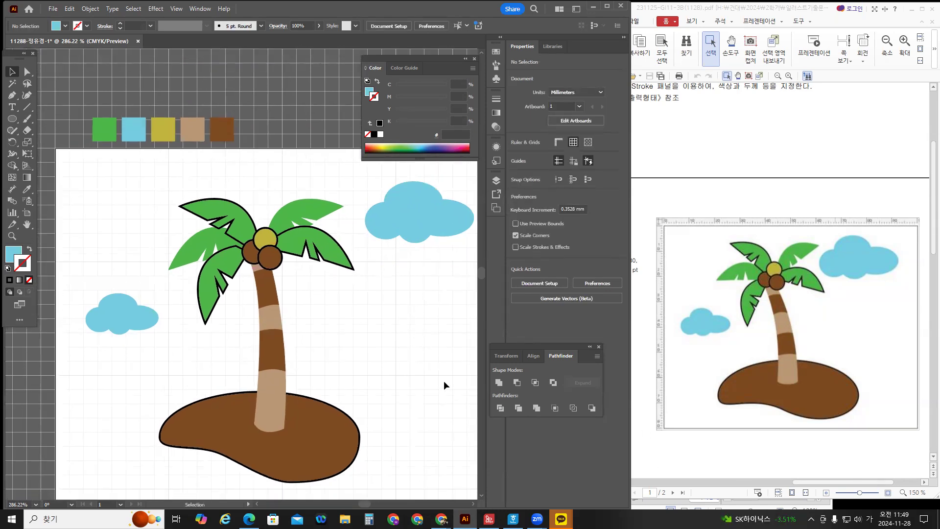
drag(429, 349, 400, 341)
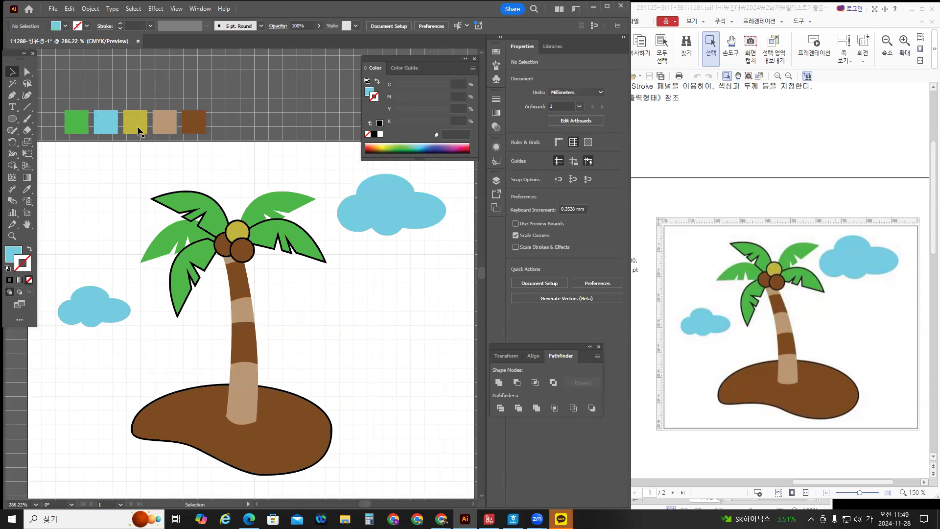
Start saving the artwork to the computer and browse to Documents\GTQ.
click(53, 9)
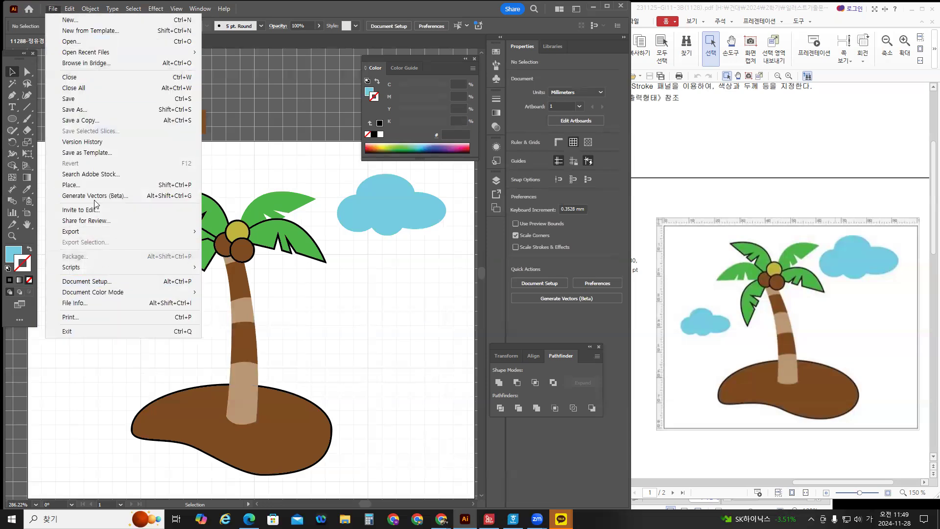
click(85, 101)
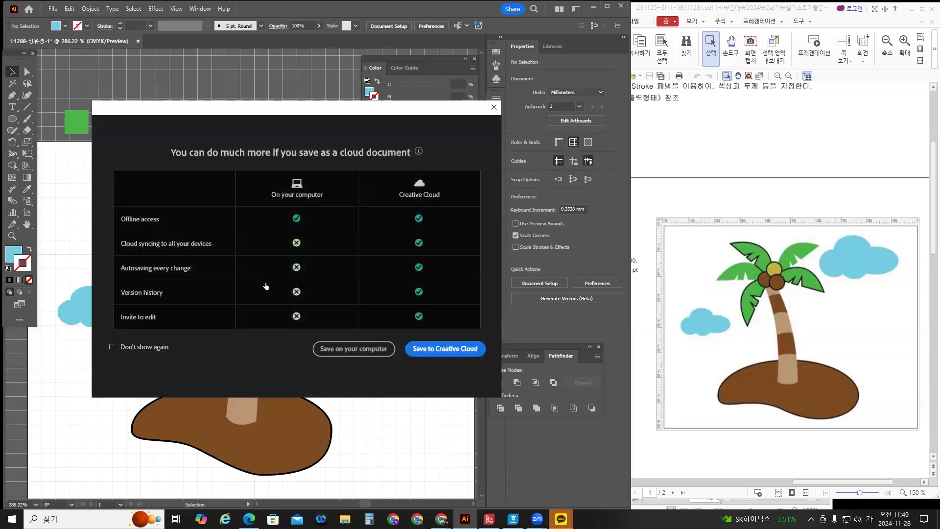
click(369, 353)
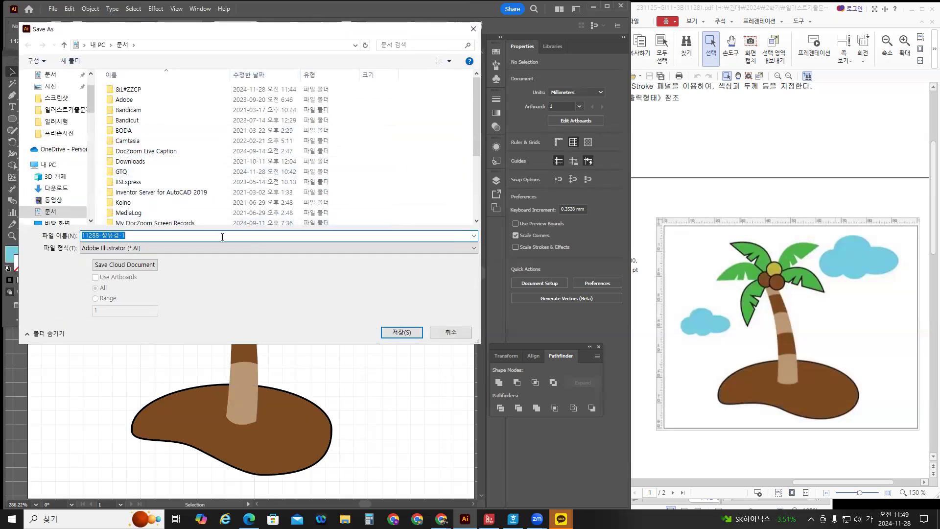
scroll(56, 117, up, 2)
click(47, 121)
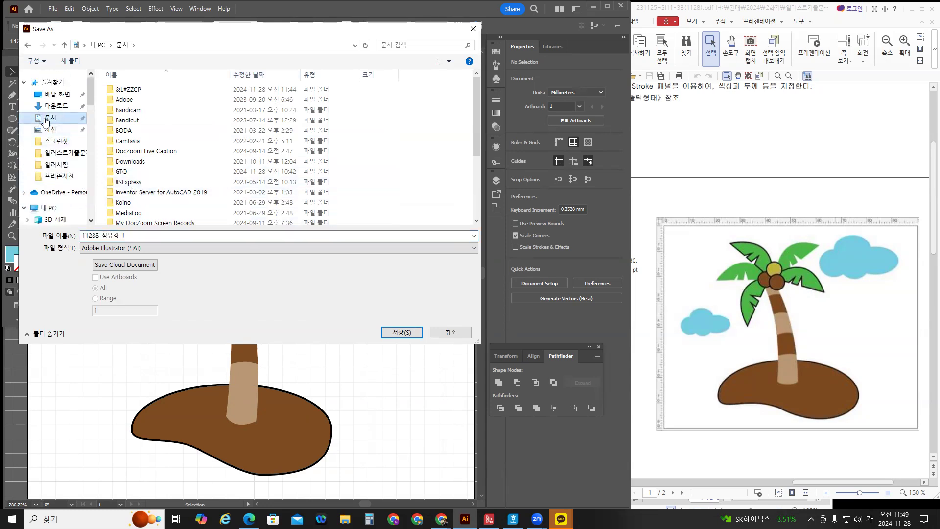
double_click(124, 172)
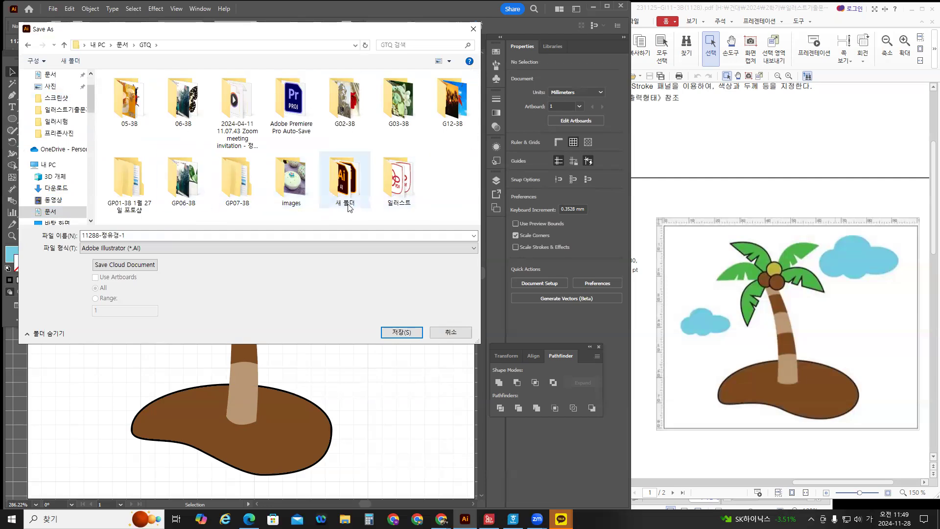
Create a new 1128수업 folder there and save the .ai file into it with default Illustrator options.
right_click(438, 165)
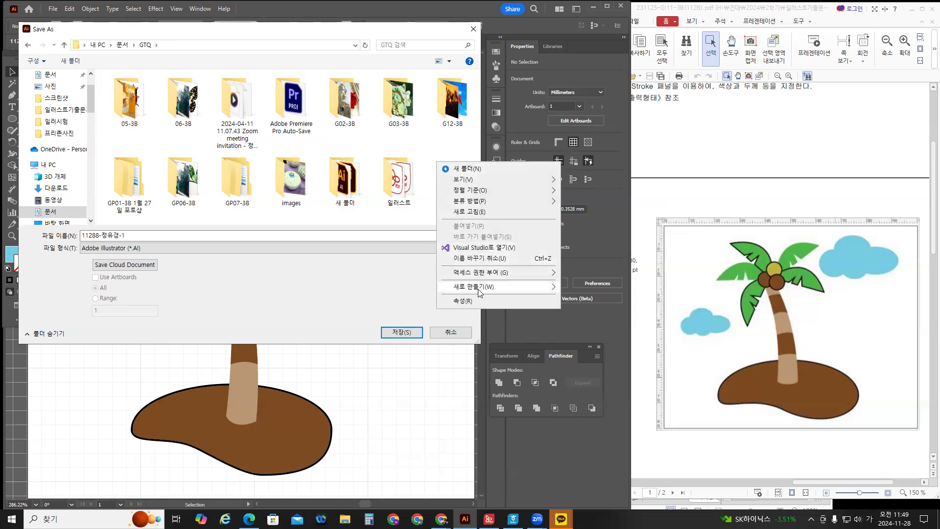
mouse_move(479, 292)
click(583, 289)
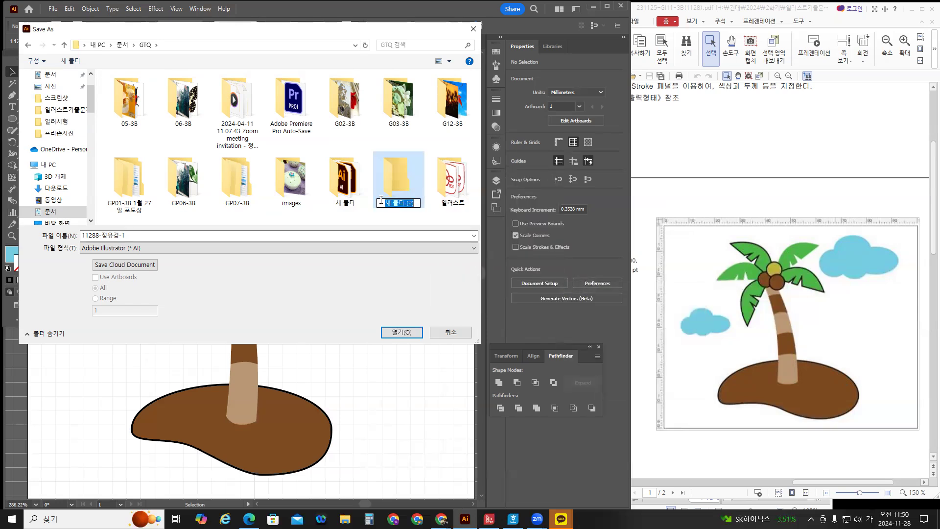
text(1128TND)
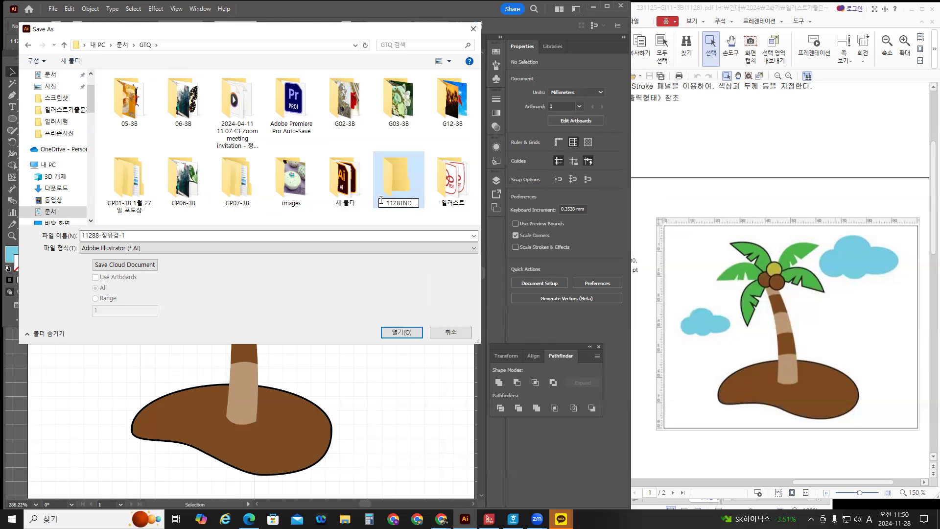
text(수어)
key(Return)
key(Return)
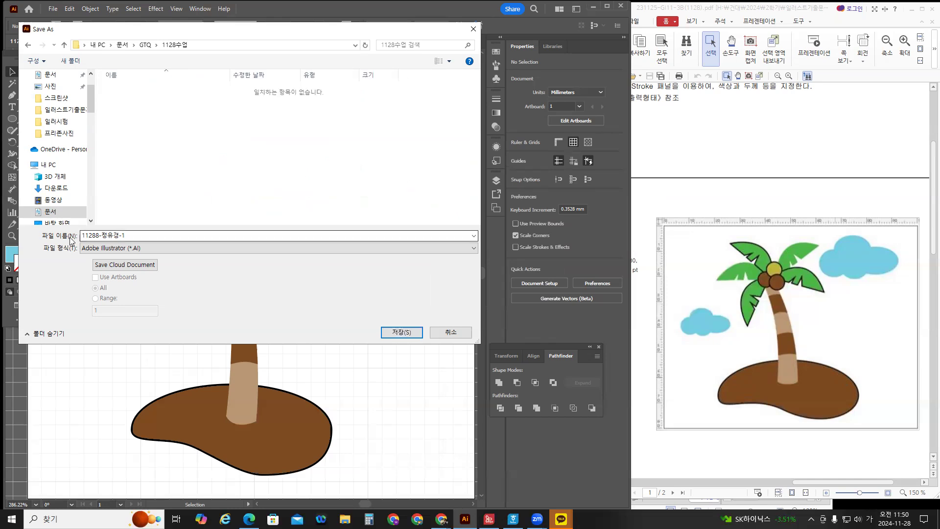
click(405, 333)
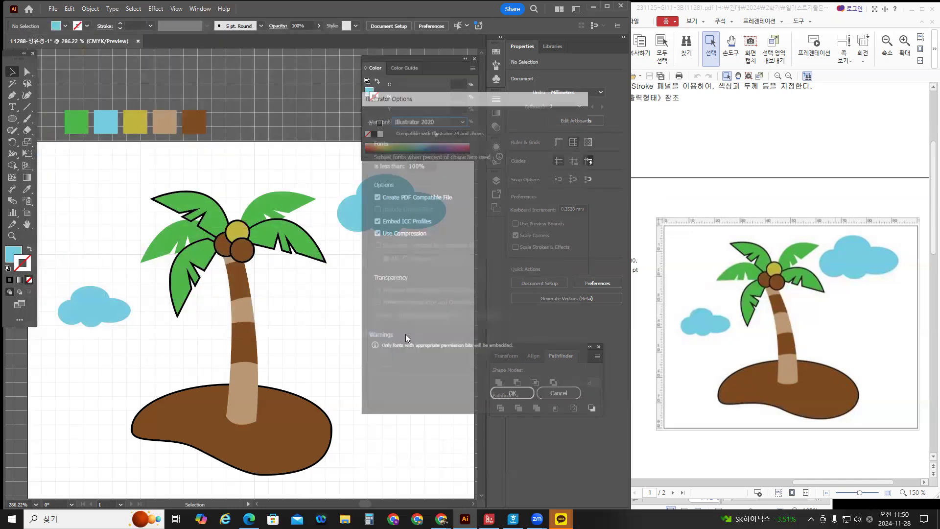
click(513, 395)
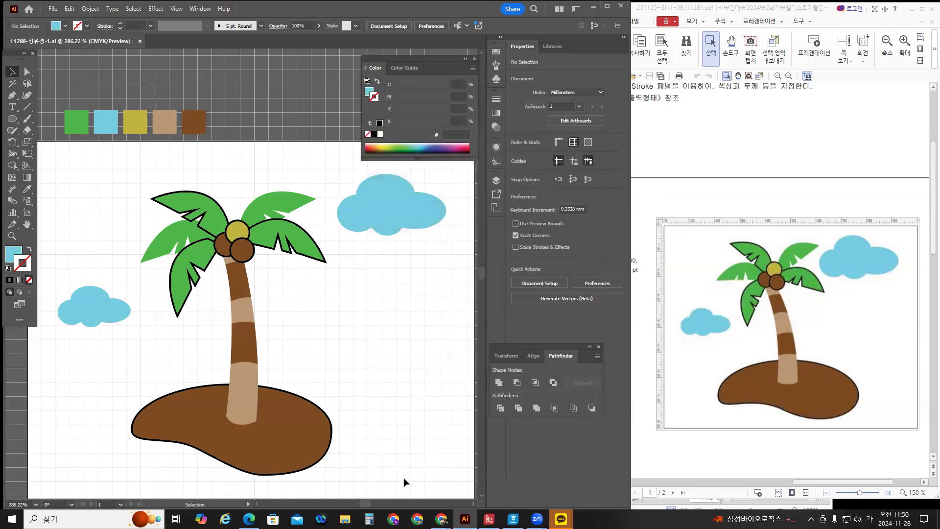
click(345, 519)
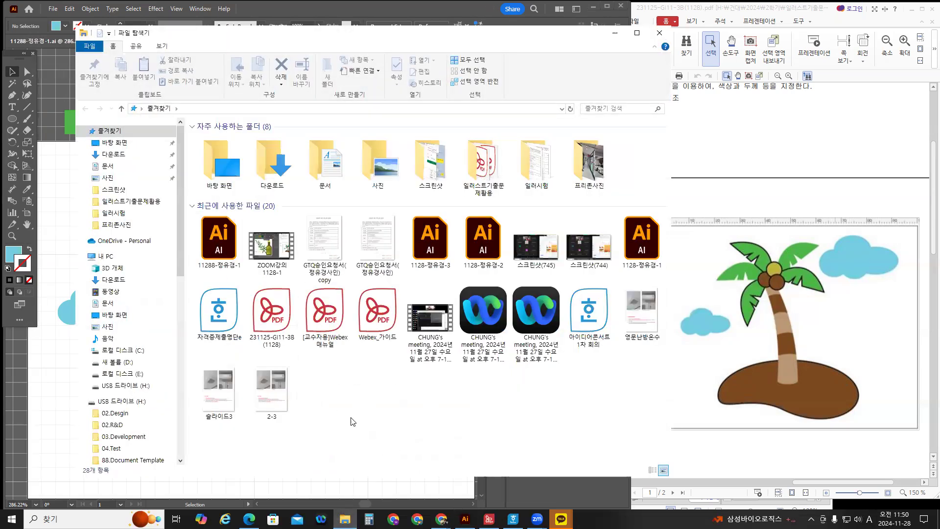
double_click(325, 164)
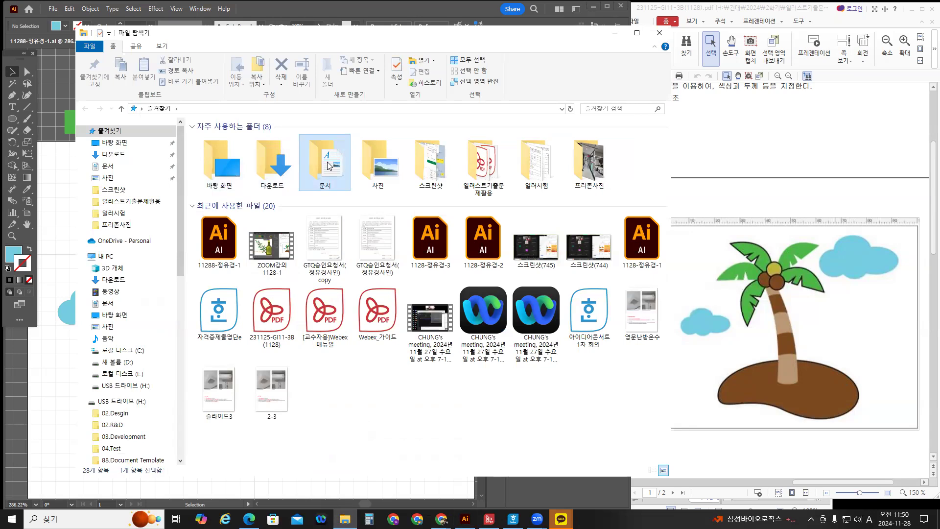
double_click(246, 210)
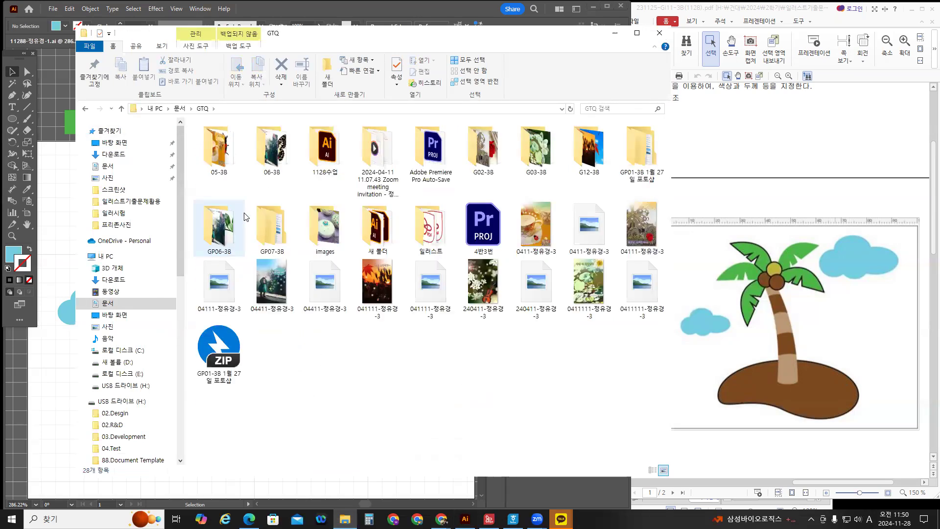
double_click(325, 147)
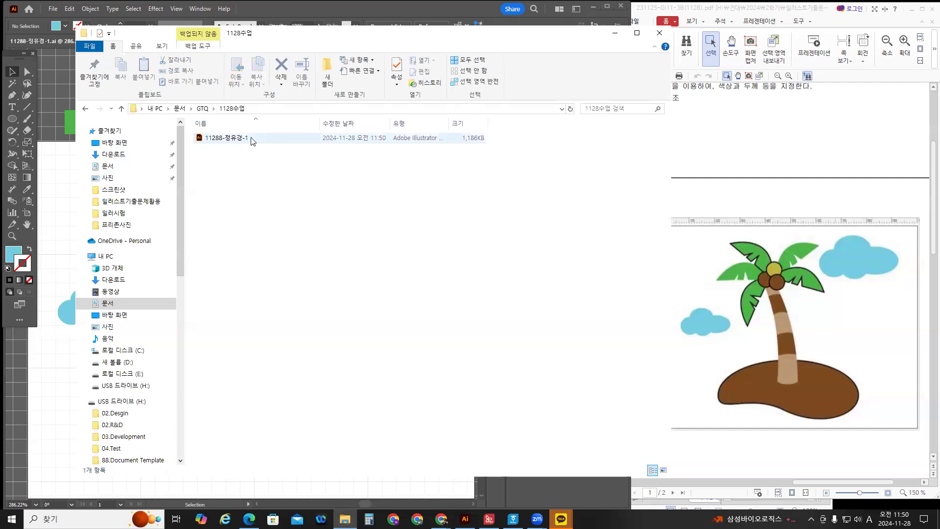
click(615, 33)
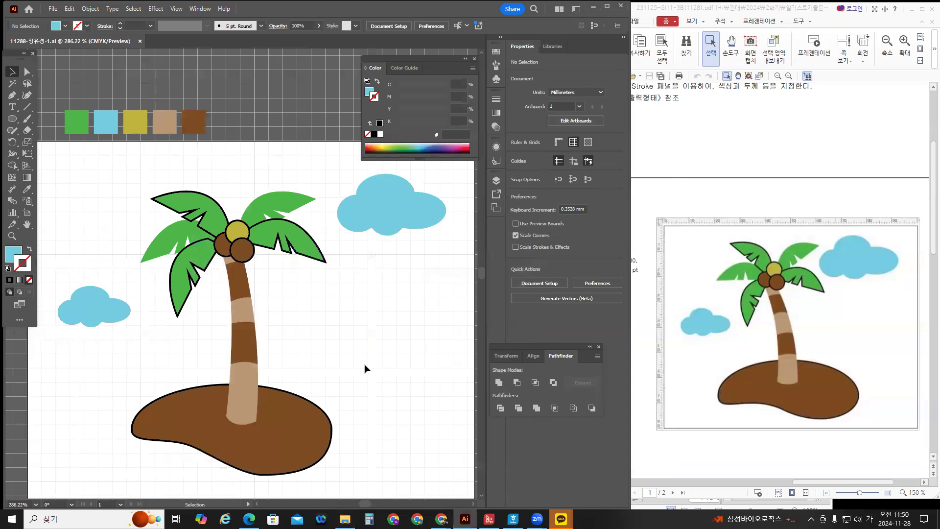
scroll(365, 369, down, 1)
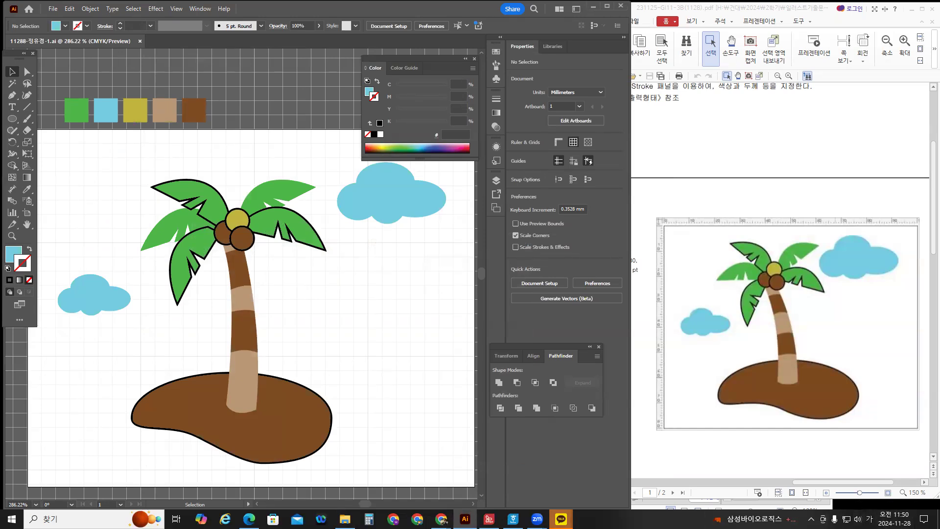
mouse_move(561, 518)
click(581, 499)
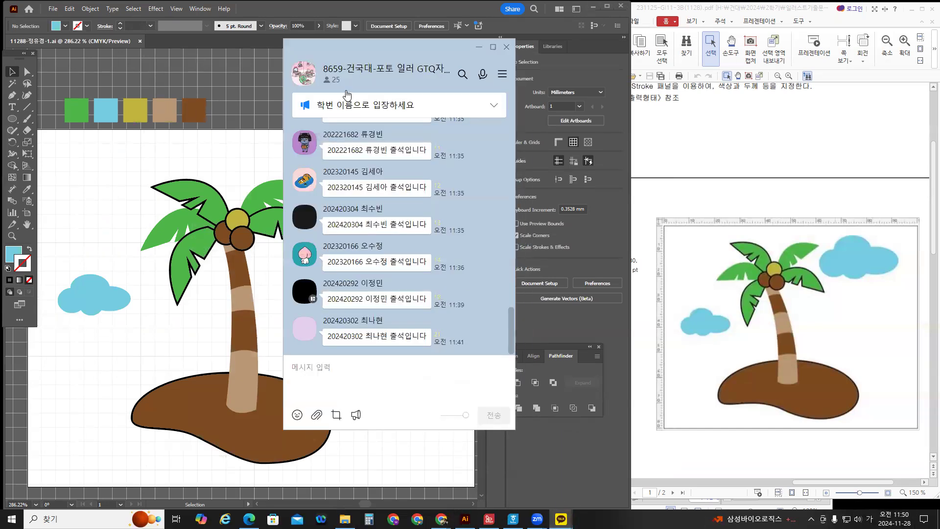
drag(367, 57, 575, 76)
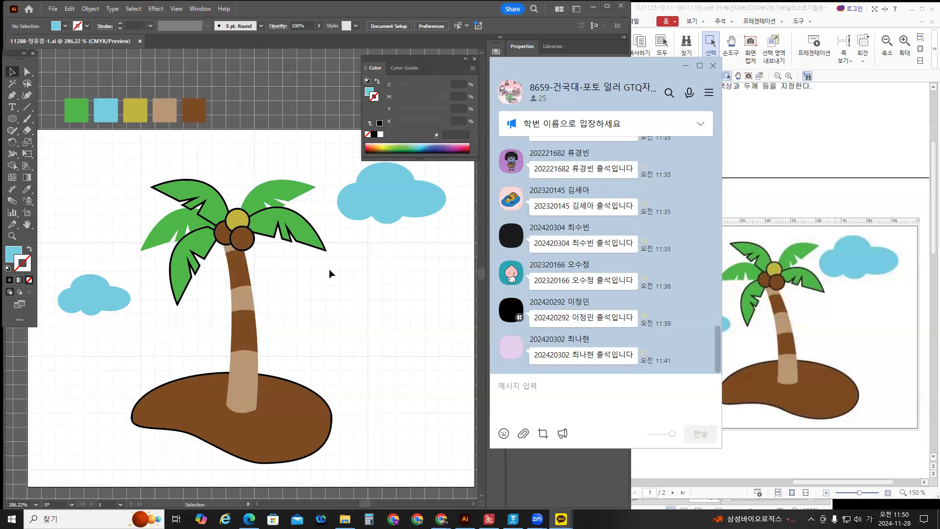
click(288, 189)
click(288, 190)
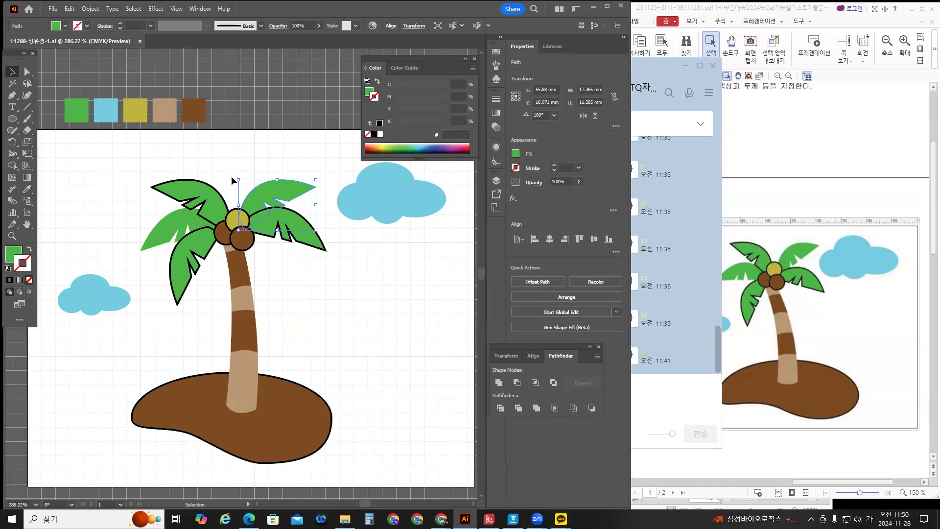
drag(320, 175, 317, 170)
click(317, 169)
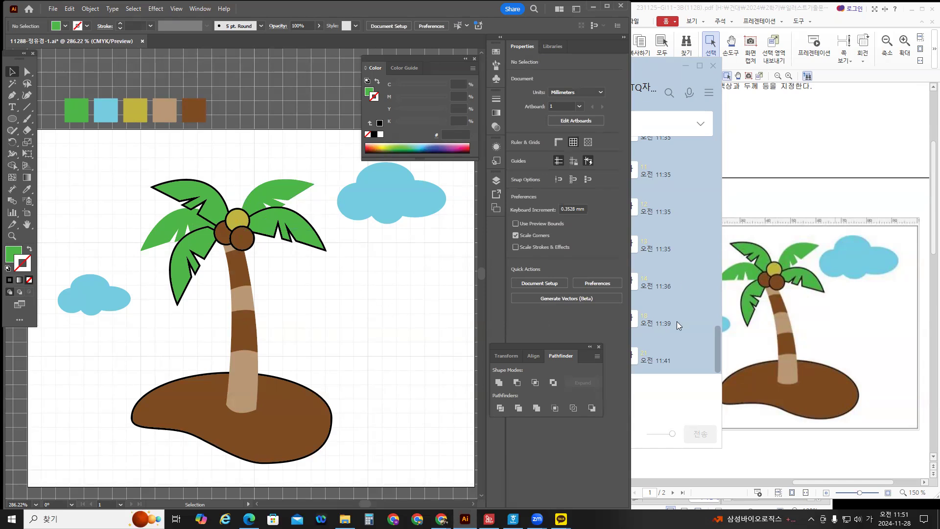
click(707, 150)
scroll(574, 340, up, 5)
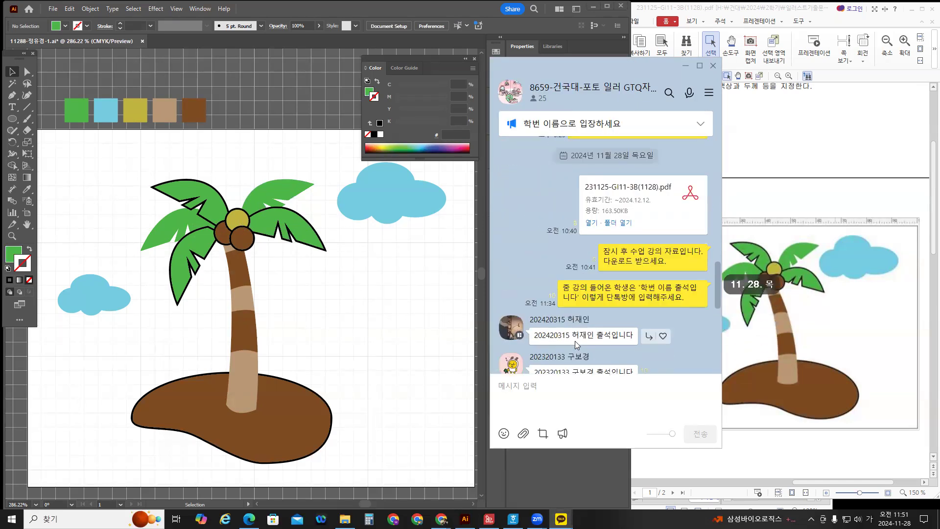
scroll(575, 343, down, 5)
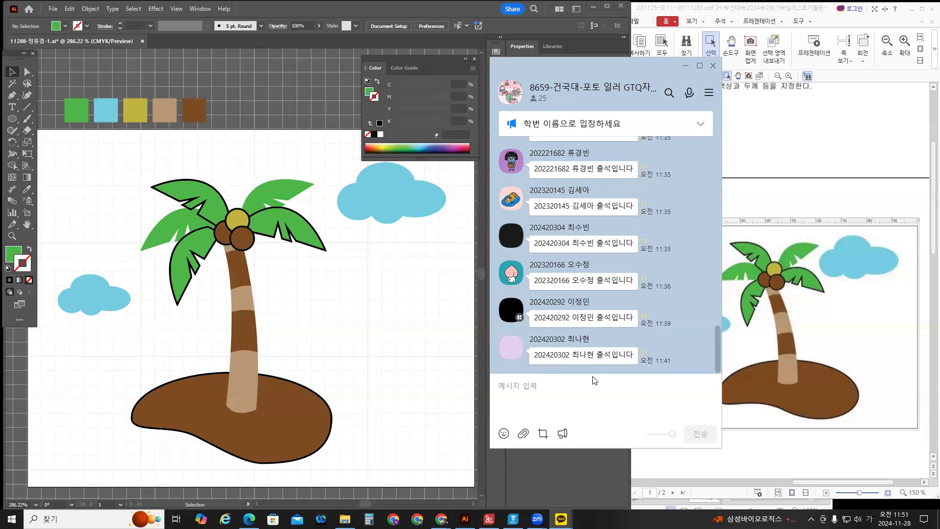
scroll(588, 310, up, 5)
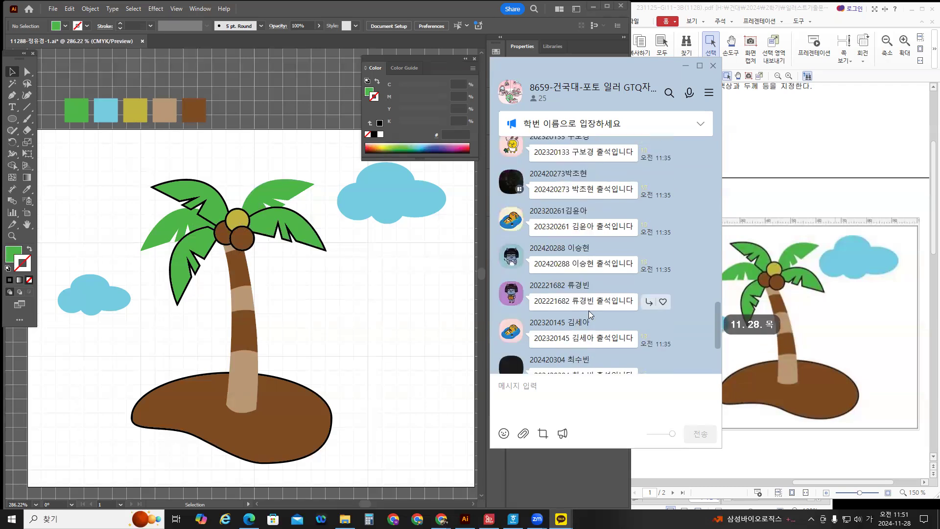
scroll(590, 310, down, 5)
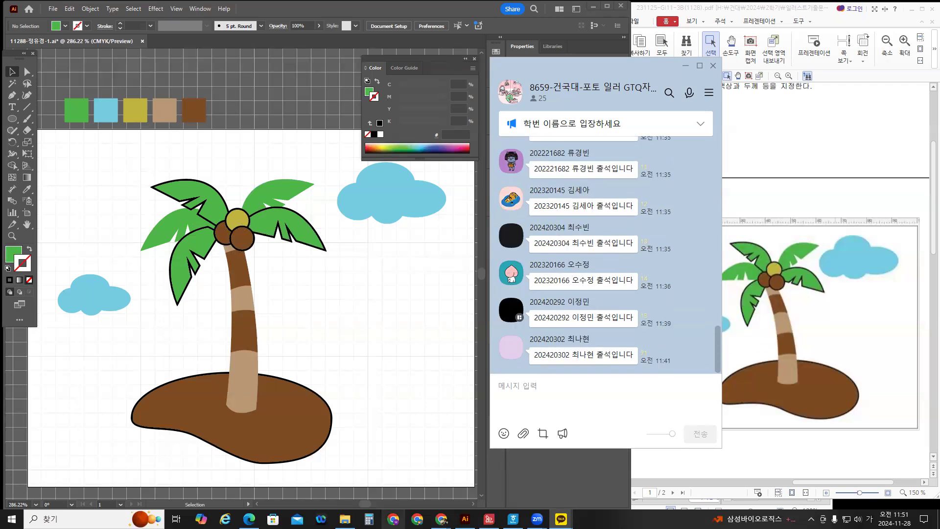
mouse_move(345, 518)
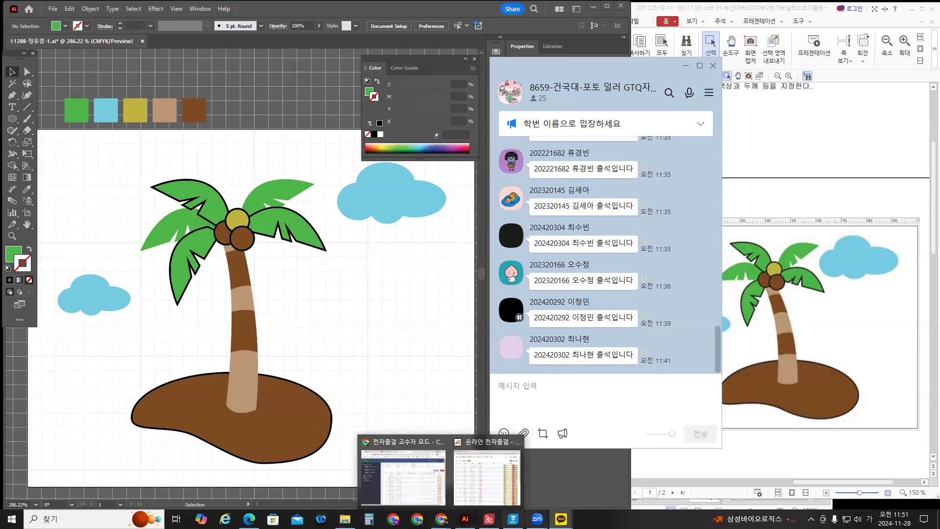
mouse_move(537, 519)
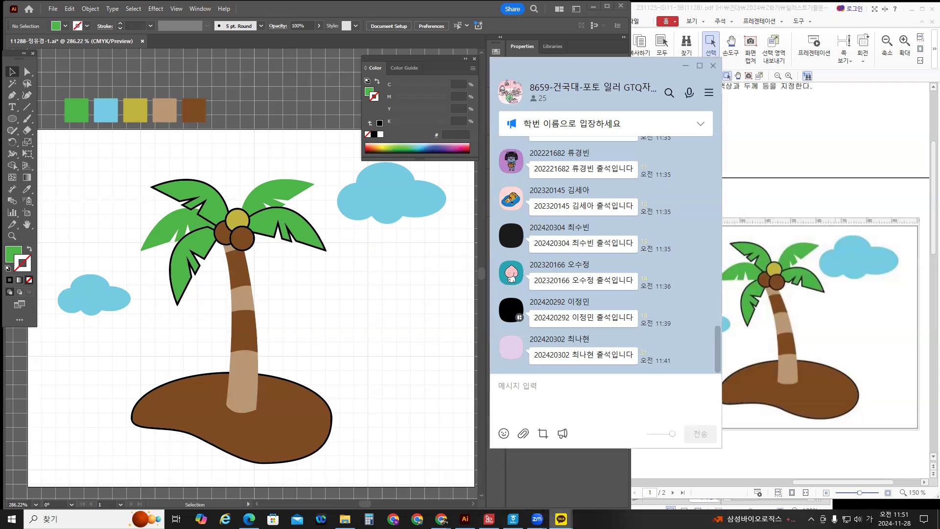
Check the KakaoTalk check-ins, switch input to Korean, and bring the Chrome attendance roster forward.
click(579, 495)
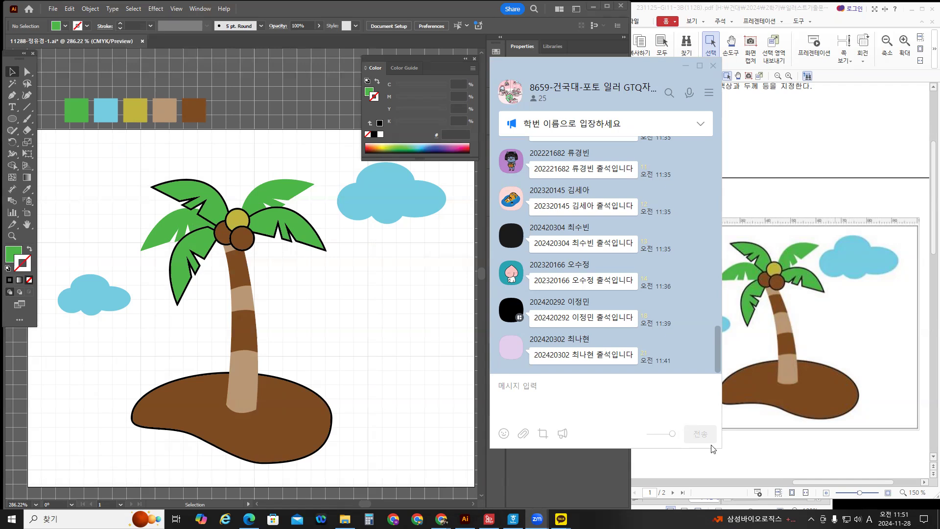
key(Hangul)
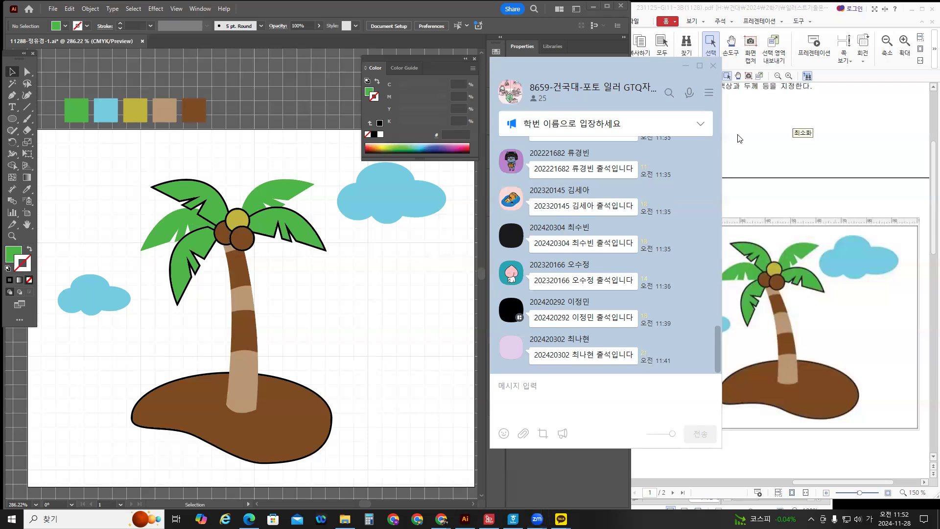
scroll(615, 248, up, 5)
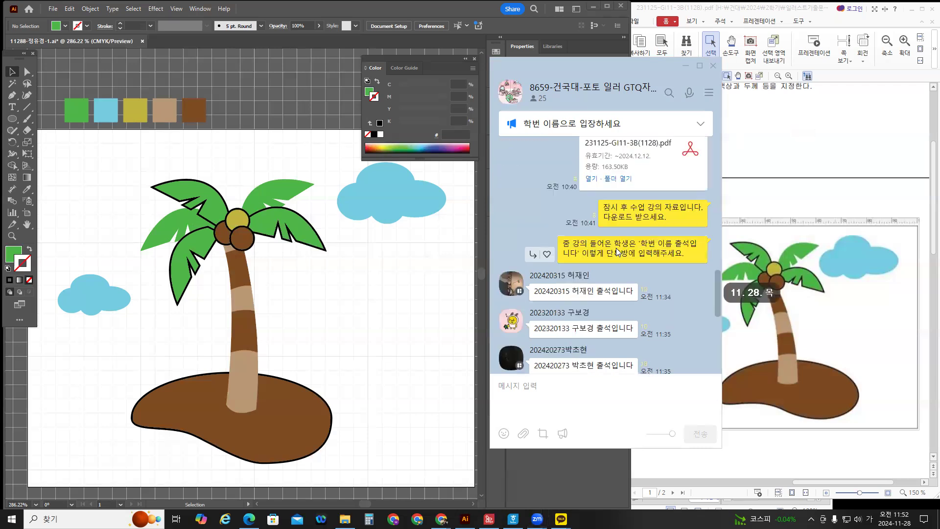
scroll(616, 248, down, 3)
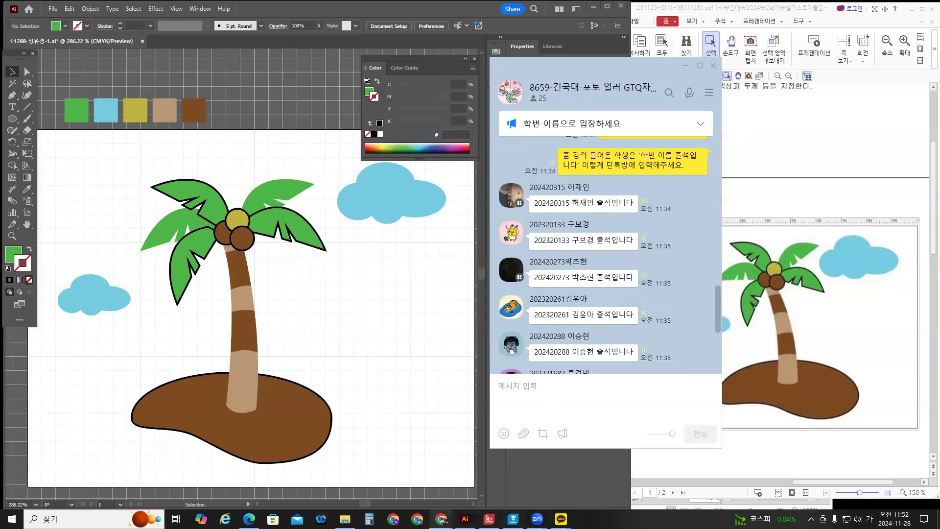
mouse_move(441, 519)
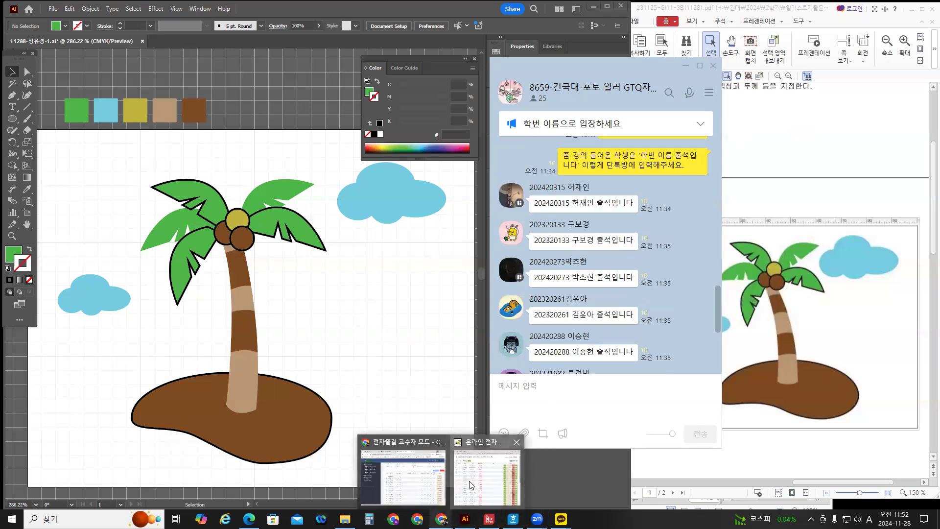
click(469, 480)
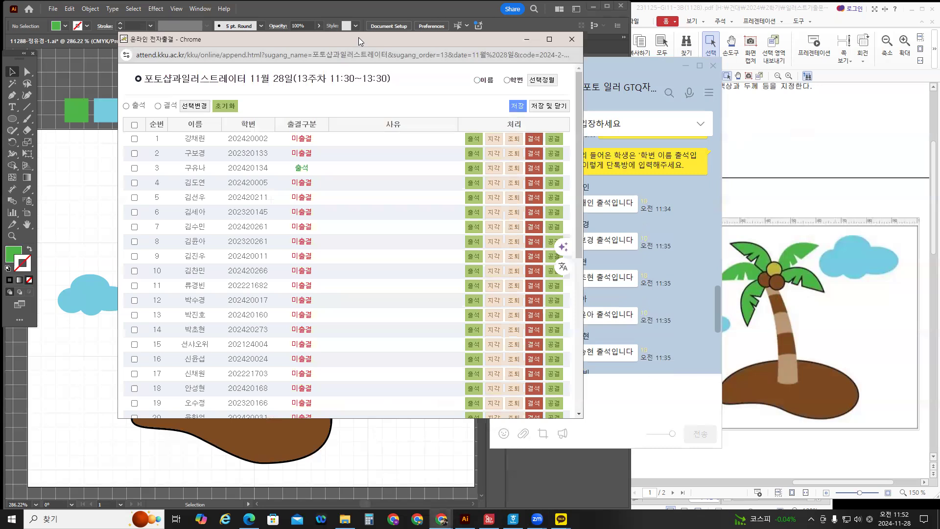
Place the attendance page and the 자격증제출명단.hwp name list side by side.
drag(358, 37, 303, 61)
mouse_move(513, 518)
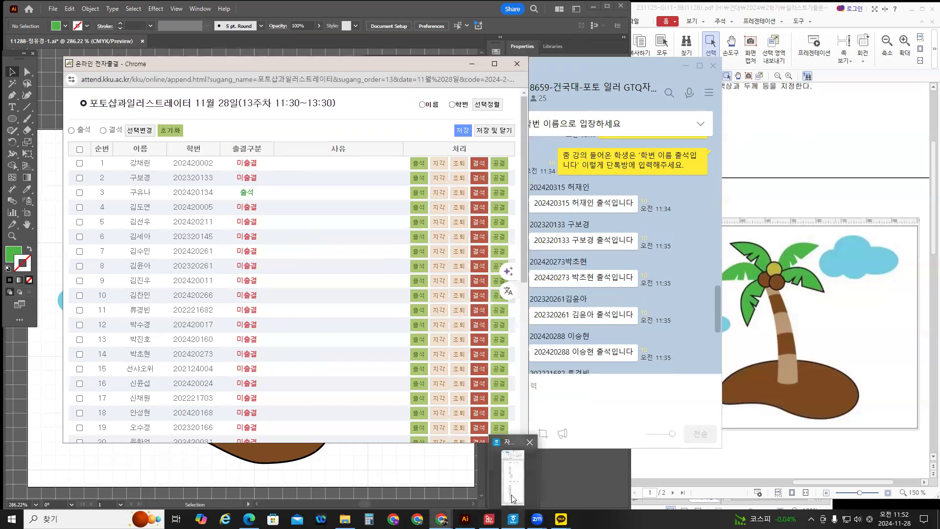
click(511, 495)
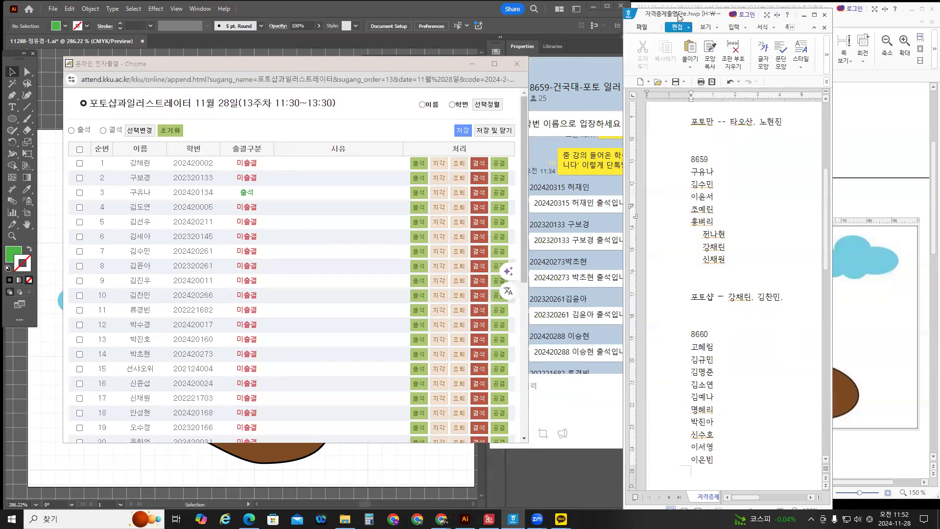
drag(680, 17, 548, 17)
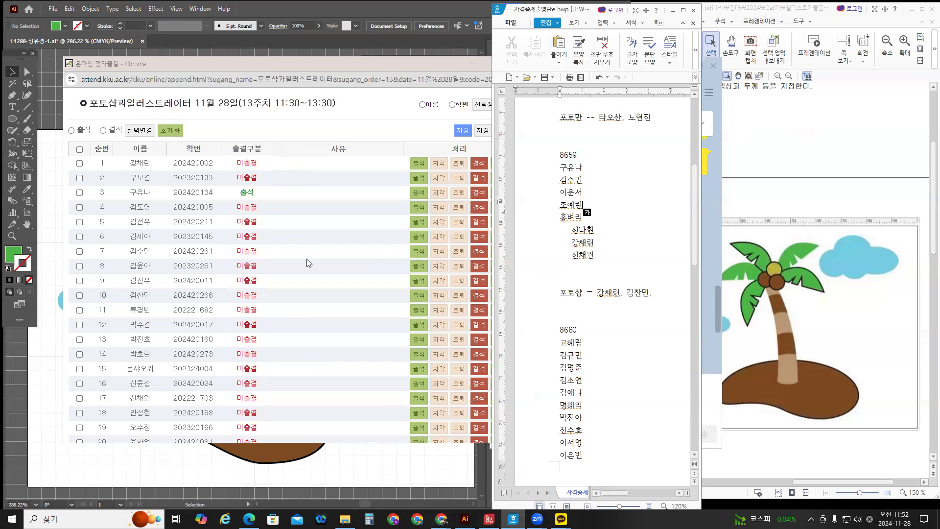
Mark rows 7, 24, 29 and 36 as 출석, confirming each alert.
click(415, 253)
key(Return)
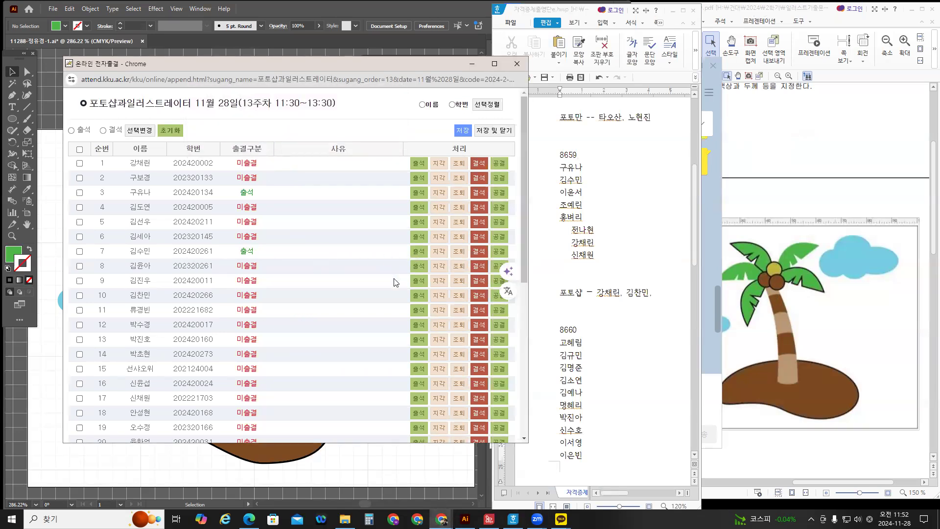
scroll(394, 289, down, 3)
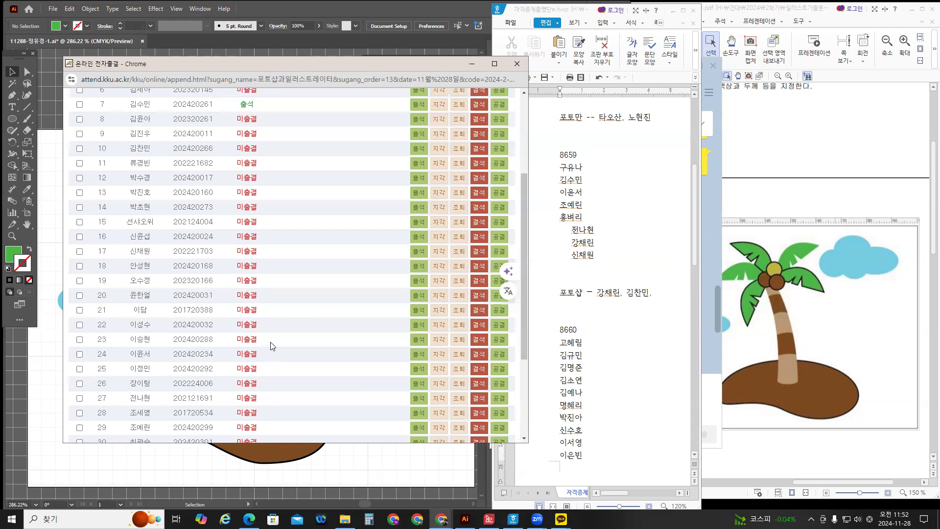
click(419, 355)
key(Return)
scroll(423, 361, down, 1)
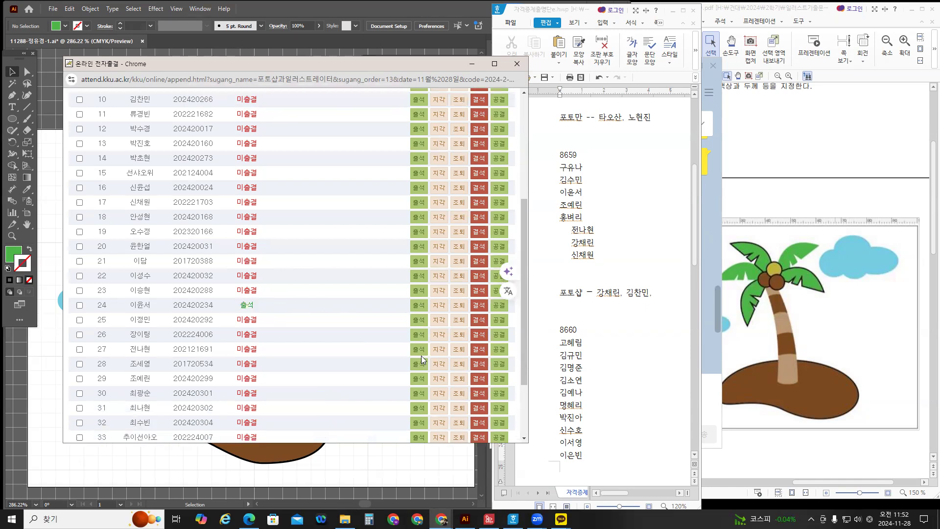
click(419, 379)
key(Return)
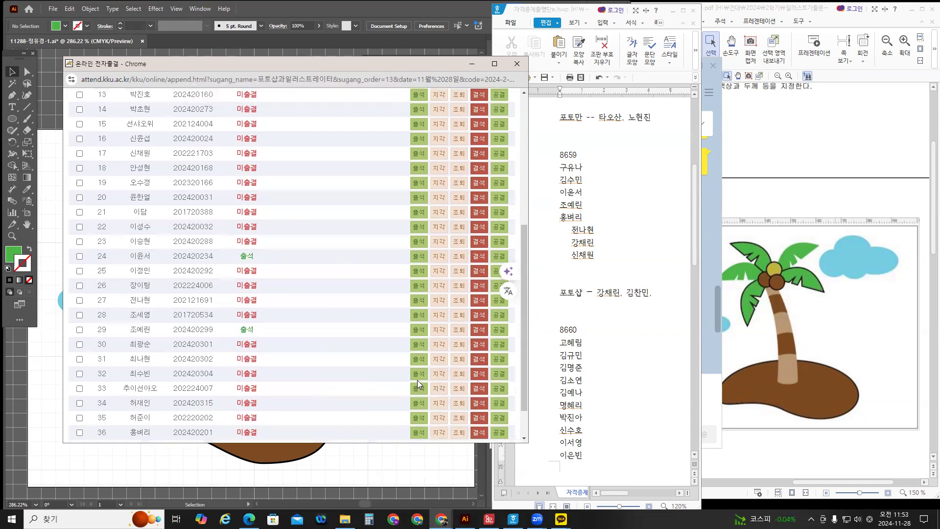
scroll(417, 380, down, 2)
click(419, 388)
key(Return)
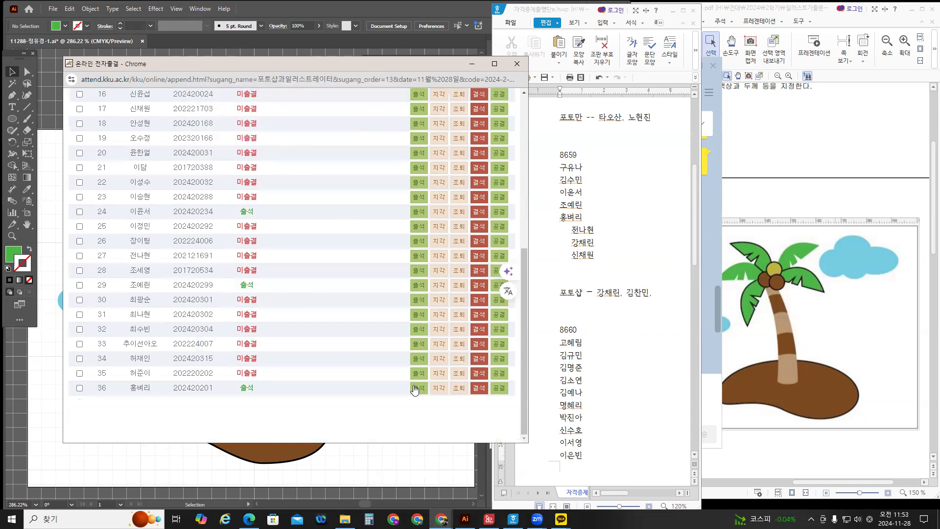
Mark rows 17, 27 and 1 as 출석, then minimize the name list.
scroll(414, 389, up, 1)
scroll(413, 387, up, 1)
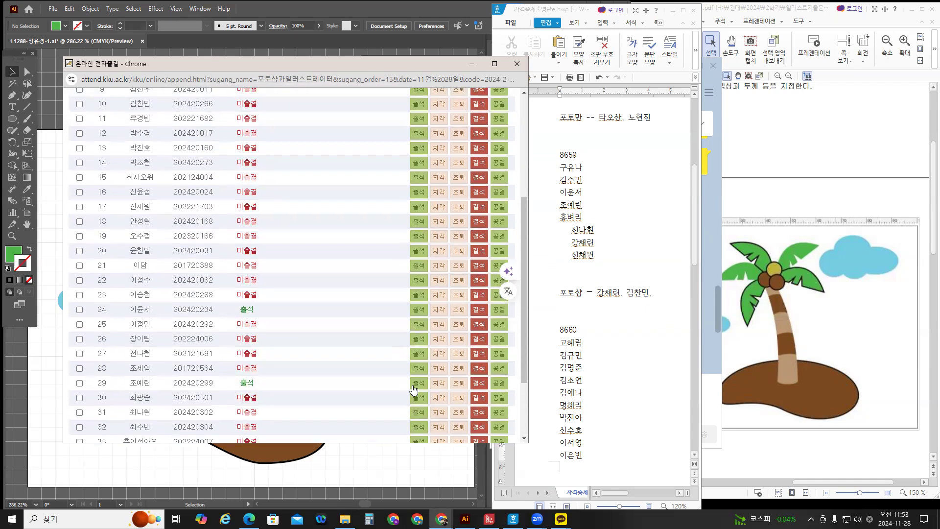
click(419, 207)
key(Return)
scroll(391, 288, up, 3)
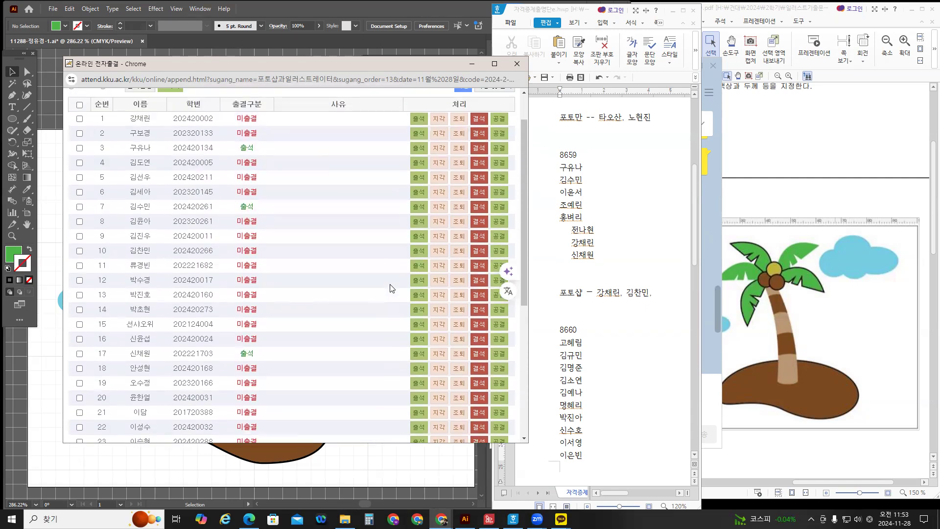
scroll(395, 293, down, 4)
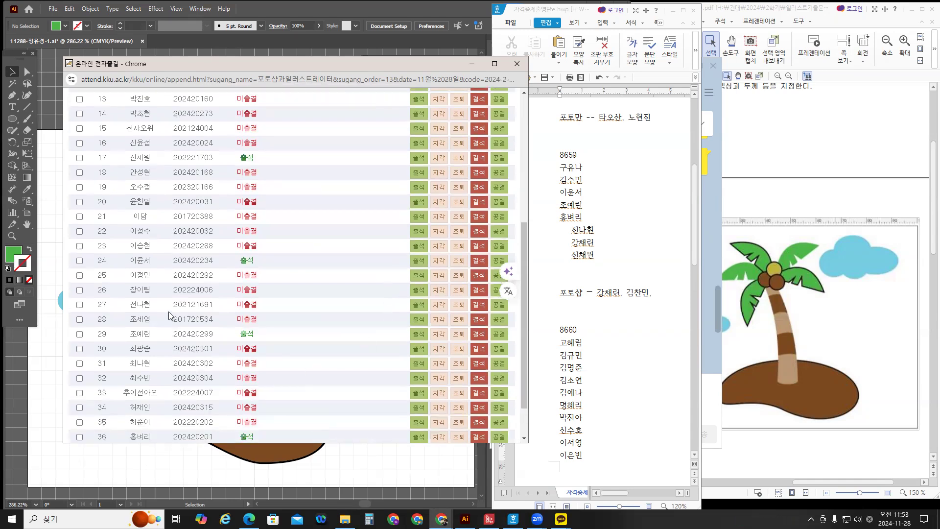
click(417, 306)
key(Return)
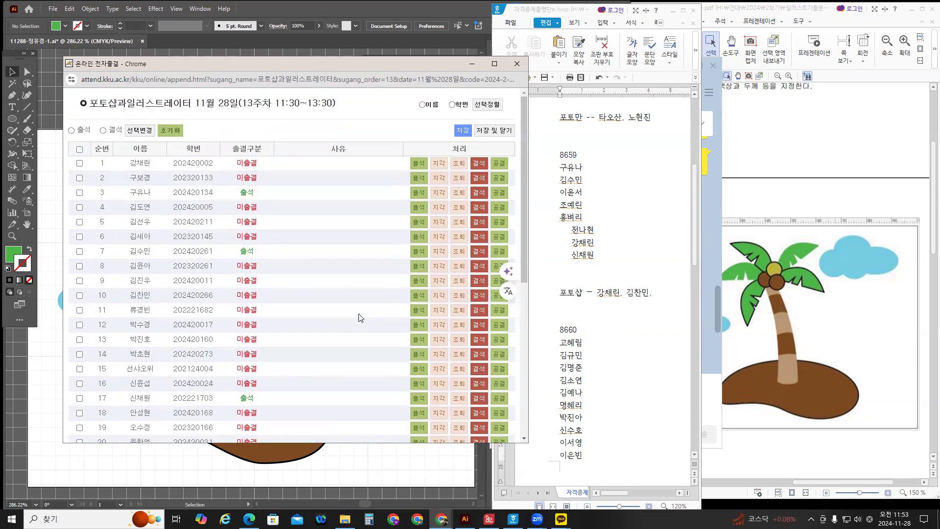
click(418, 164)
key(Return)
click(673, 11)
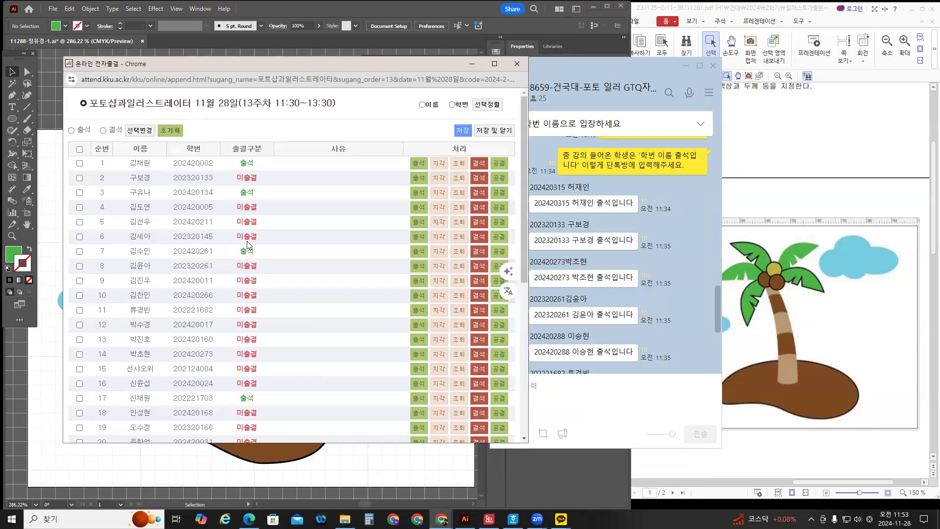
Click 출석 for rows 34, 2, 14, 8 and 23 while scrolling the roster.
scroll(229, 316, down, 4)
scroll(147, 395, down, 1)
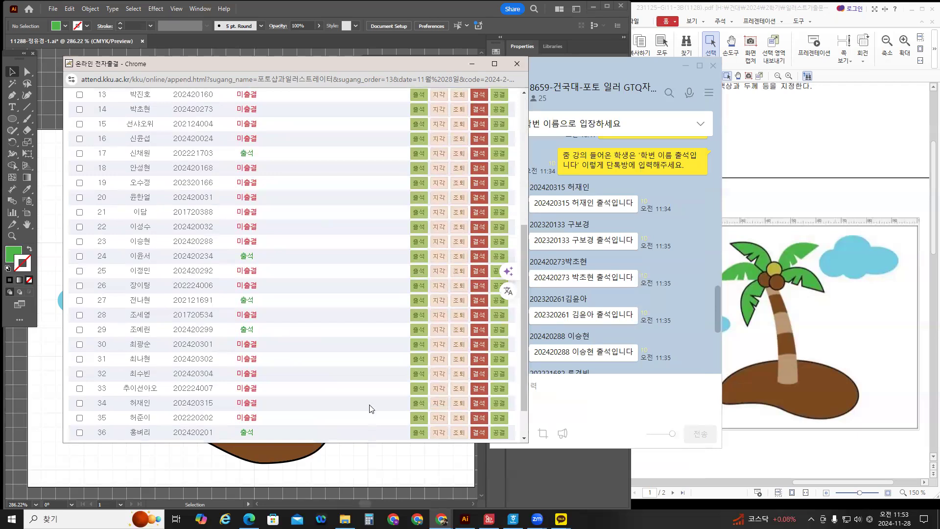
click(422, 404)
key(Return)
scroll(393, 405, up, 3)
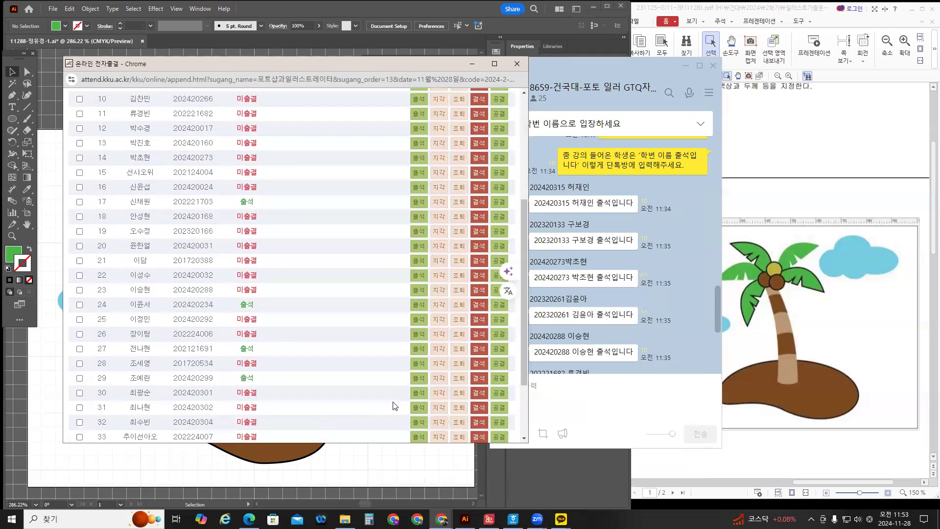
scroll(393, 405, up, 2)
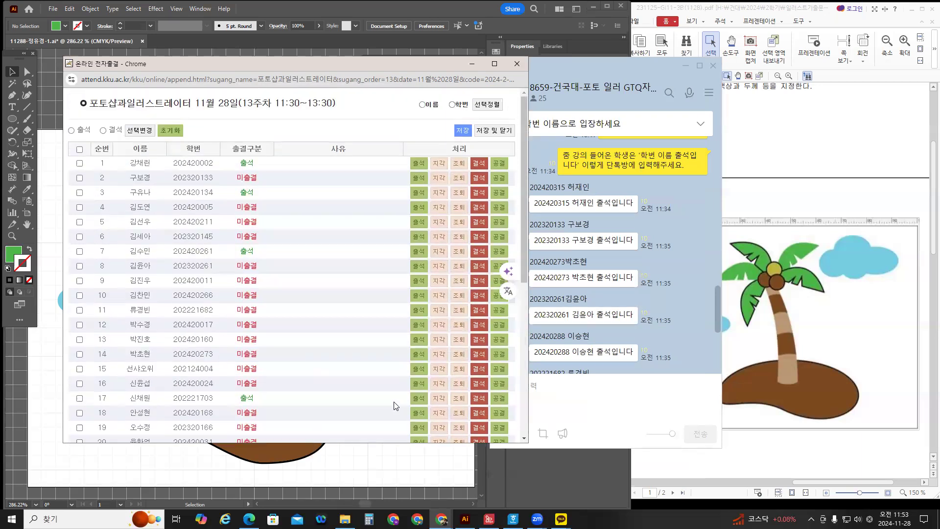
click(419, 179)
click(419, 354)
scroll(369, 349, down, 1)
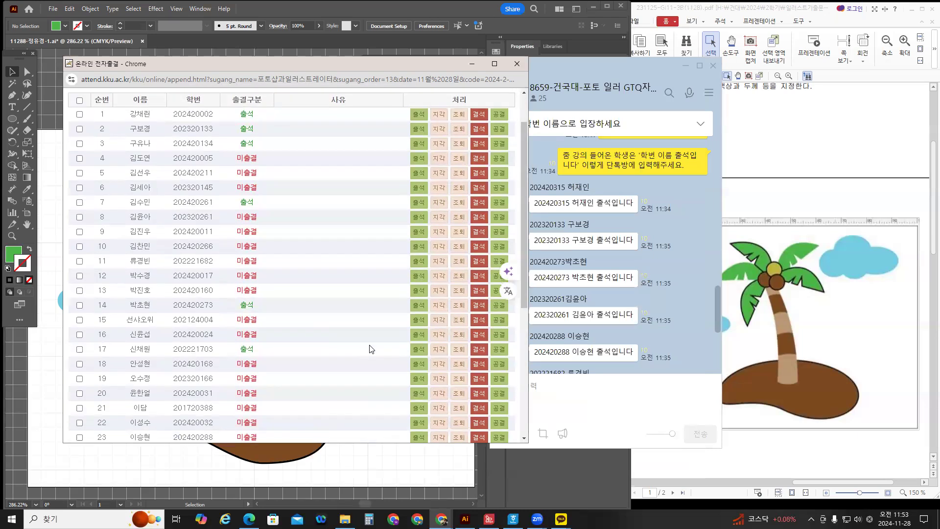
click(419, 217)
scroll(353, 312, down, 3)
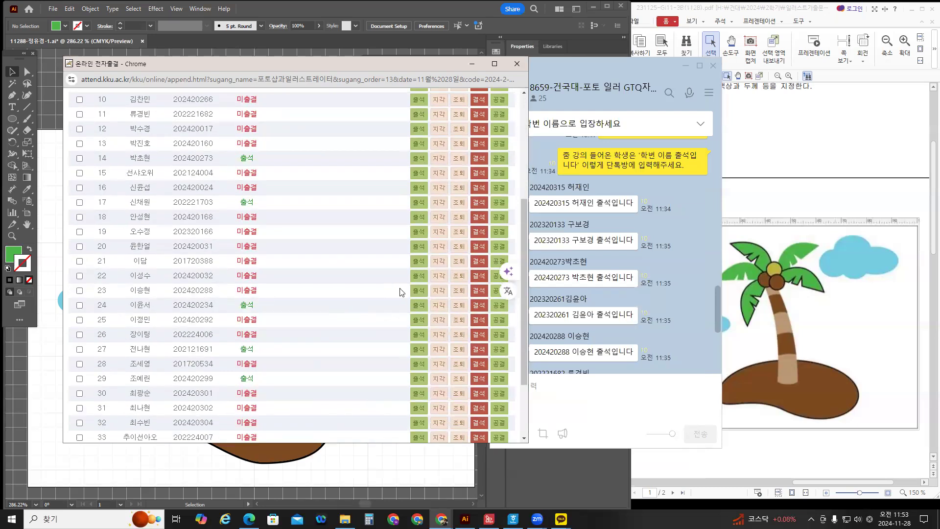
click(419, 291)
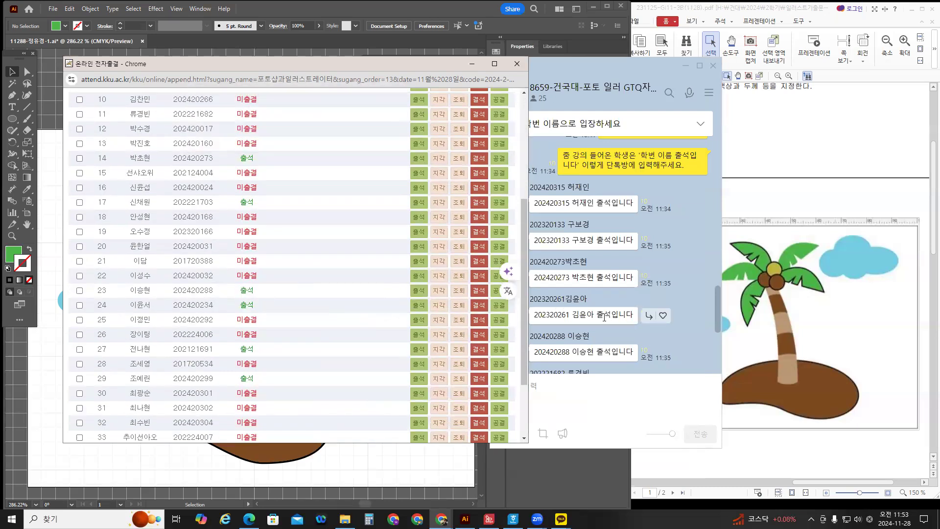
scroll(604, 317, down, 5)
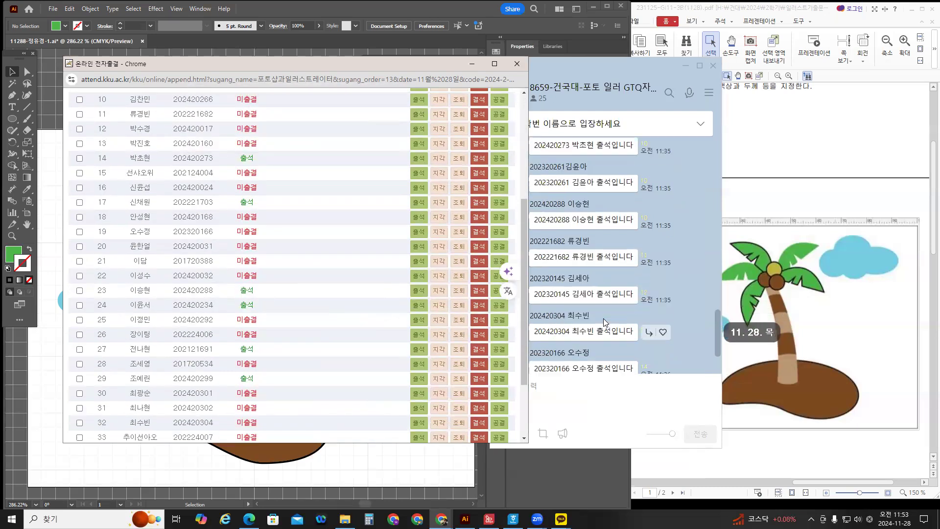
scroll(603, 318, down, 1)
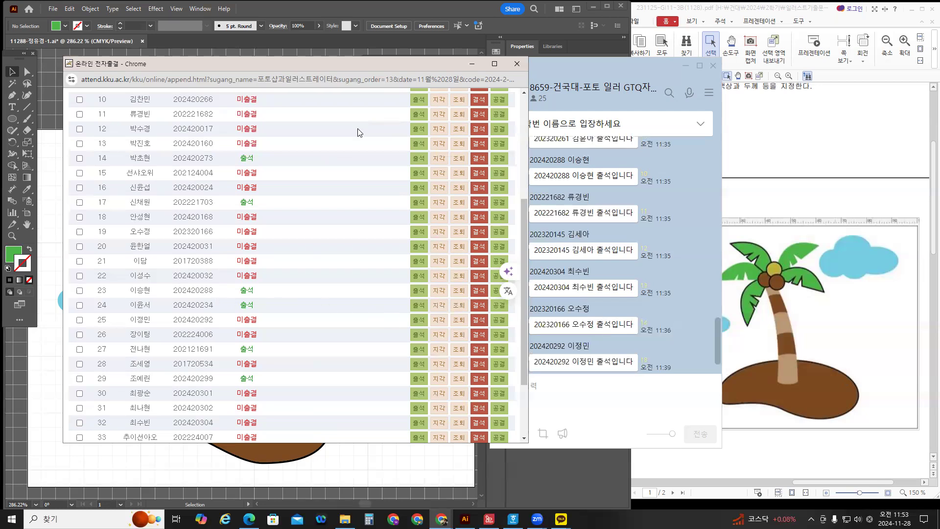
Mark rows 11, 6 and 19 as 출석, dismissing the alerts.
click(418, 114)
scroll(300, 169, up, 1)
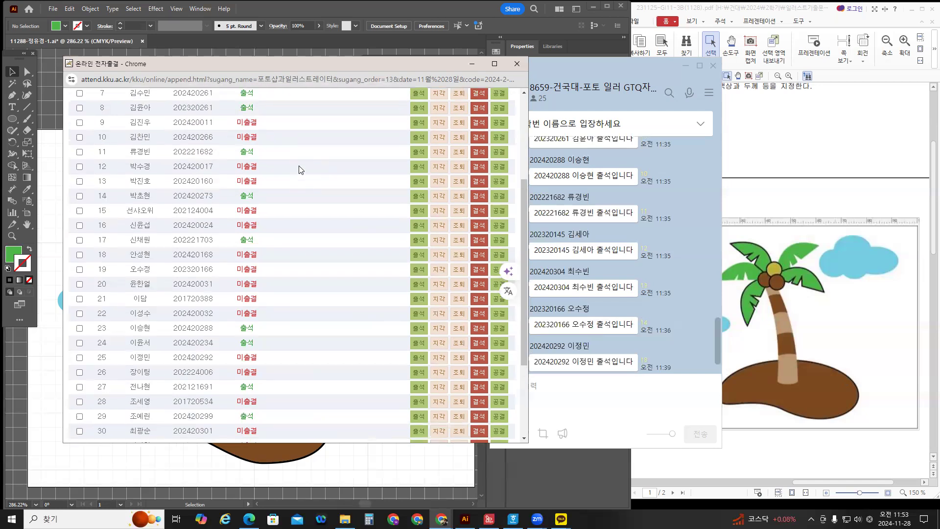
scroll(300, 169, up, 1)
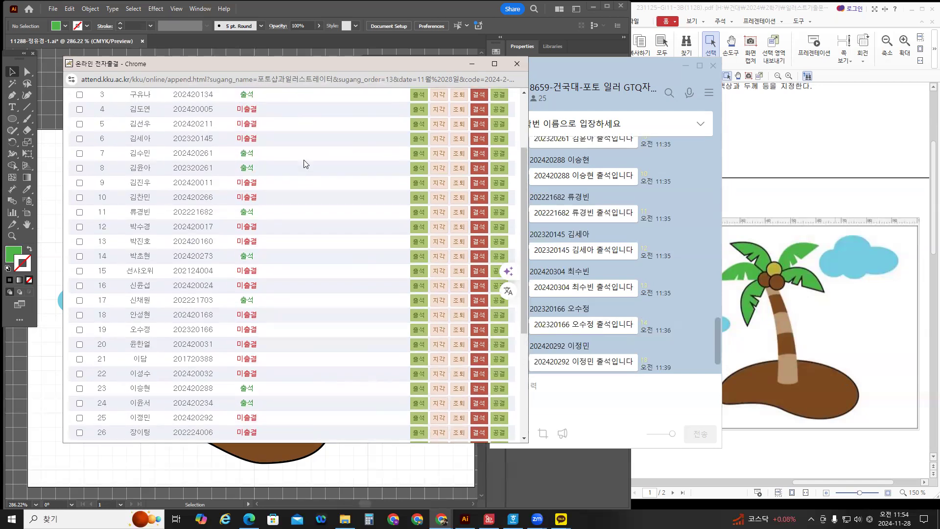
click(418, 139)
key(Return)
scroll(329, 211, up, 1)
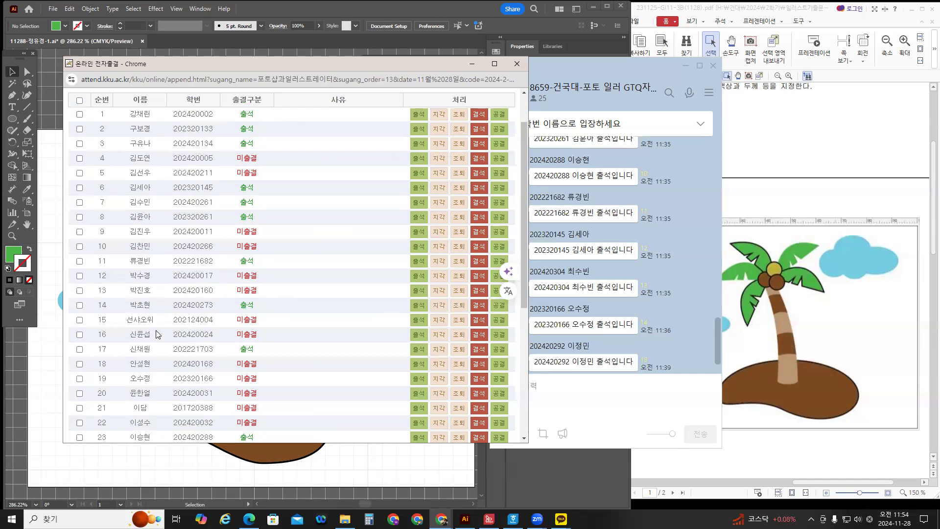
scroll(169, 326, down, 1)
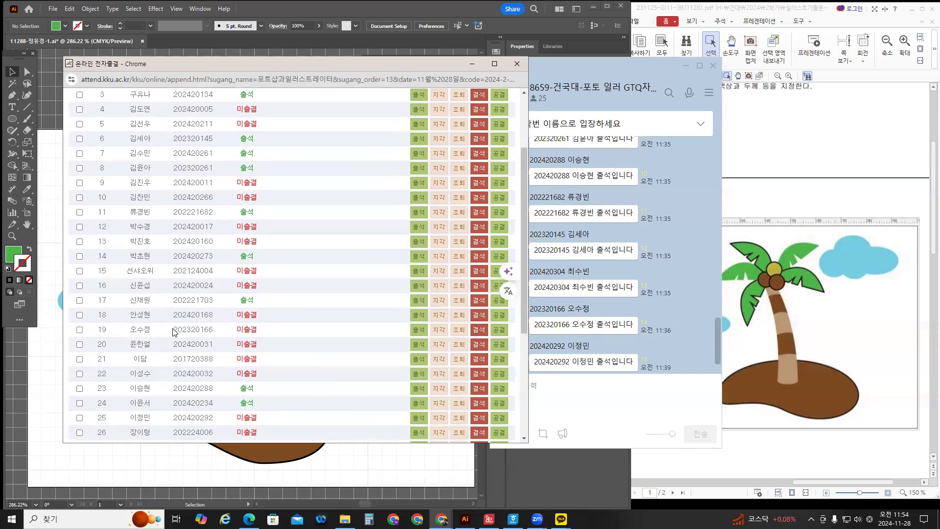
click(419, 331)
key(Return)
Mark rows 32, 25 and 31 as 출석, dismissing the alerts.
scroll(346, 330, down, 3)
click(420, 374)
key(Return)
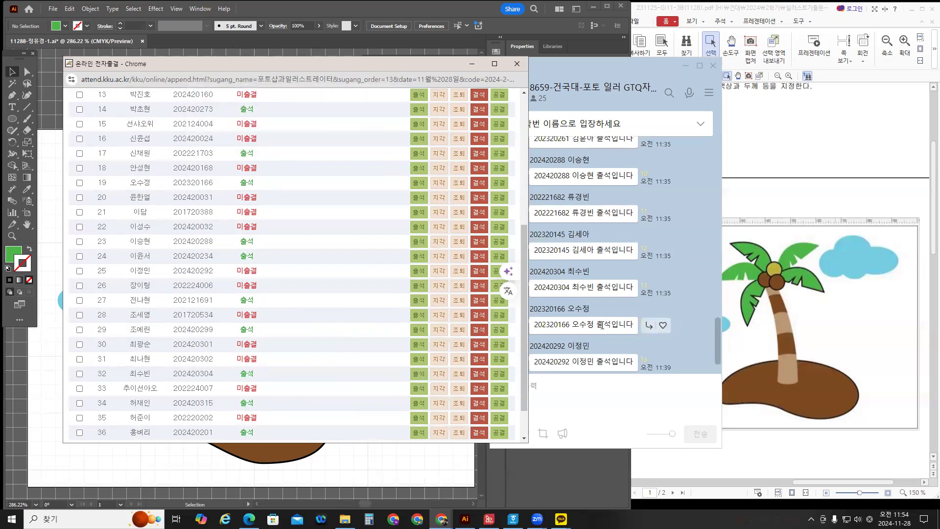
scroll(601, 325, down, 1)
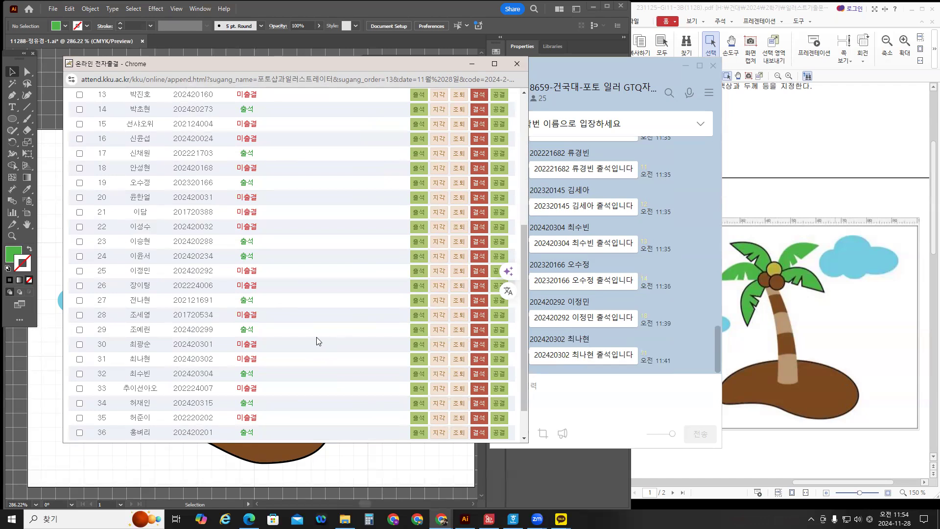
click(417, 272)
key(Return)
click(418, 358)
key(Return)
scroll(301, 318, up, 3)
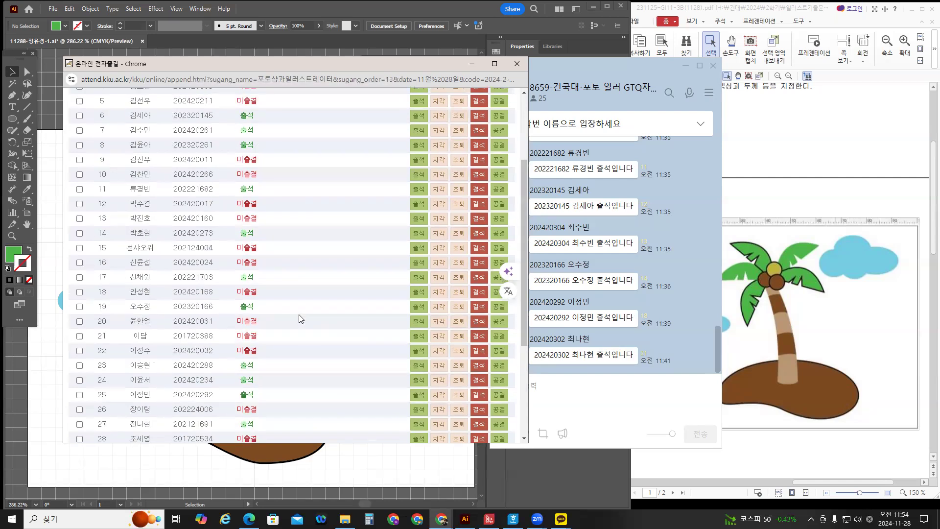
scroll(301, 318, up, 3)
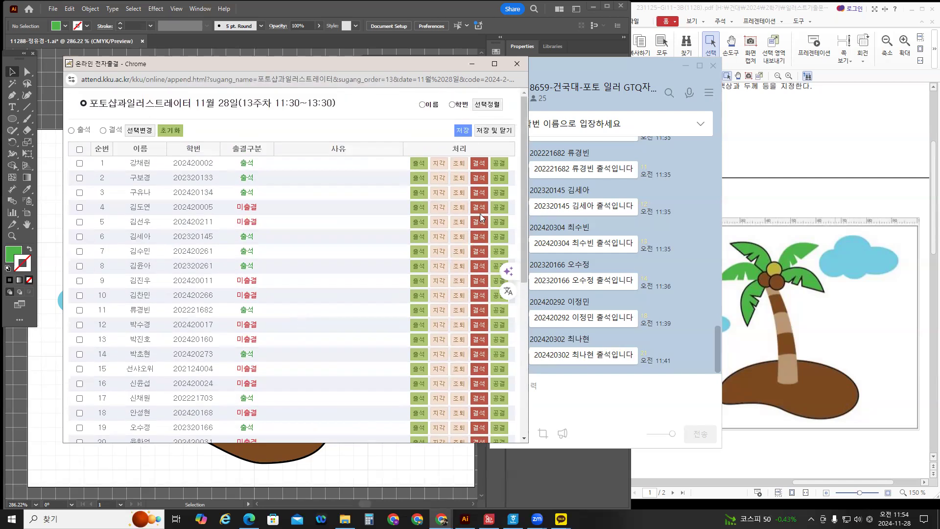
Mark rows 4, 5, 9, 10, 12, 13, 15, 16 and 18 as 결석.
click(482, 210)
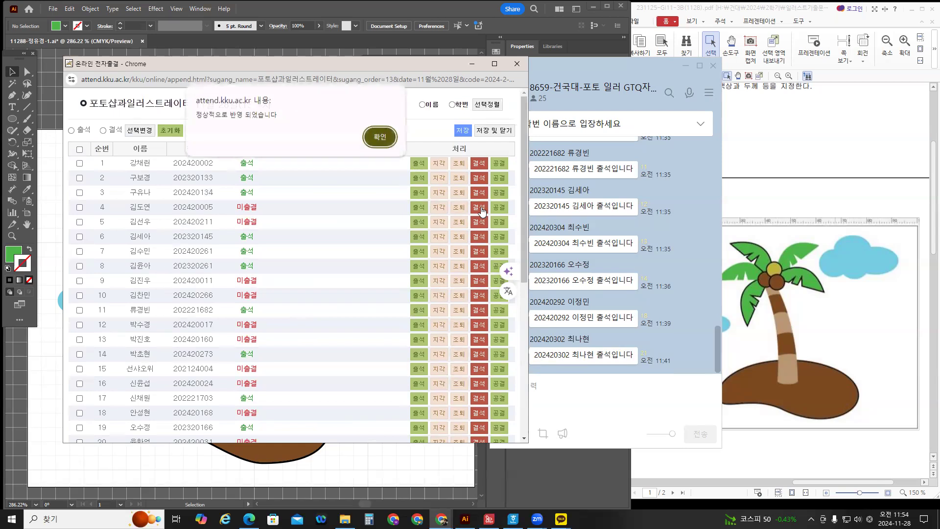
click(371, 146)
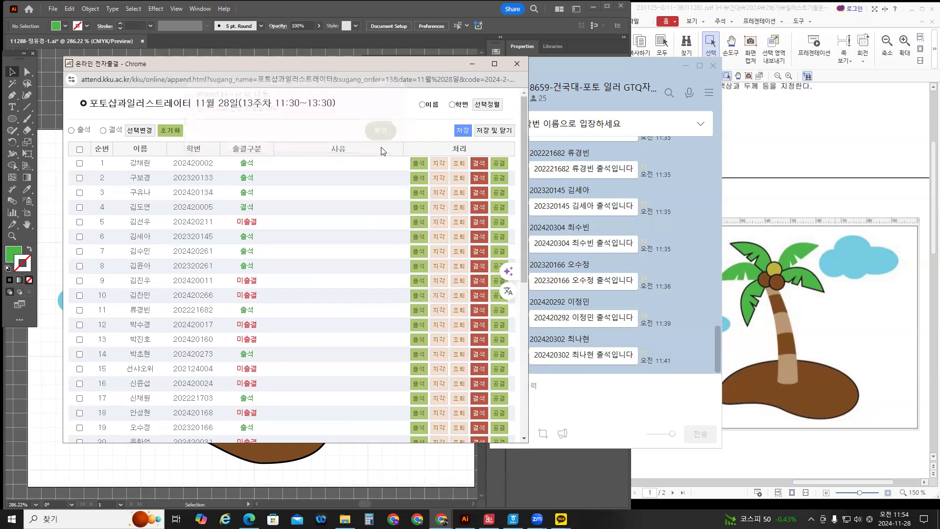
click(479, 225)
key(Return)
click(479, 280)
key(Return)
click(480, 296)
key(Return)
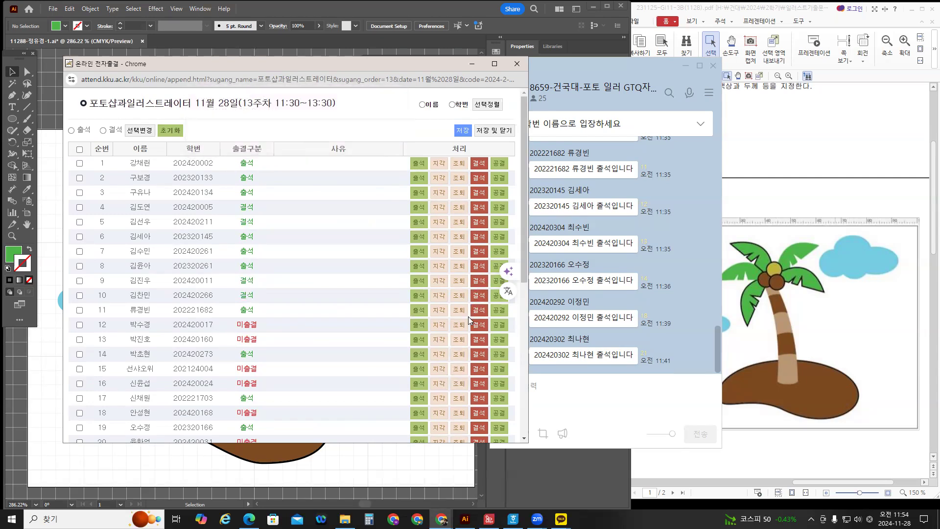
click(478, 325)
key(Return)
click(478, 342)
key(Return)
scroll(479, 337, down, 2)
click(479, 275)
key(Return)
click(479, 287)
key(Return)
click(479, 314)
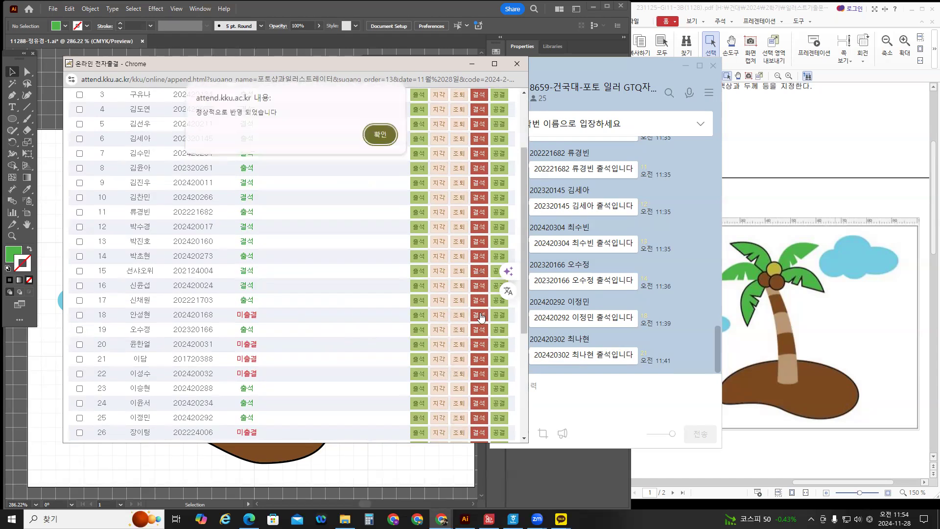
key(Return)
Mark rows 20, 21, 22, 26, 28, 30, 33 and 35 as 결석.
scroll(480, 312, down, 2)
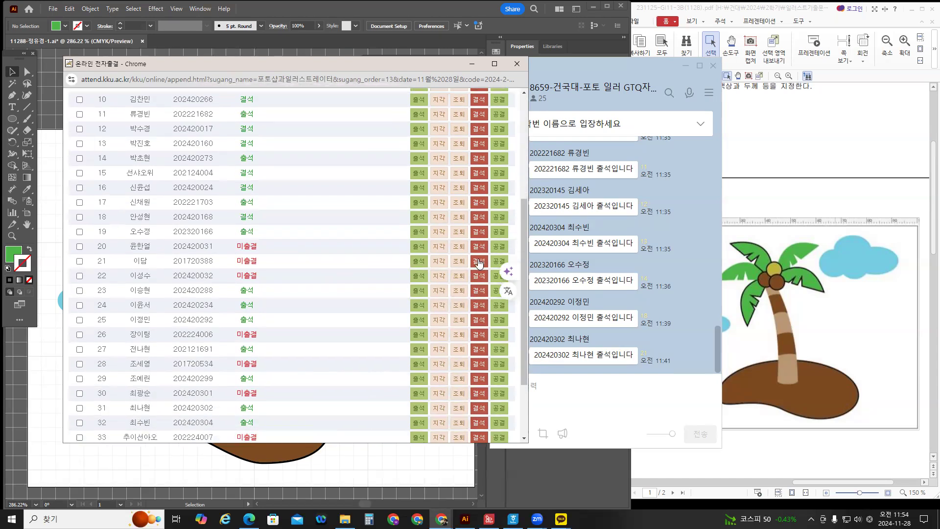
click(480, 246)
key(Return)
click(479, 261)
key(Return)
click(479, 276)
key(Return)
scroll(479, 274, down, 2)
click(479, 243)
key(Return)
click(479, 272)
key(Return)
click(479, 305)
key(Return)
click(479, 344)
key(Return)
click(480, 373)
key(Return)
scroll(431, 342, up, 6)
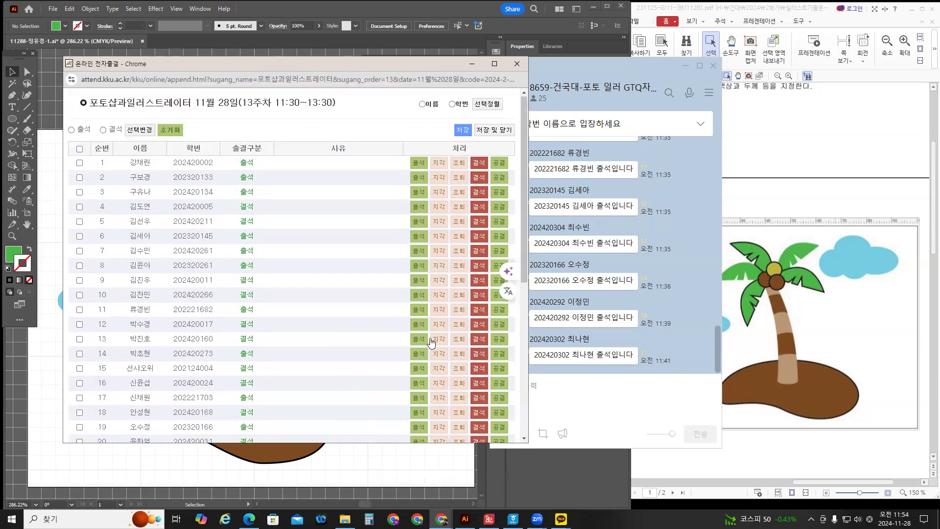
Close the attendance window and post '지금 전자출석 확인하세요. 문제 있는 학생은 문자 주세요.' in KakaoTalk.
click(520, 63)
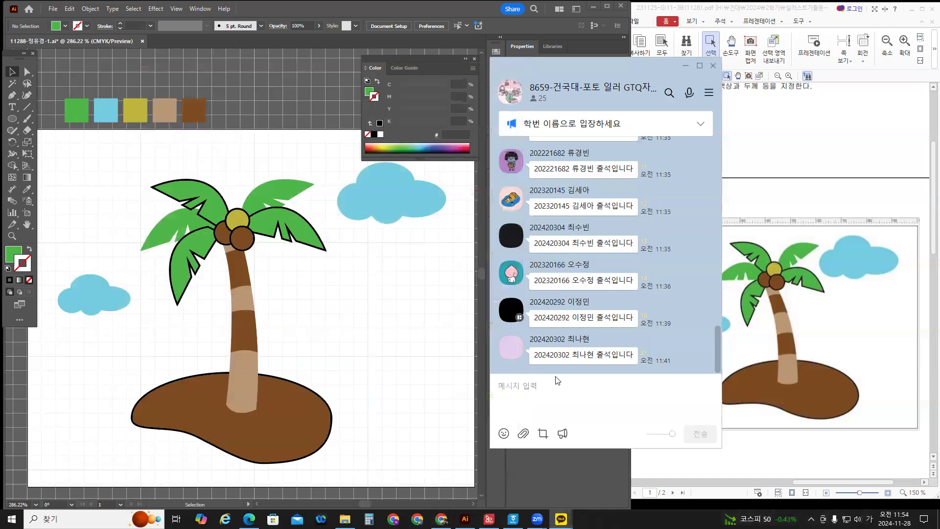
text(지)
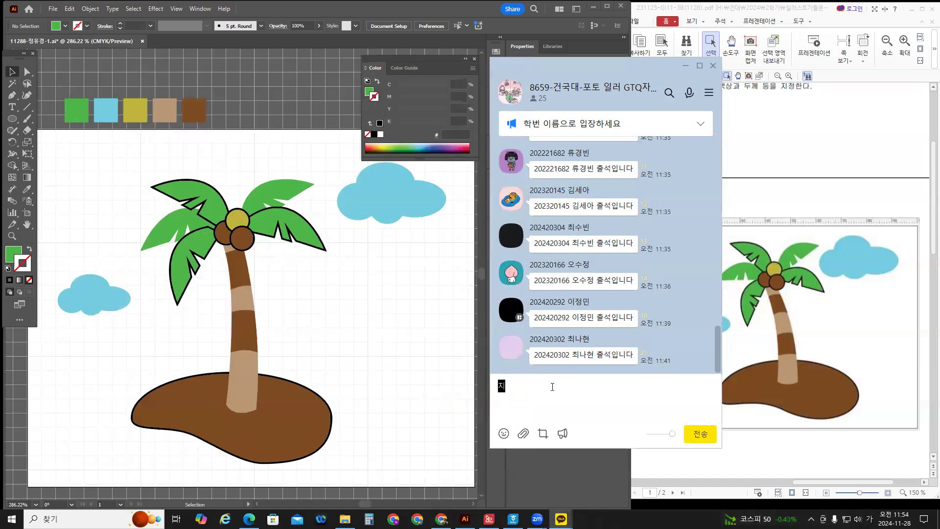
text(금 ㅊ석)
key(BackSpace)
key(BackSpace)
text(전자출)
text(석 확ㅇ)
text(해)
text(세요)
text(문제 있느)
text( 학생은 묻)
text(자 주세요)
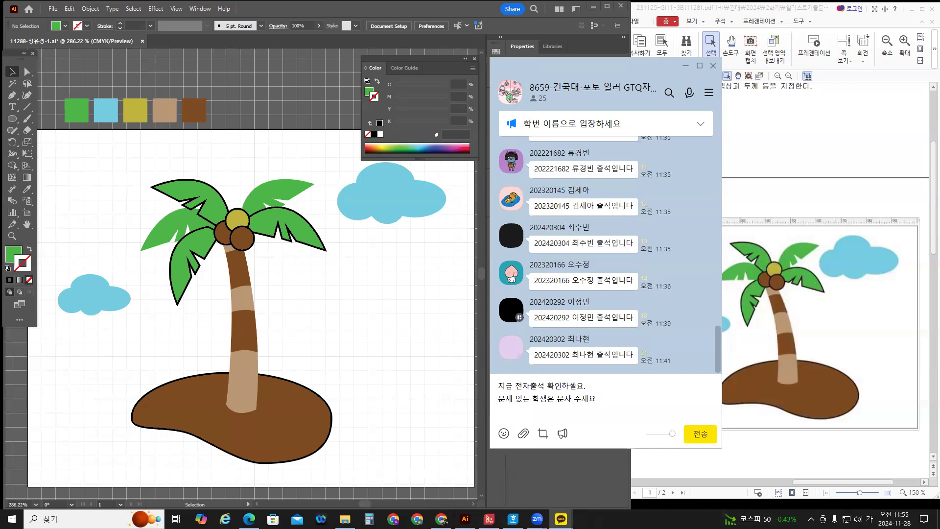
text(.)
key(Return)
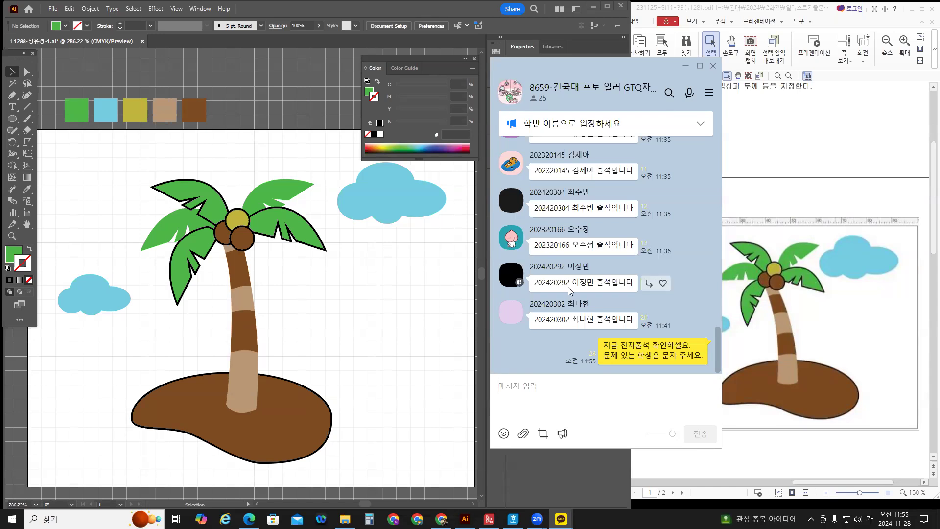
scroll(568, 287, up, 3)
scroll(569, 288, up, 1)
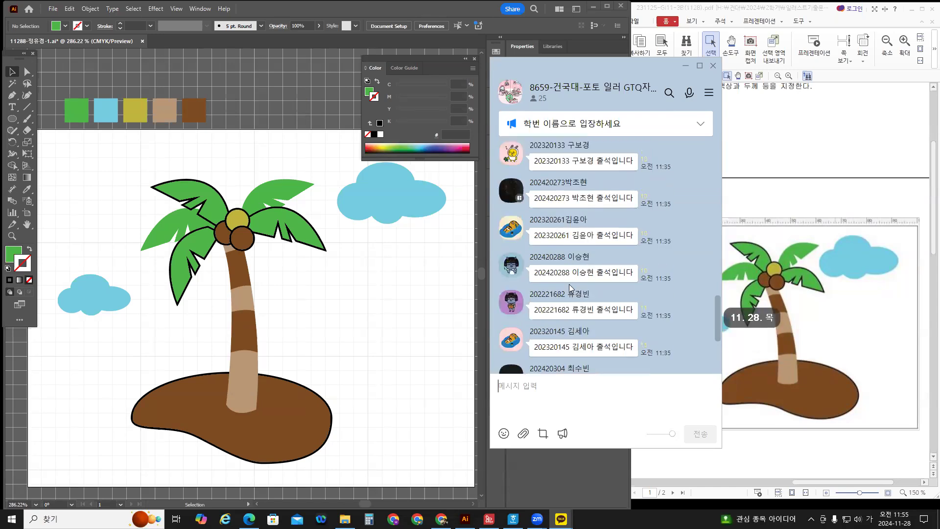
scroll(569, 284, up, 4)
scroll(629, 240, down, 2)
scroll(553, 210, down, 5)
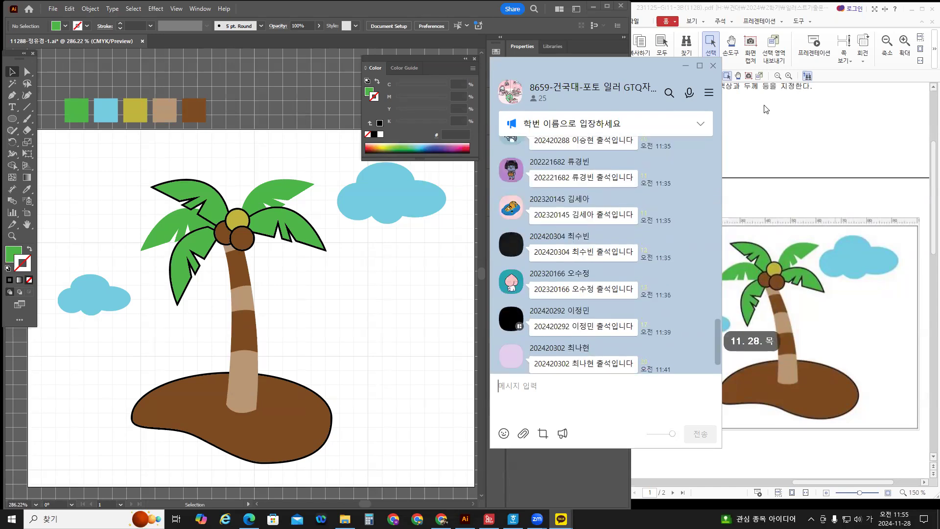